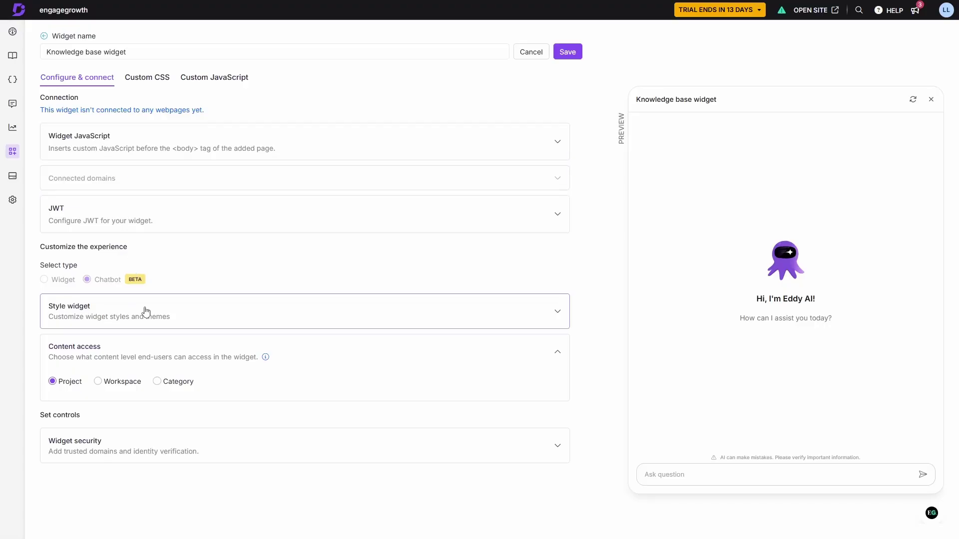
- Expand the widget's Style options and open its colour picker
click(145, 312)
scroll(108, 394, down, 1)
click(152, 329)
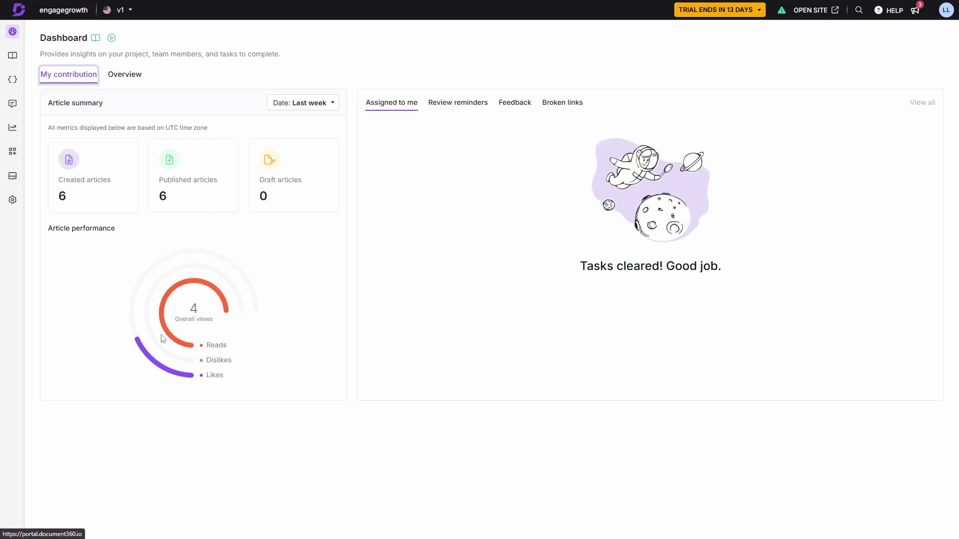
- Check the project overview statistics, then open the widget's Change color picker
click(118, 82)
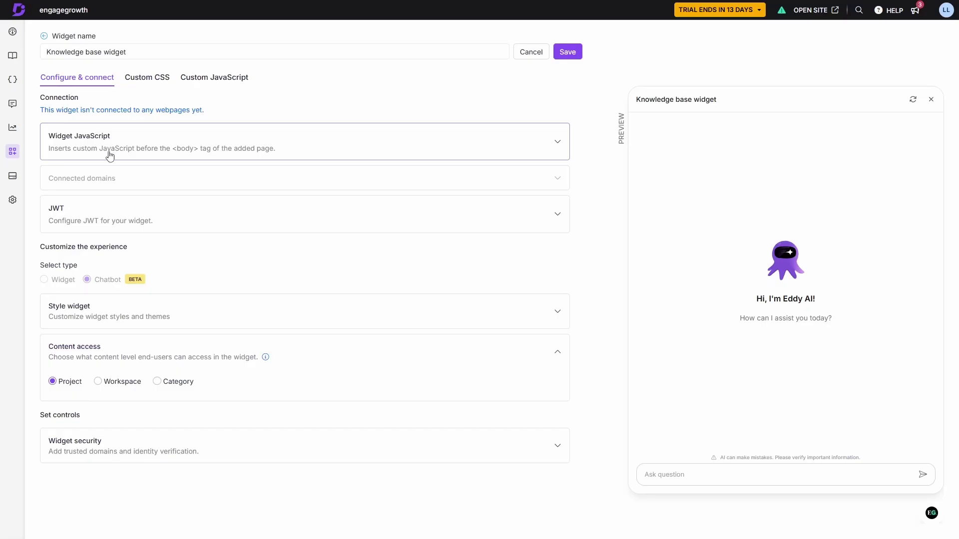
click(144, 310)
scroll(108, 394, down, 1)
click(152, 331)
- Set the widget colour to dark grey and reveal the Widget JavaScript embed code
drag(188, 327, 165, 374)
click(362, 322)
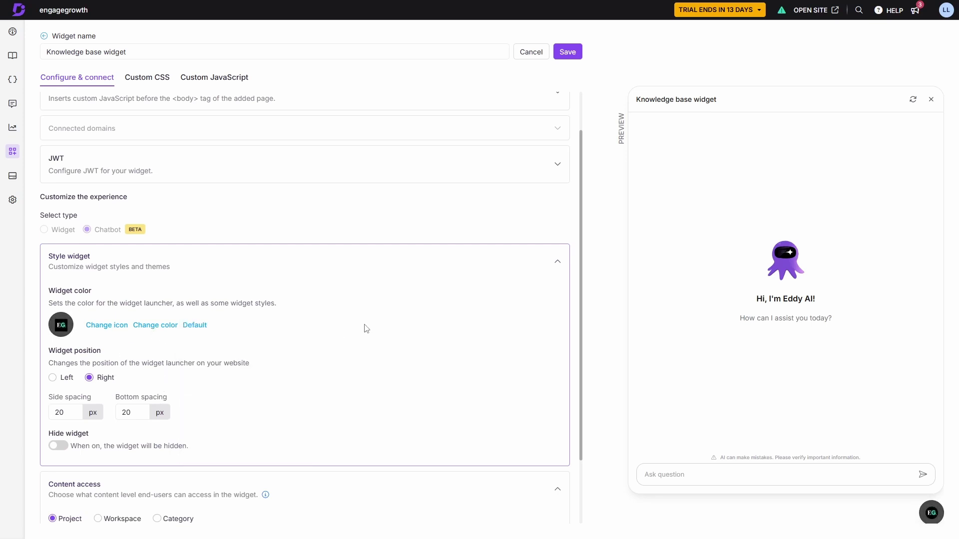
click(316, 270)
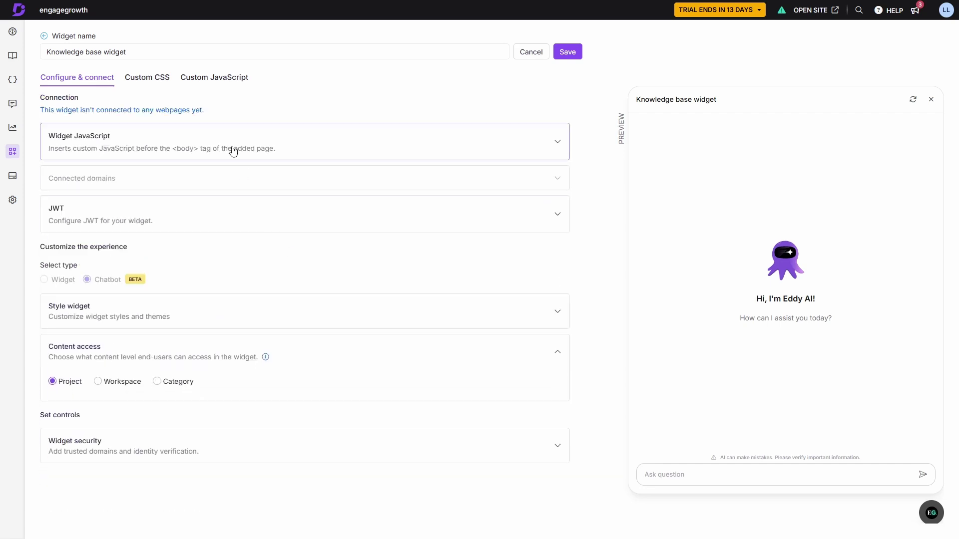
click(136, 142)
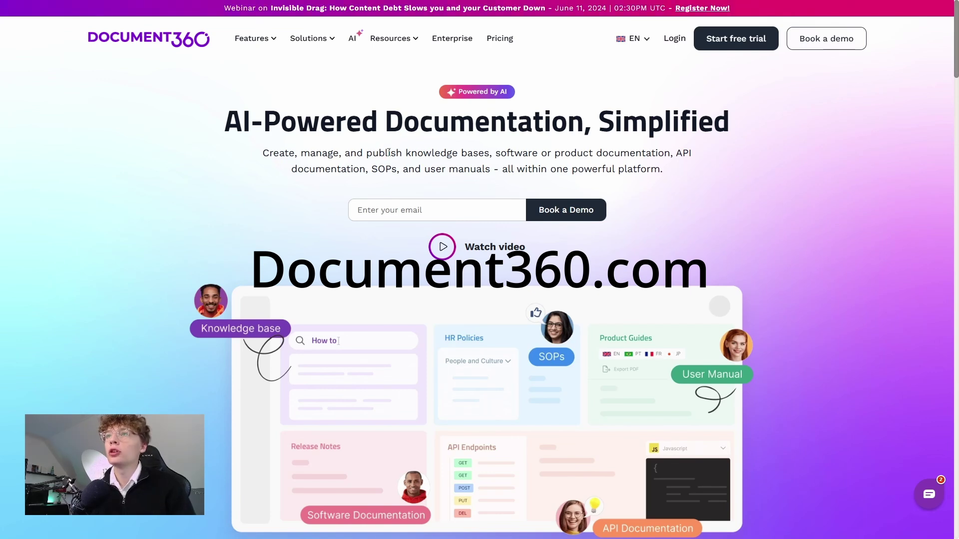
- Scroll the Document360 homepage, review the Pricing plans, then go to the Login page
scroll(253, 228, down, 6)
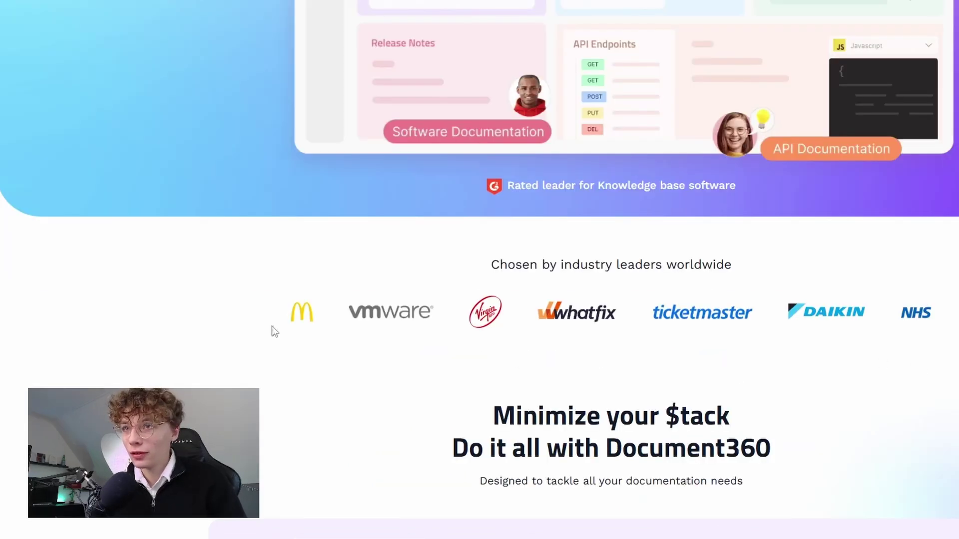
scroll(359, 315, down, 2)
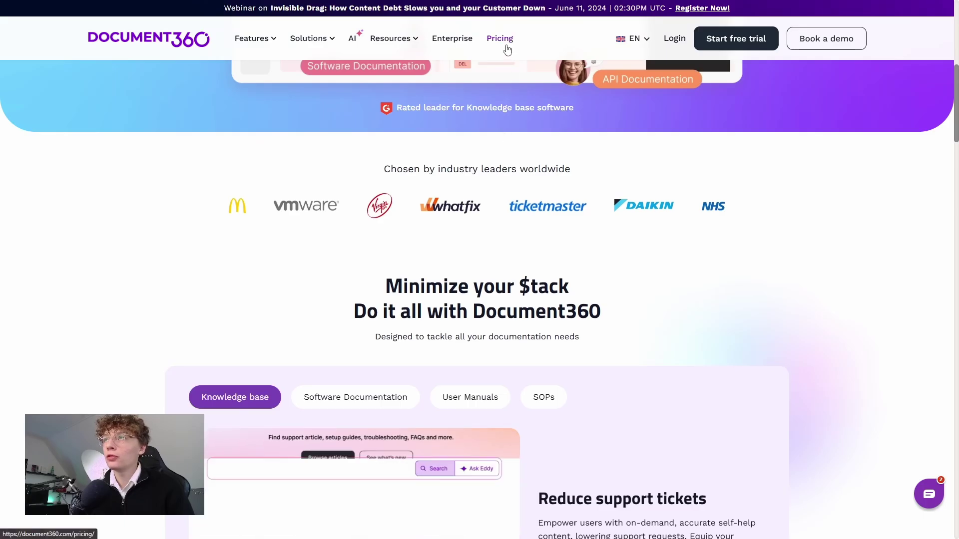
click(506, 45)
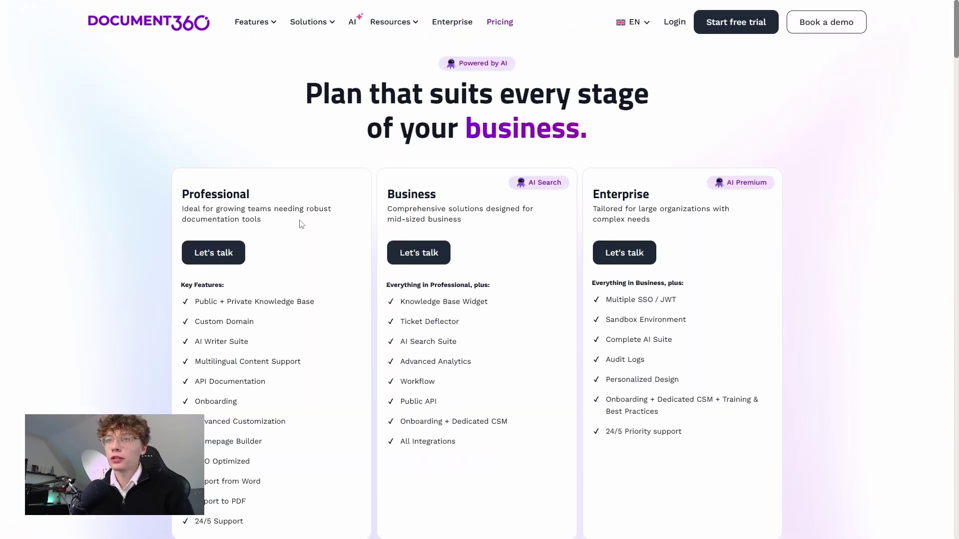
scroll(344, 237, down, 1)
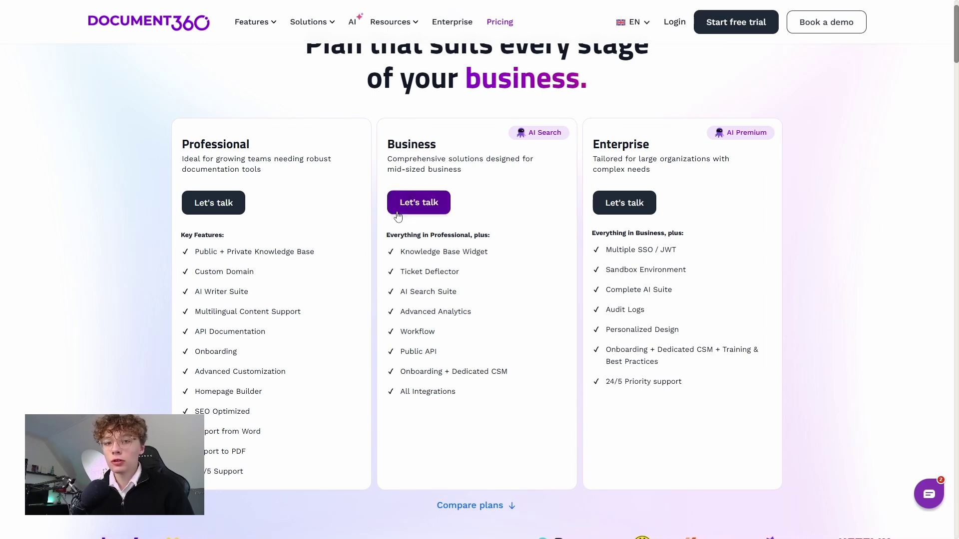
click(675, 24)
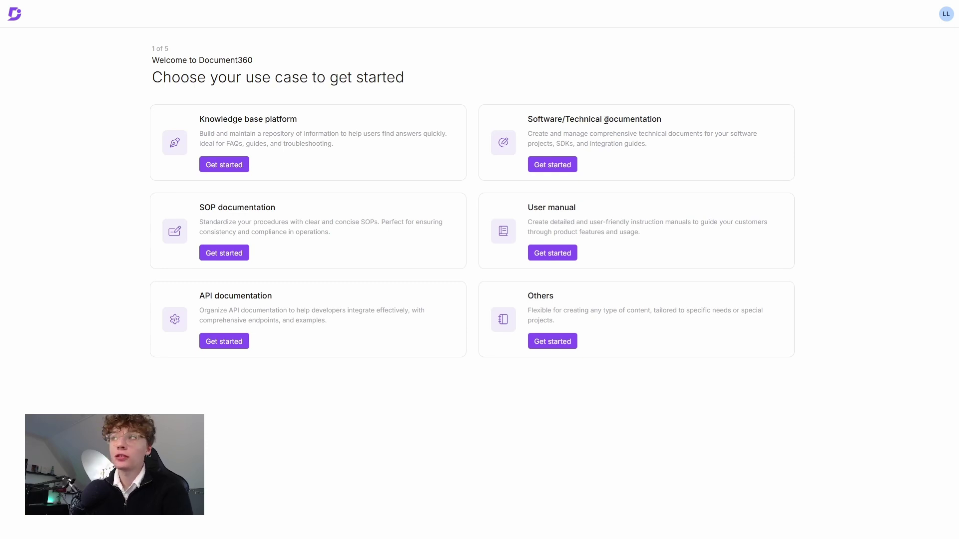
- Choose Software/Technical use case with Process documentation, skip personalizing, and keep English as default language
click(562, 168)
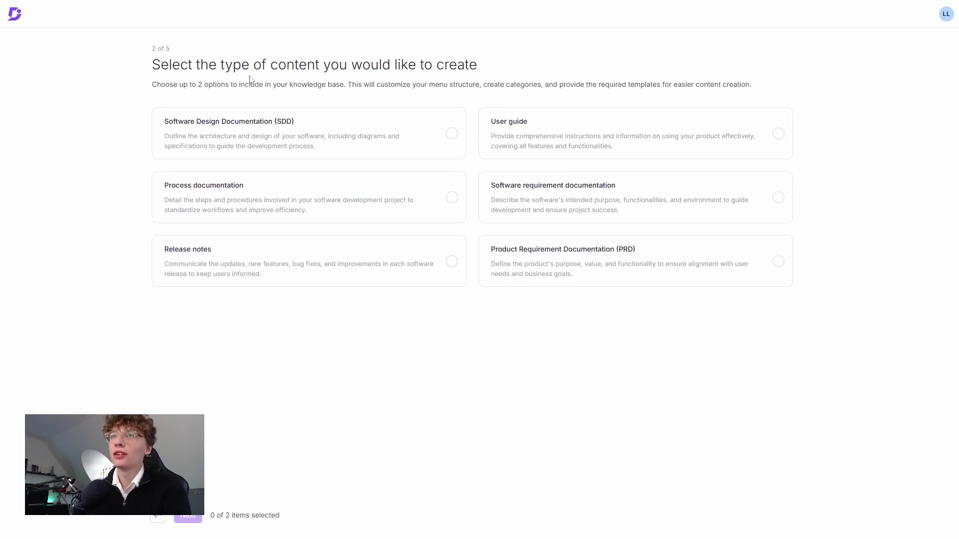
drag(164, 64, 478, 66)
click(489, 72)
click(254, 186)
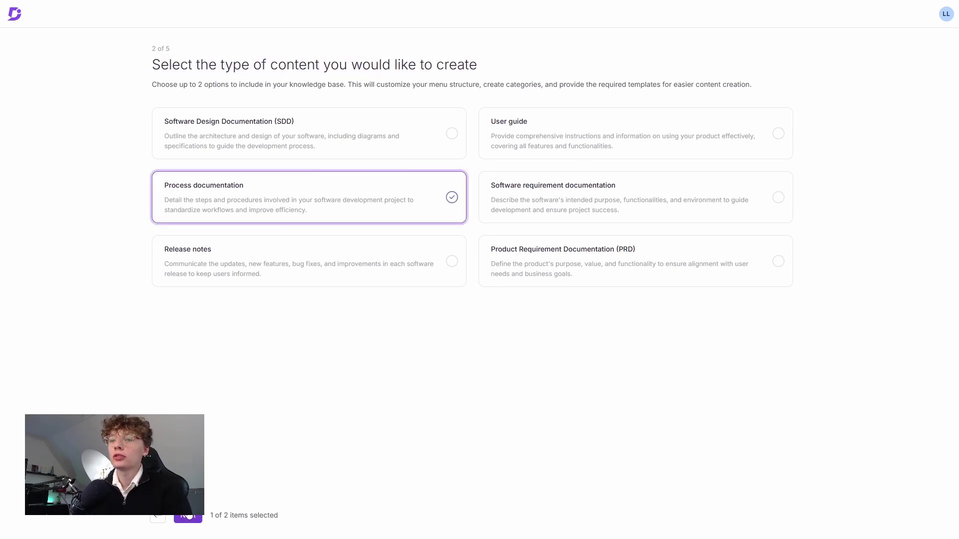
click(188, 519)
click(226, 517)
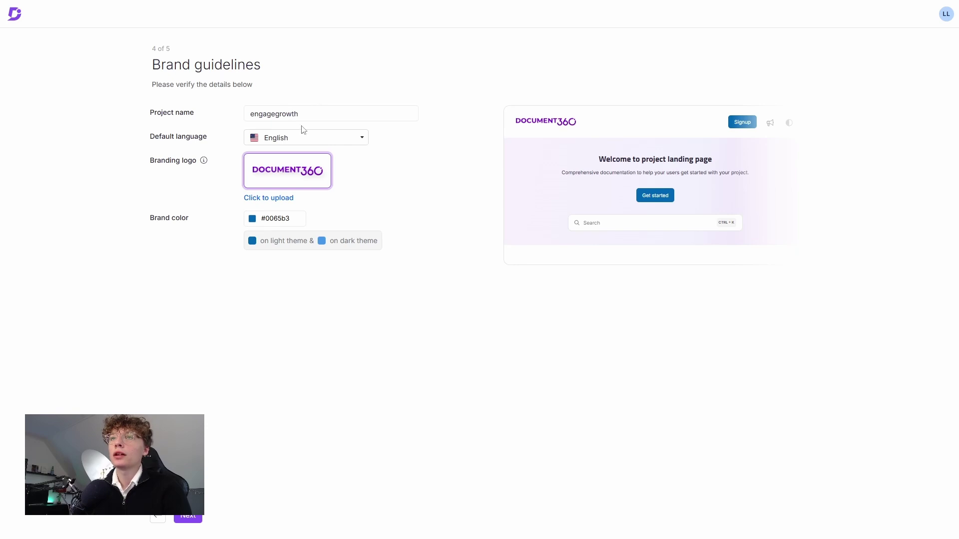
click(297, 139)
click(335, 116)
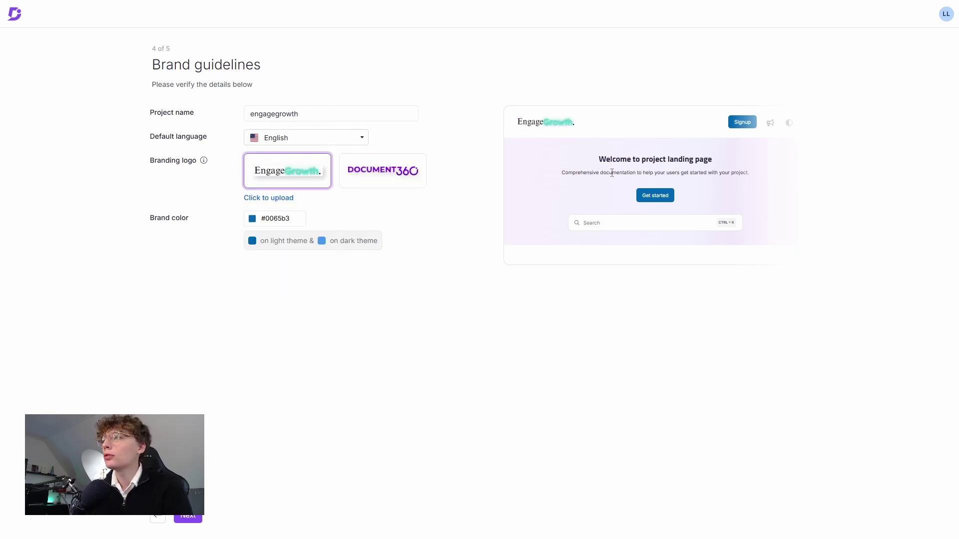
- Set the brand colour to light blue #55d3ff and create the project as Private
click(253, 219)
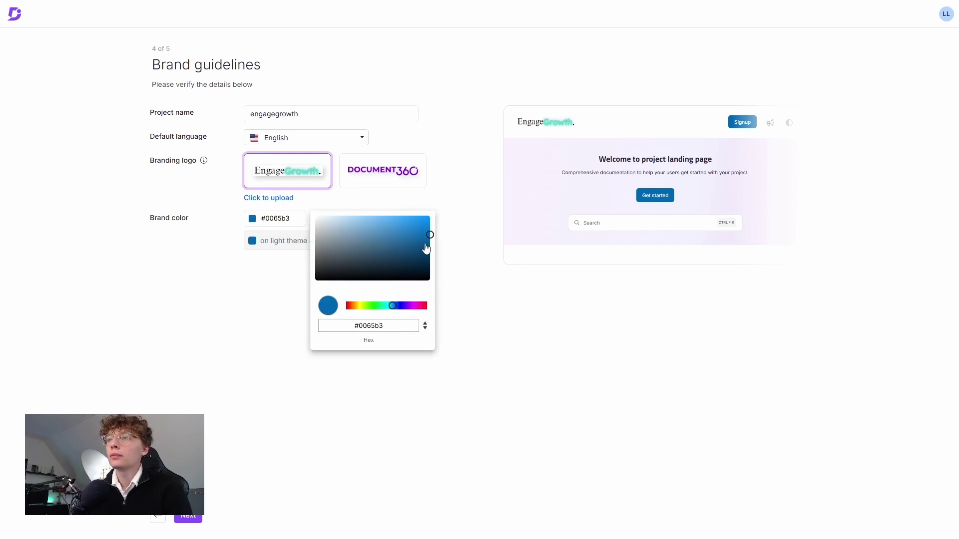
drag(393, 305, 390, 306)
drag(429, 247, 392, 216)
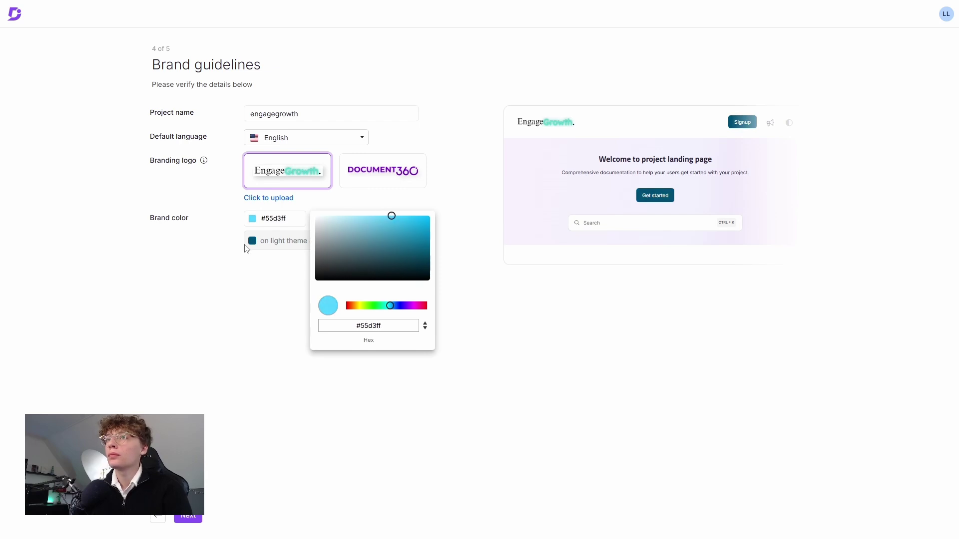
click(259, 238)
click(190, 519)
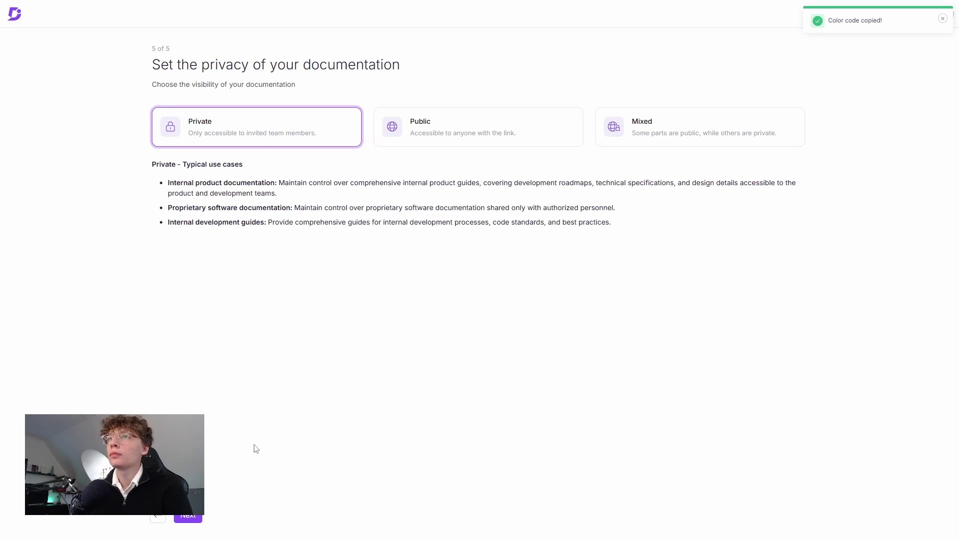
click(191, 518)
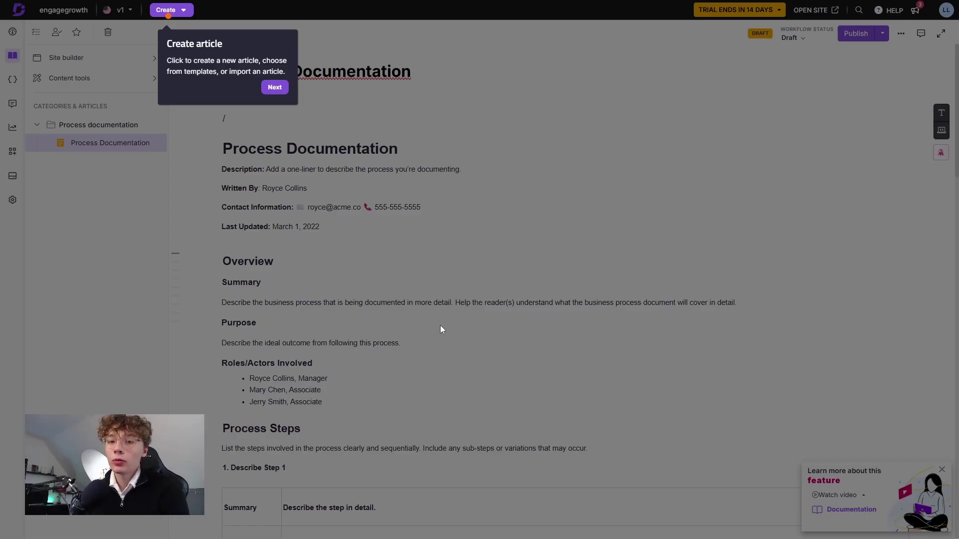
- Import 1_Introduction_to_Botpress_Cloud.docx as a new article via Create > Article > Import document
click(349, 202)
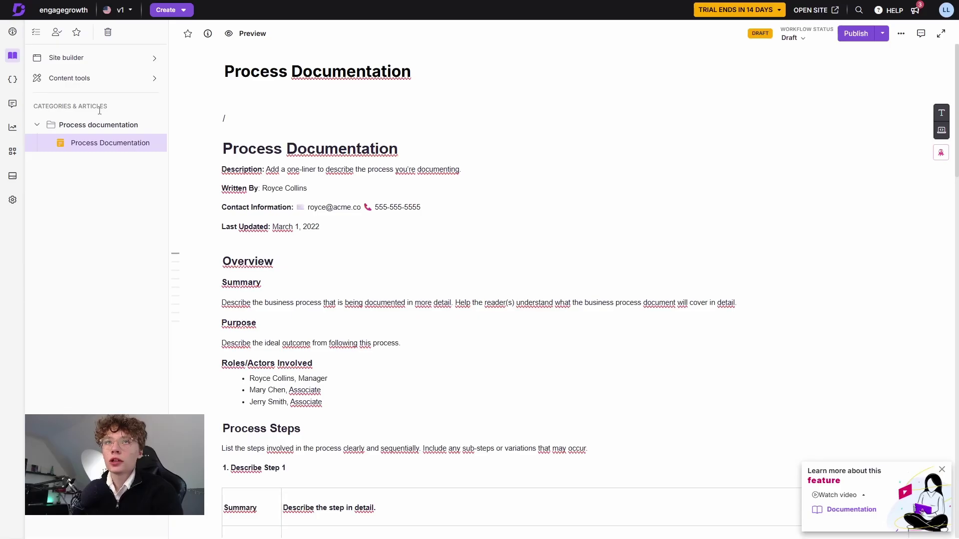
click(169, 10)
mouse_move(188, 38)
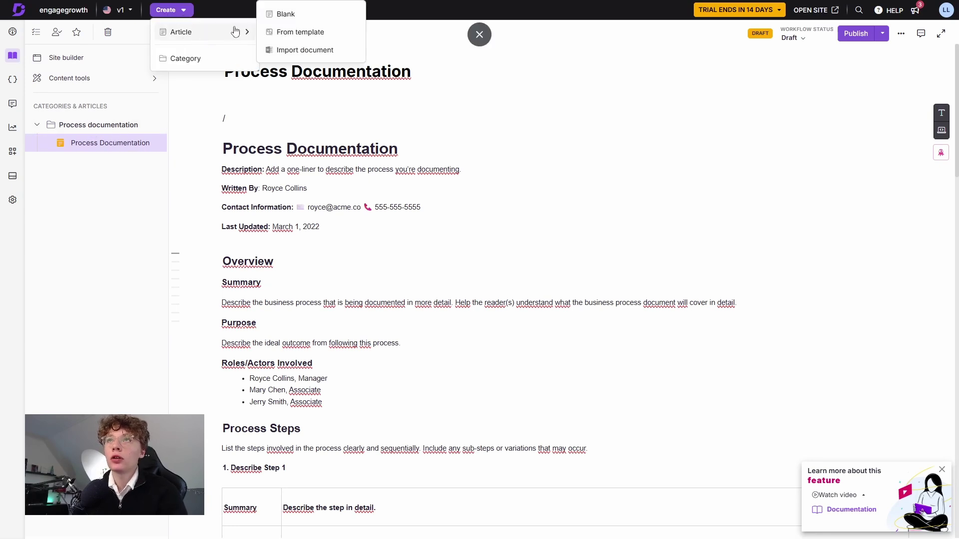
click(305, 49)
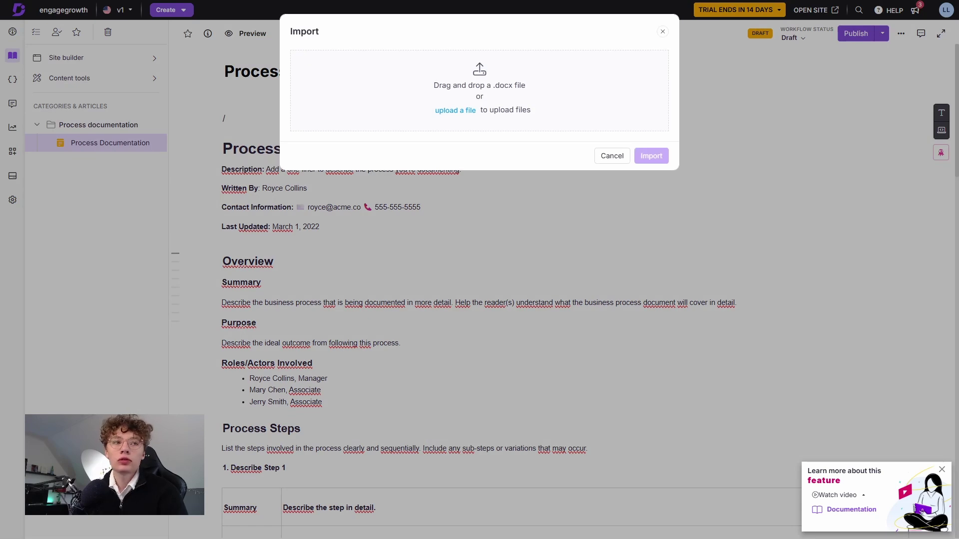
drag(378, 157, 419, 85)
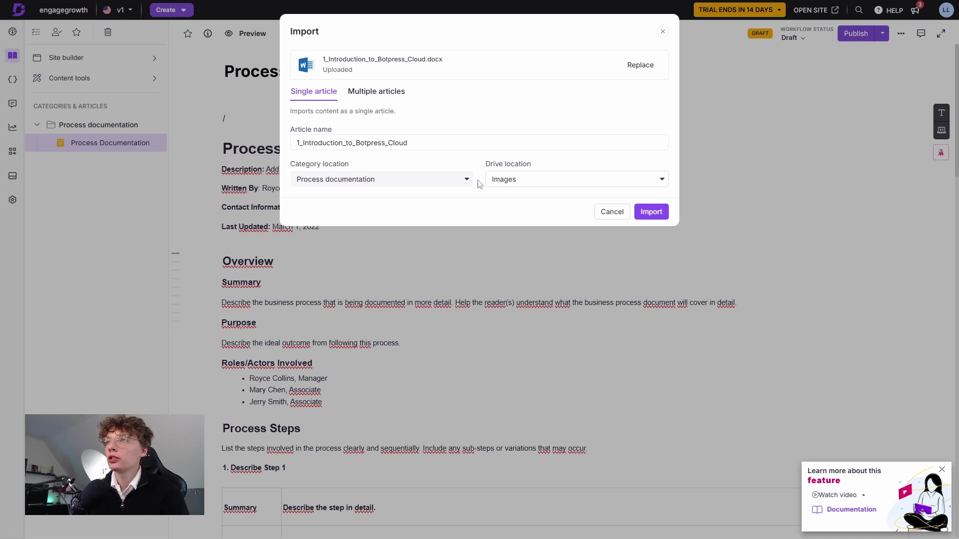
click(652, 212)
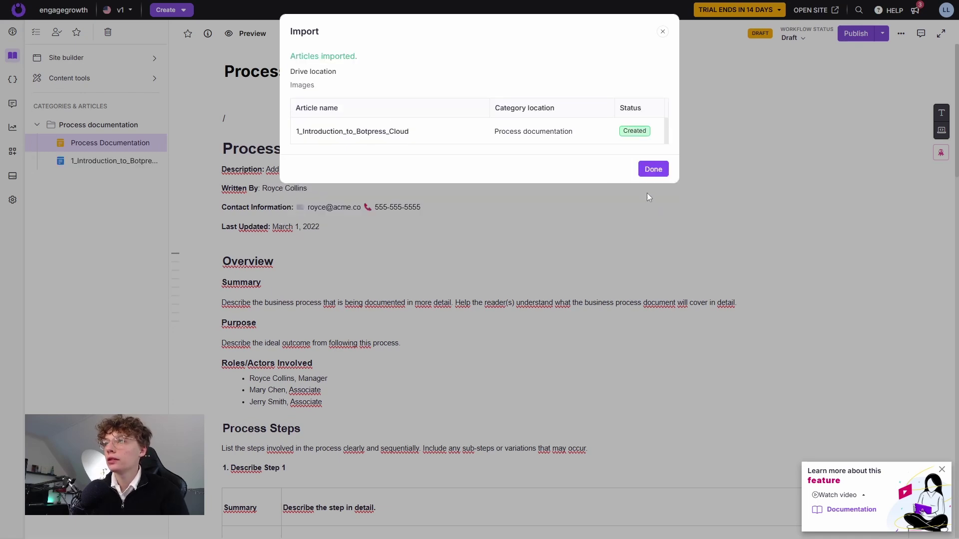
click(648, 168)
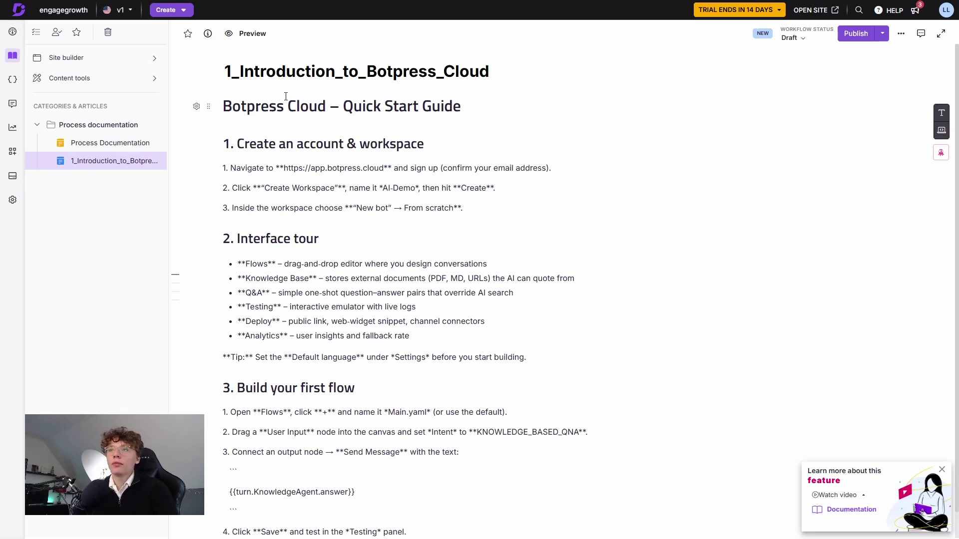
- Dismiss the feature tutorial popup and open the article's Workflow status dropdown
scroll(282, 94, down, 1)
scroll(281, 94, up, 1)
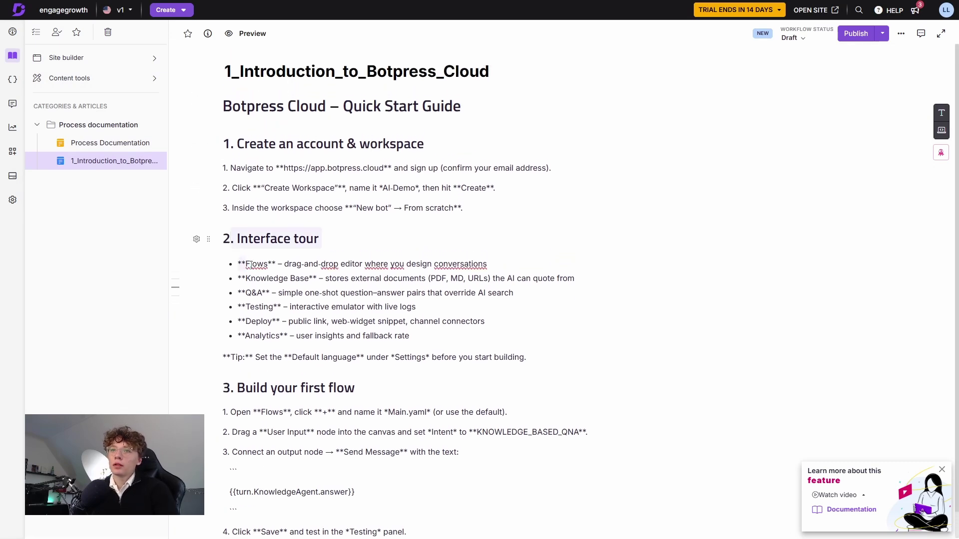
click(941, 471)
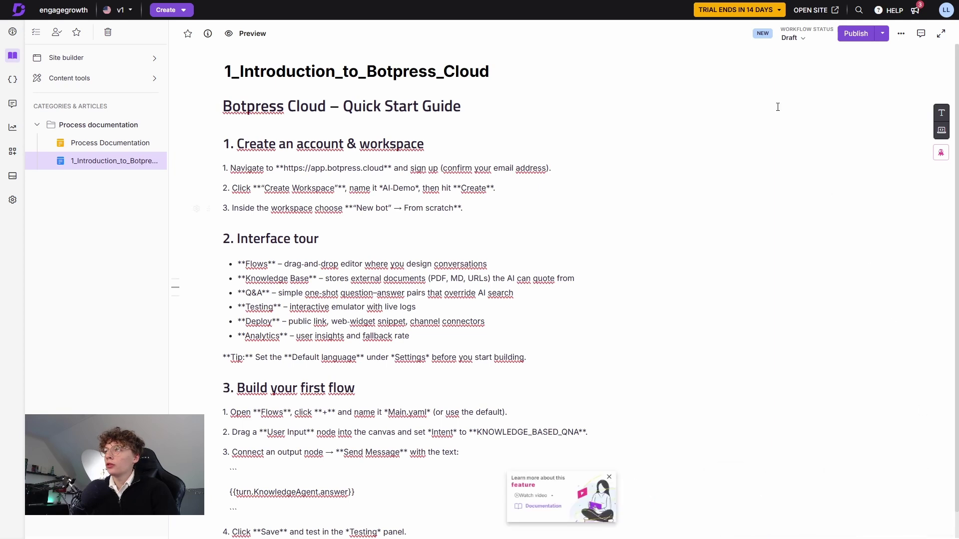
click(797, 38)
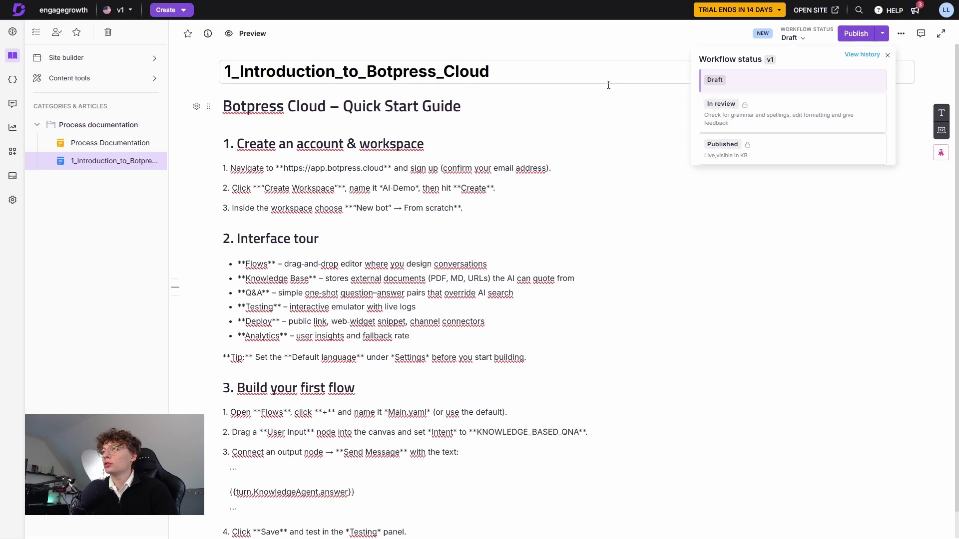
- Import the 2_Build_a_FAQ_Bot document as a new article
click(169, 10)
mouse_move(208, 33)
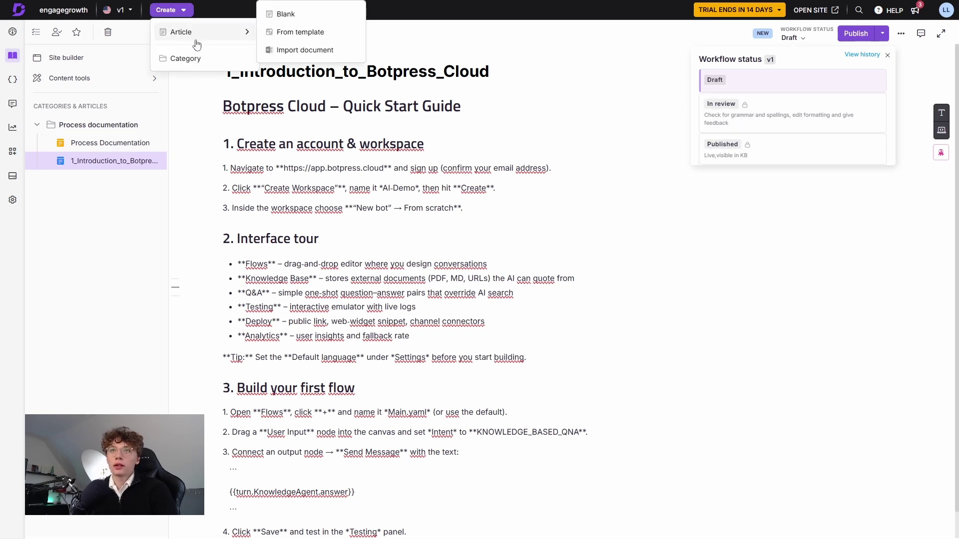
click(306, 51)
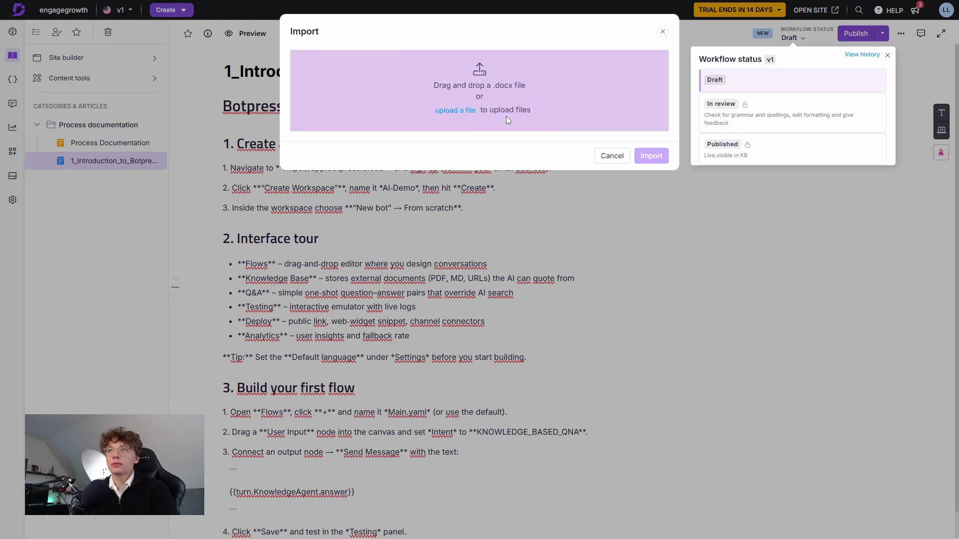
drag(508, 120, 508, 120)
click(651, 209)
click(650, 166)
- Import the Google Sheets Dynamic Data document as a new article
click(172, 9)
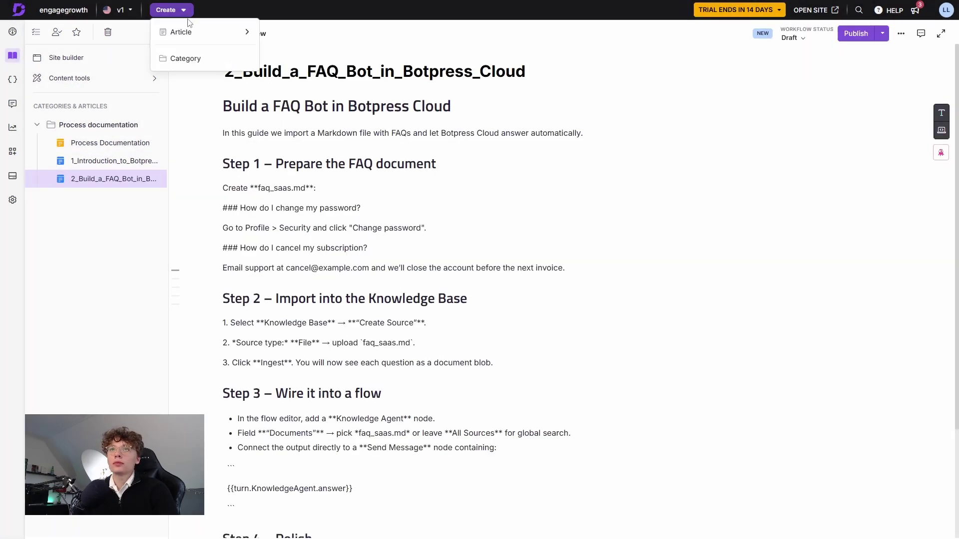
mouse_move(225, 32)
click(304, 50)
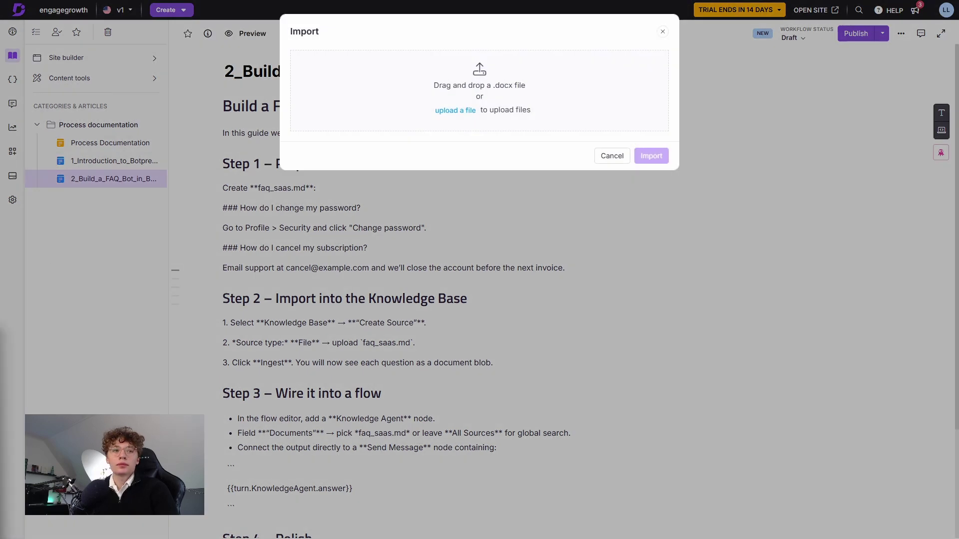
drag(250, 246, 466, 115)
click(659, 208)
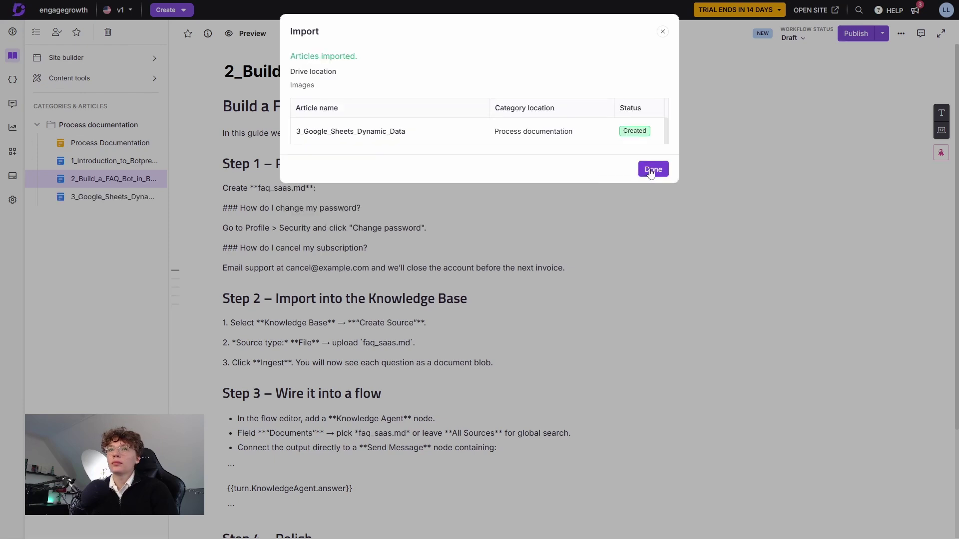
click(652, 169)
- Import the 4_Publish_and_Embed_the_Bot document as a new article
click(185, 10)
mouse_move(211, 35)
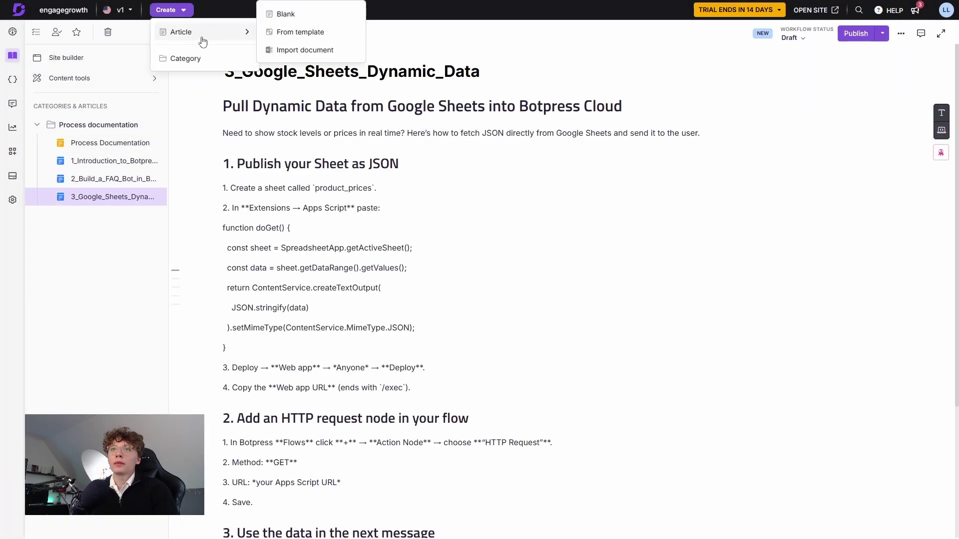
click(306, 50)
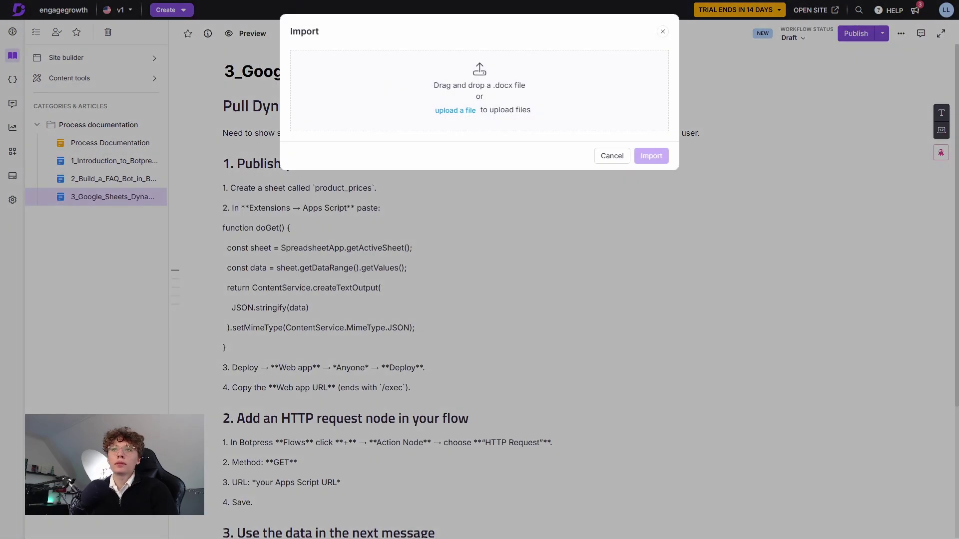
drag(387, 97, 387, 97)
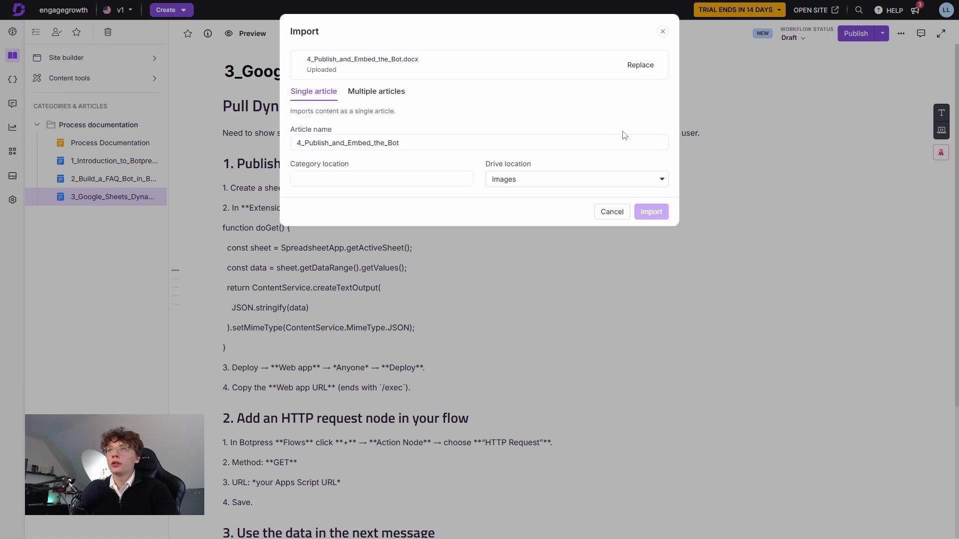
click(649, 212)
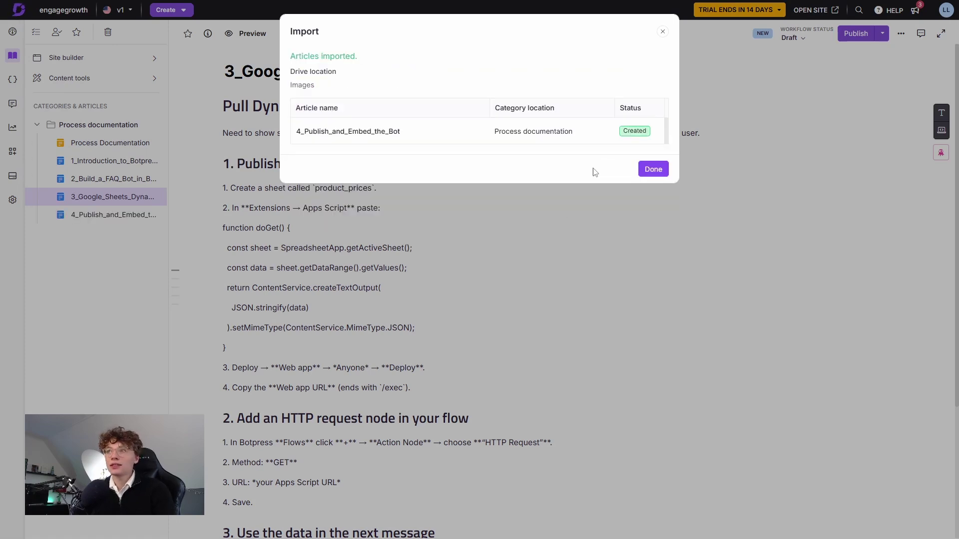
click(651, 168)
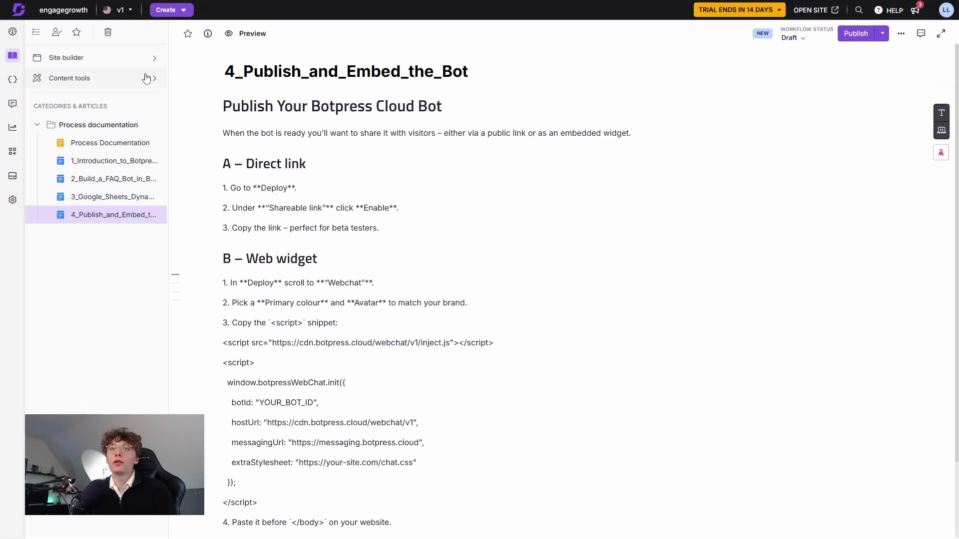
- Import the Make.com webhooks document as a new article
click(185, 10)
mouse_move(180, 30)
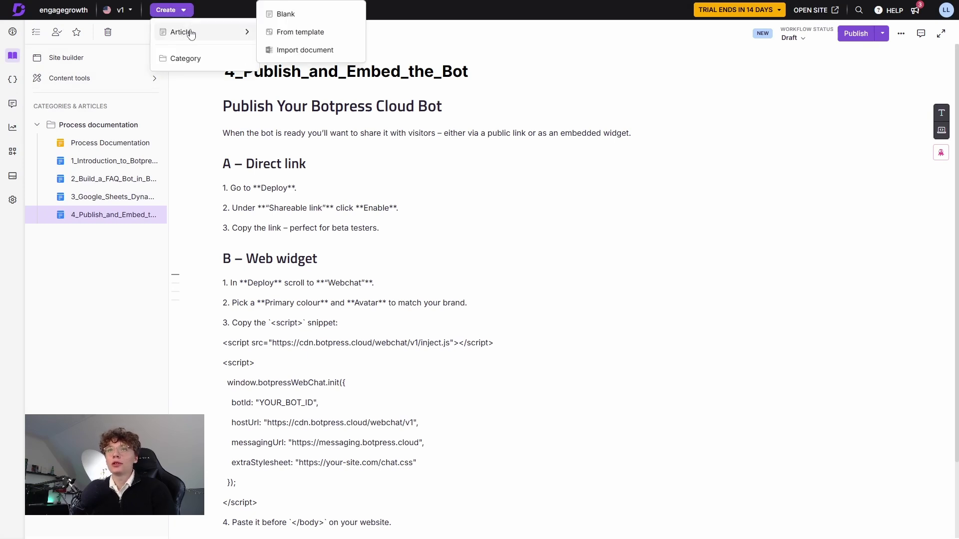
click(330, 50)
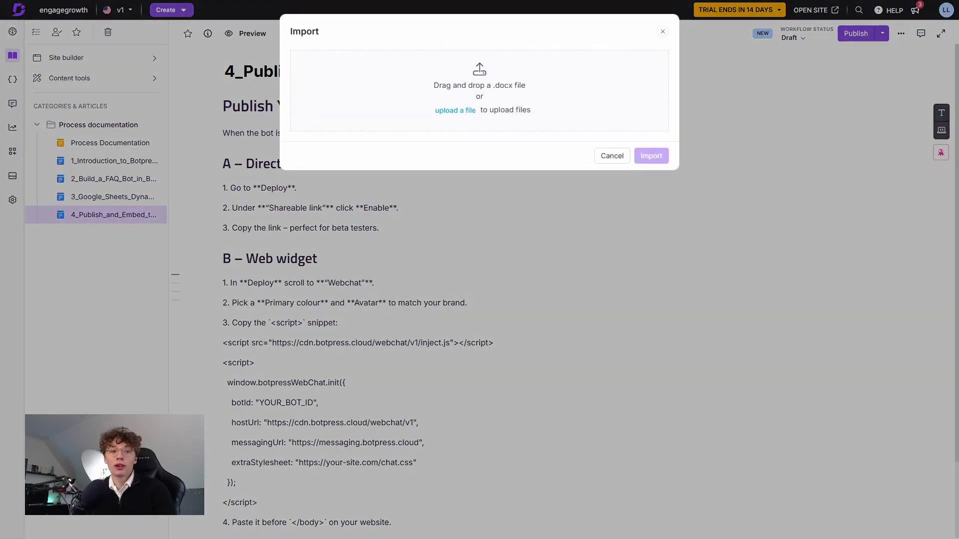
drag(62, 359, 469, 122)
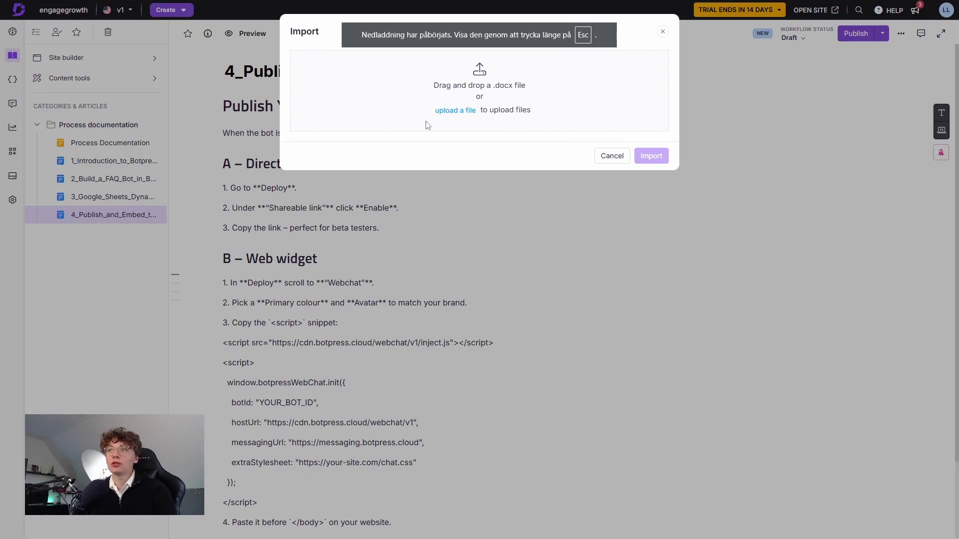
drag(355, 150, 420, 119)
click(652, 213)
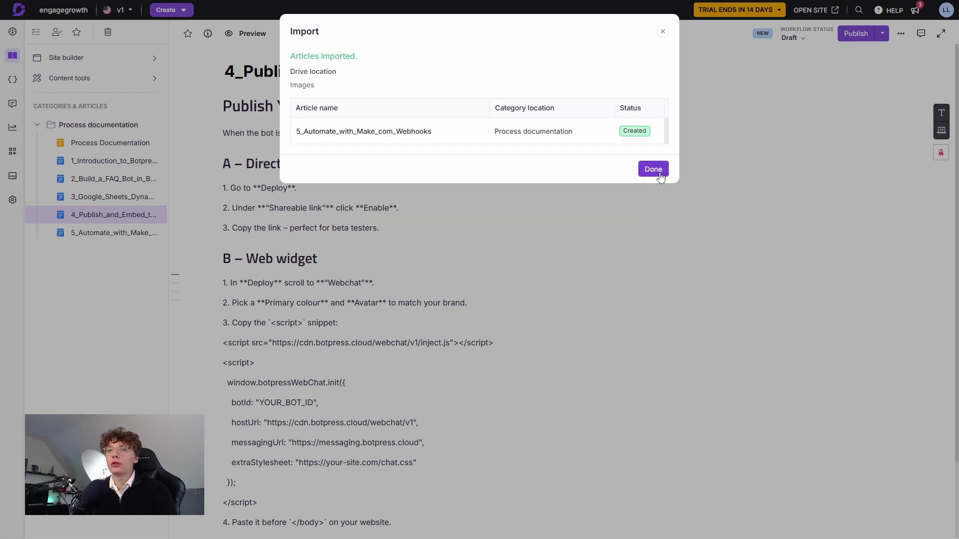
click(654, 169)
- Import the test_questions_cloud document as a new article
click(177, 10)
mouse_move(210, 32)
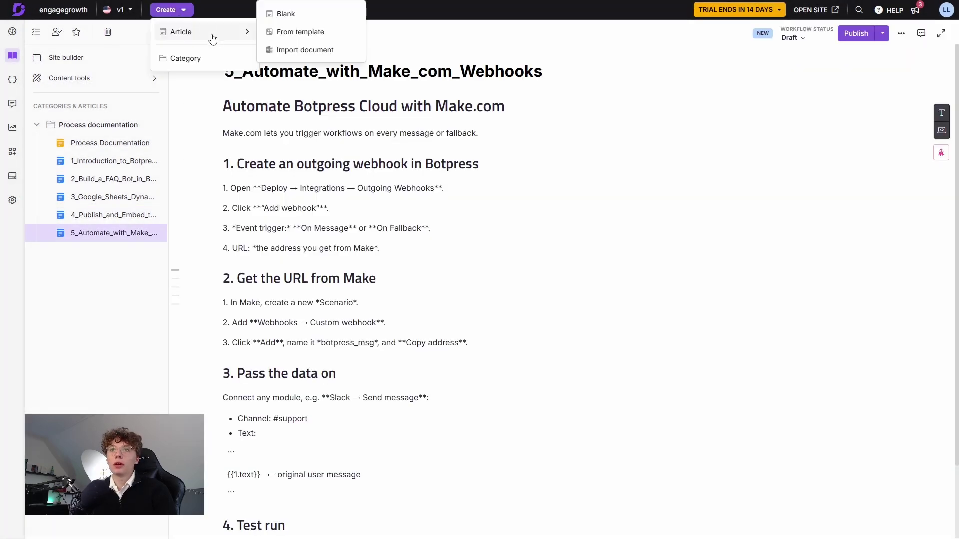
click(297, 51)
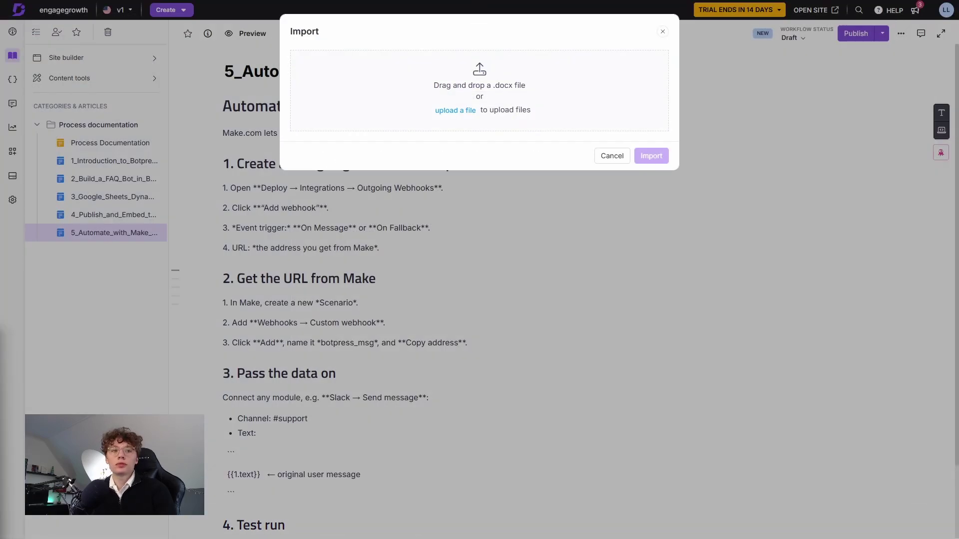
mouse_move(480, 100)
mouse_down()
mouse_move(495, 93)
mouse_move(479, 91)
mouse_up()
click(654, 212)
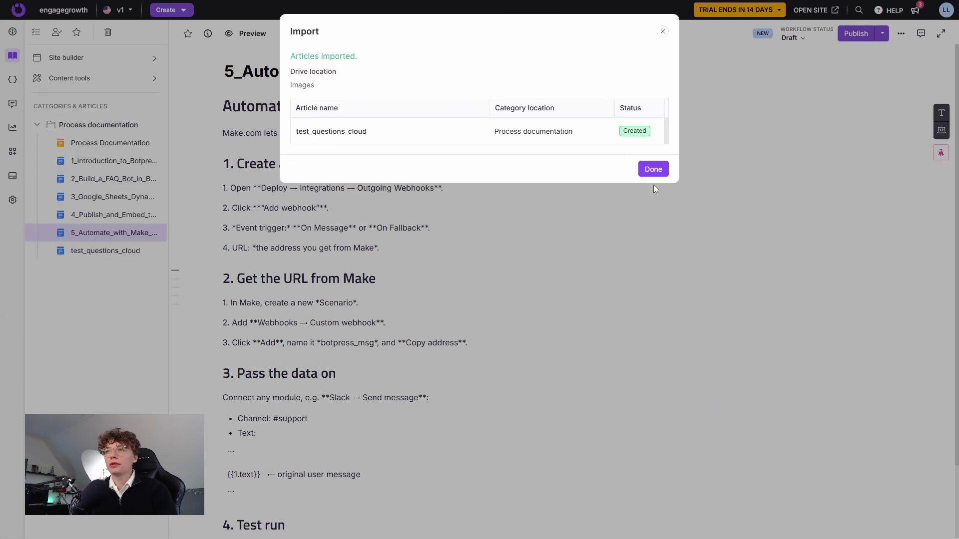
- Delete the template Process Documentation article
click(658, 169)
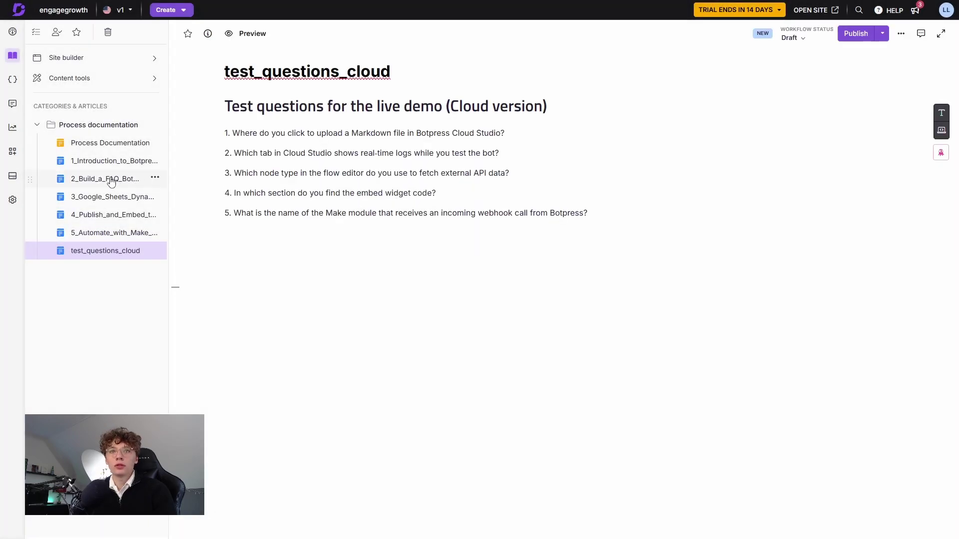
click(142, 143)
click(155, 143)
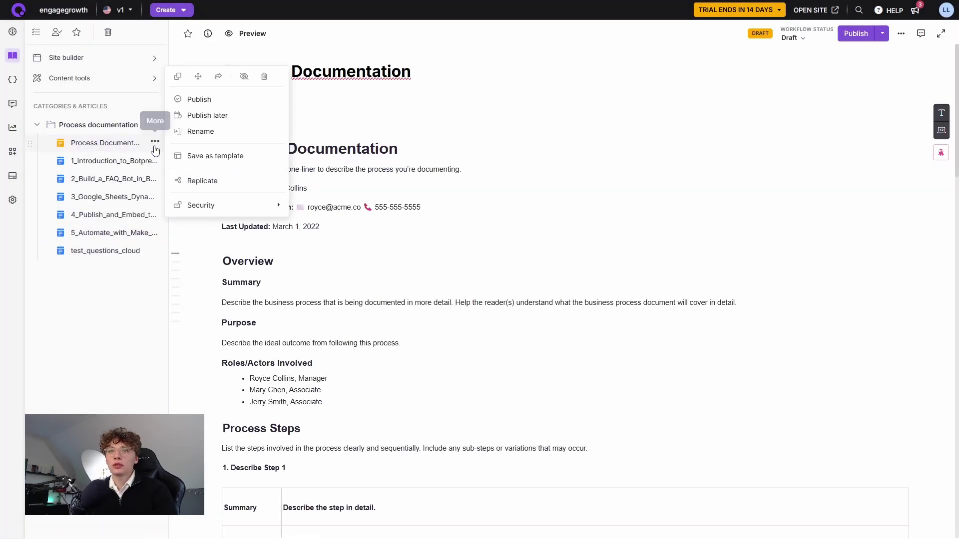
click(265, 79)
click(580, 100)
- From the Process documentation article list, publish 1_Introduction_to_Botpress_Cloud
click(108, 145)
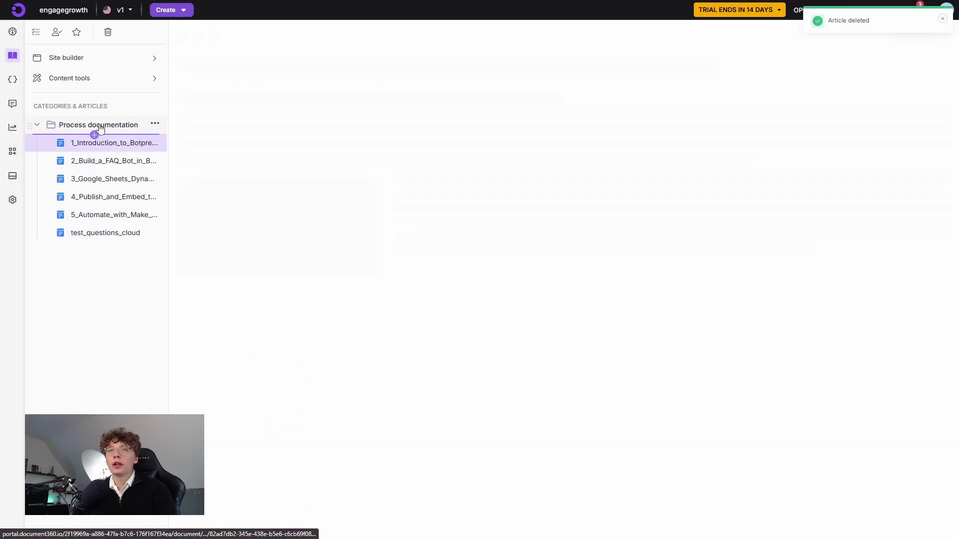
click(94, 126)
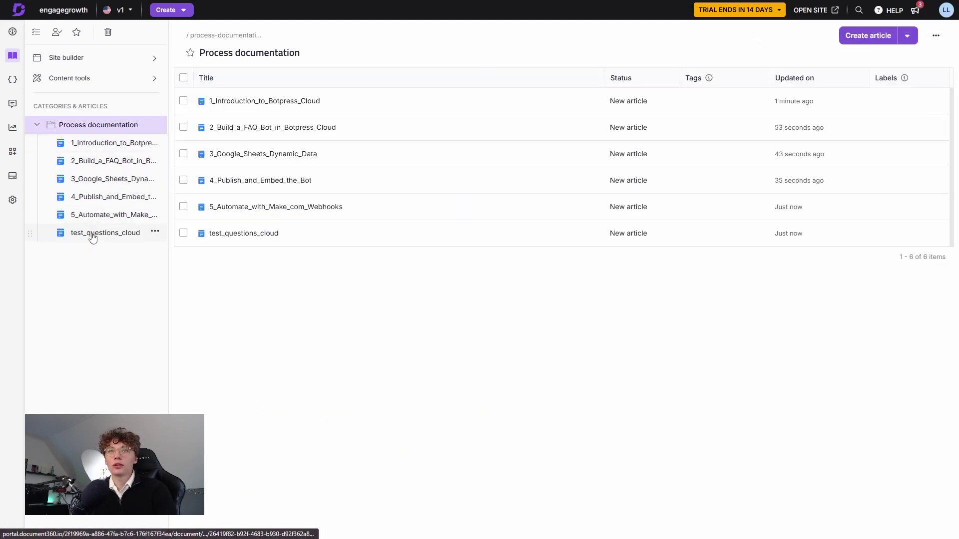
click(592, 101)
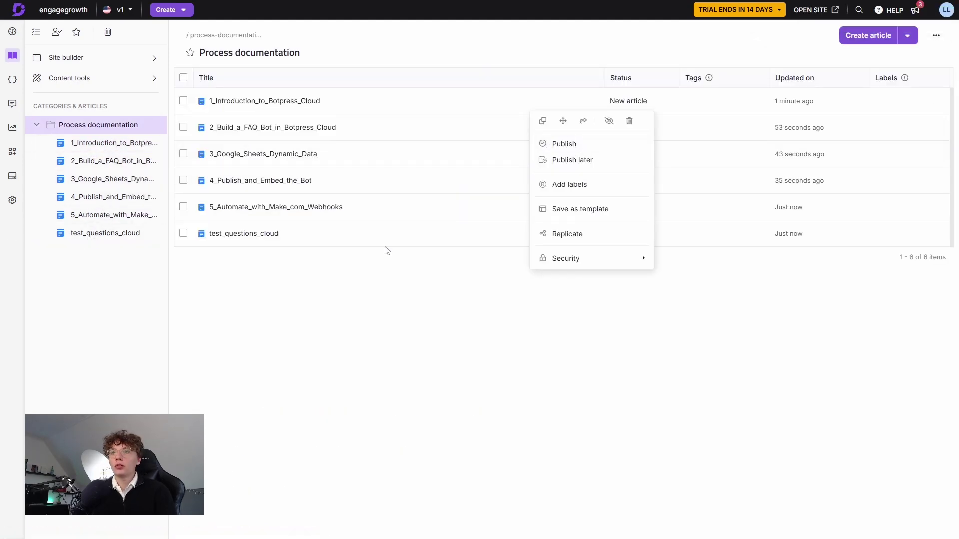
click(520, 122)
click(592, 102)
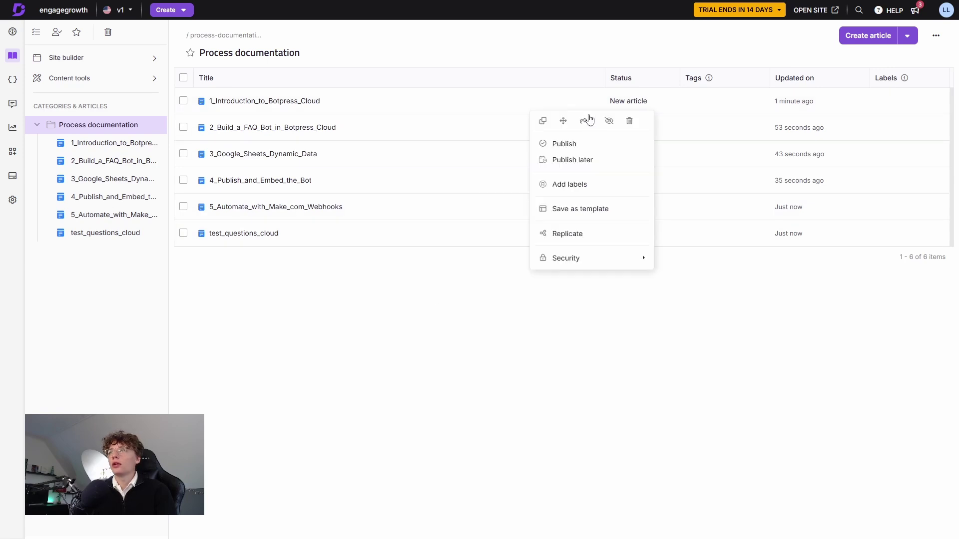
click(565, 143)
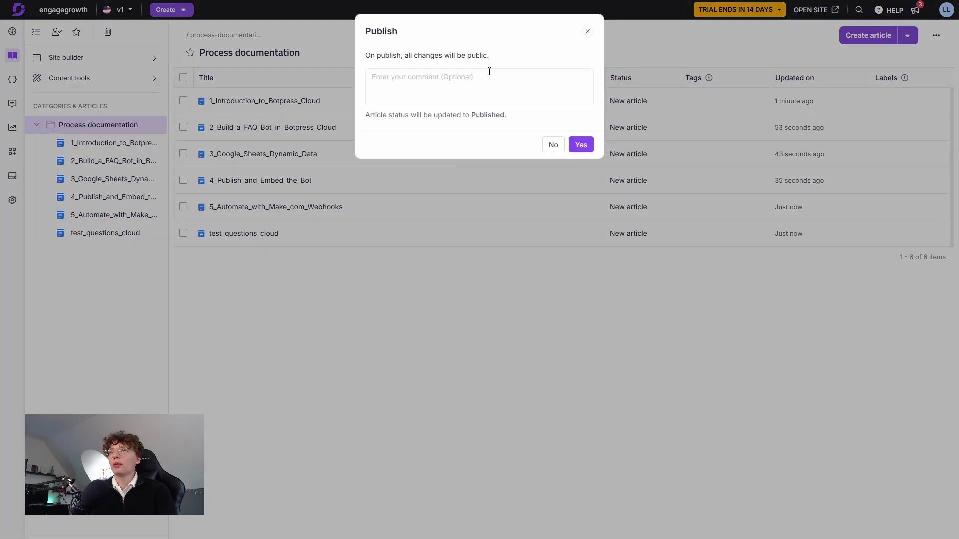
drag(365, 56, 477, 56)
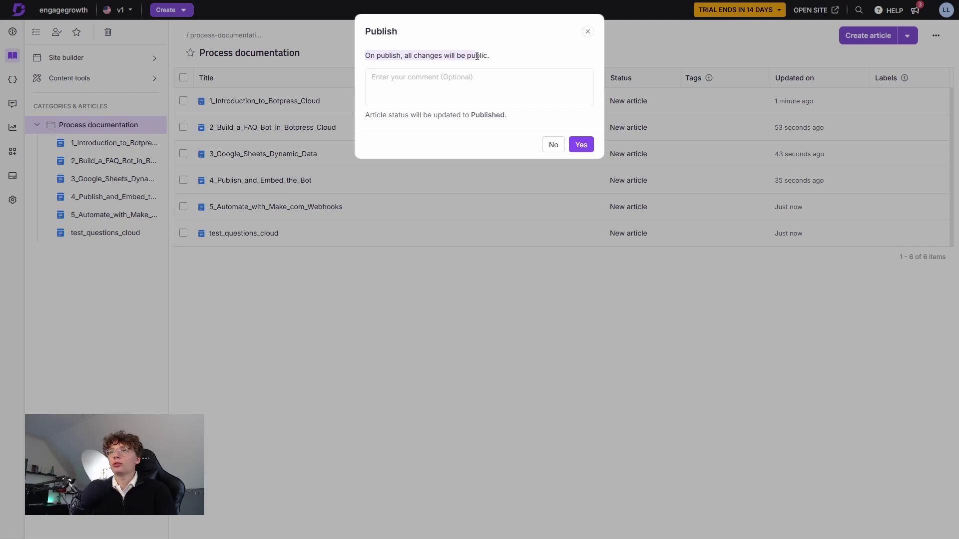
click(582, 146)
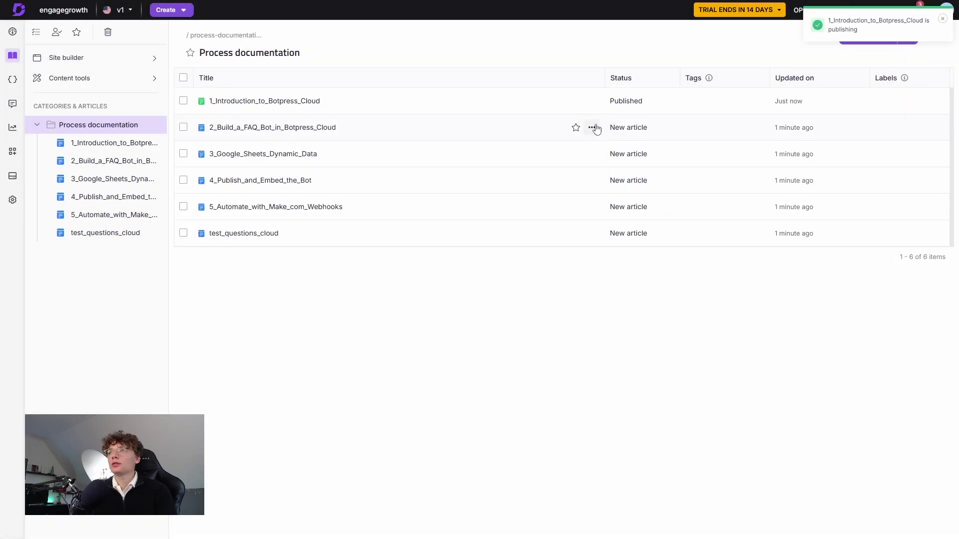
- Publish the 2_Build_a_FAQ_Bot and 3_Google_Sheets_Dynamic_Data articles
click(593, 126)
click(580, 170)
click(581, 145)
click(592, 154)
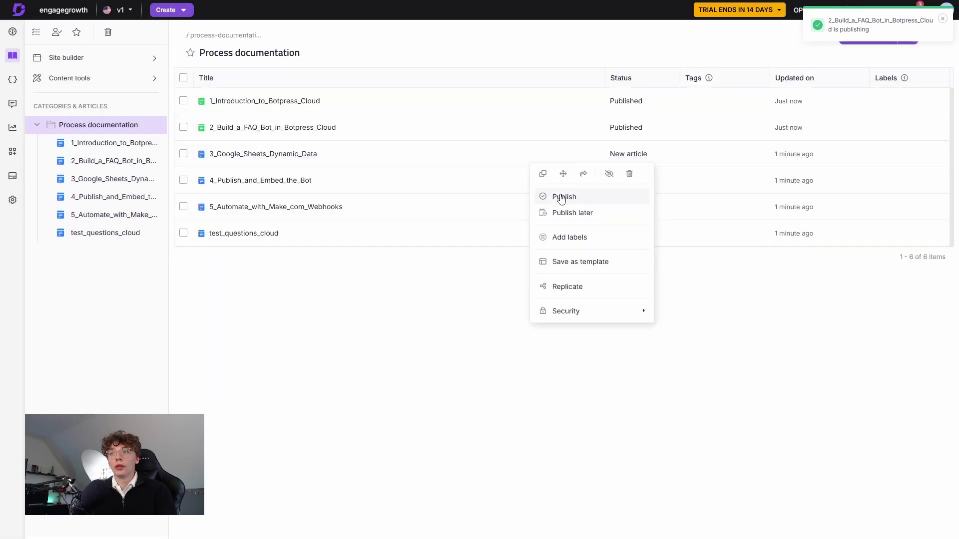
click(559, 195)
click(580, 145)
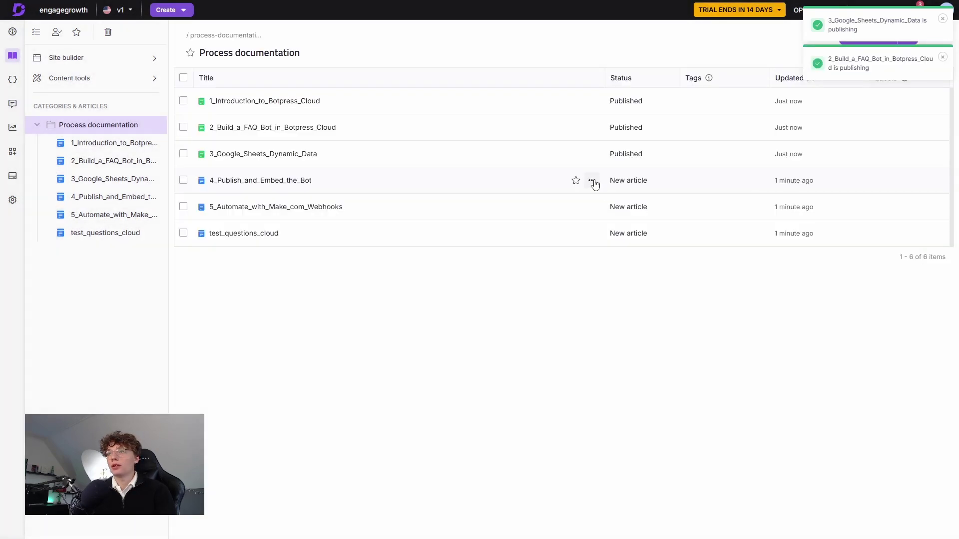
- Publish the 4_Publish_and_Embed_the_Bot and 5_Automate_with_Make_com_Webhooks articles
click(593, 182)
click(571, 44)
click(587, 145)
click(592, 209)
click(570, 70)
click(582, 145)
- Publish test_questions_cloud and dismiss the publishing notifications
click(593, 234)
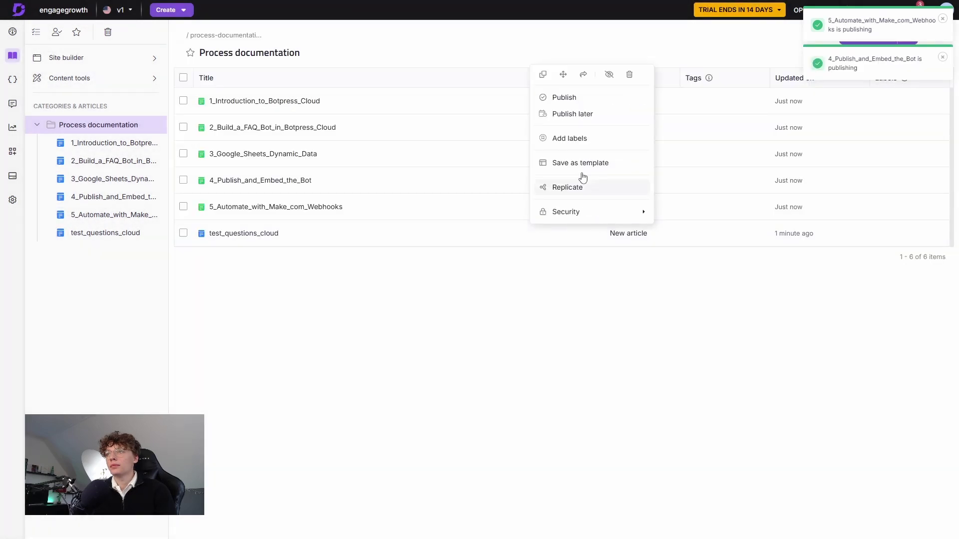
click(564, 97)
click(583, 146)
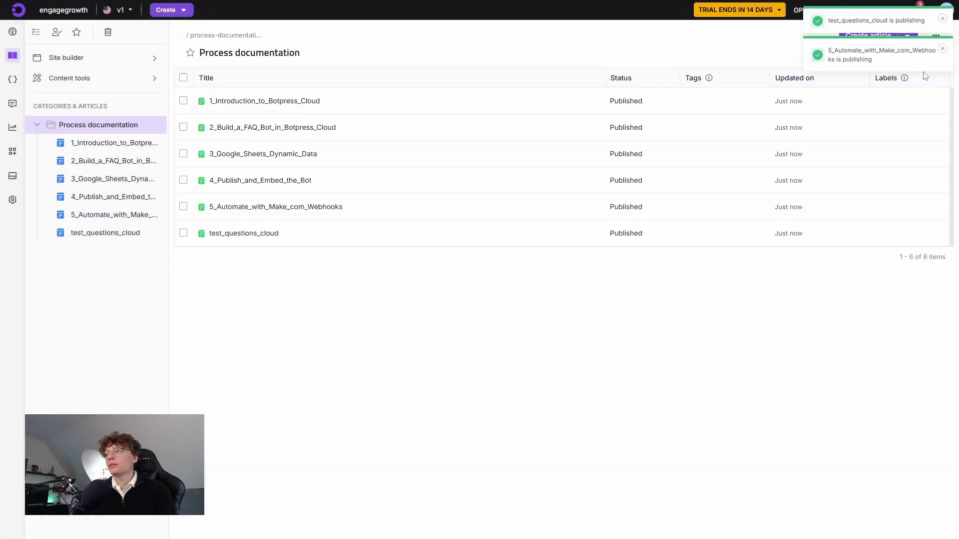
click(943, 49)
click(942, 18)
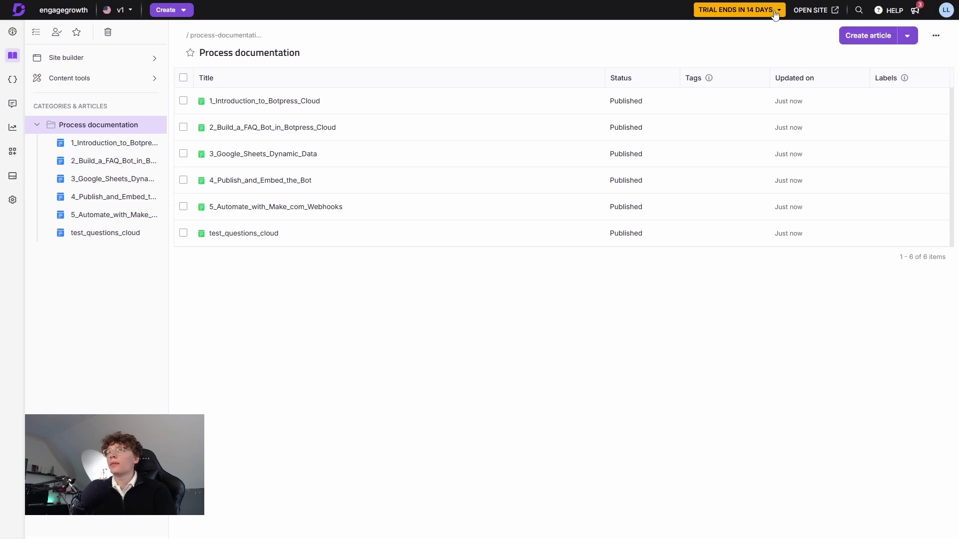
- Open the live knowledge base site and highlight its welcome heading
click(817, 11)
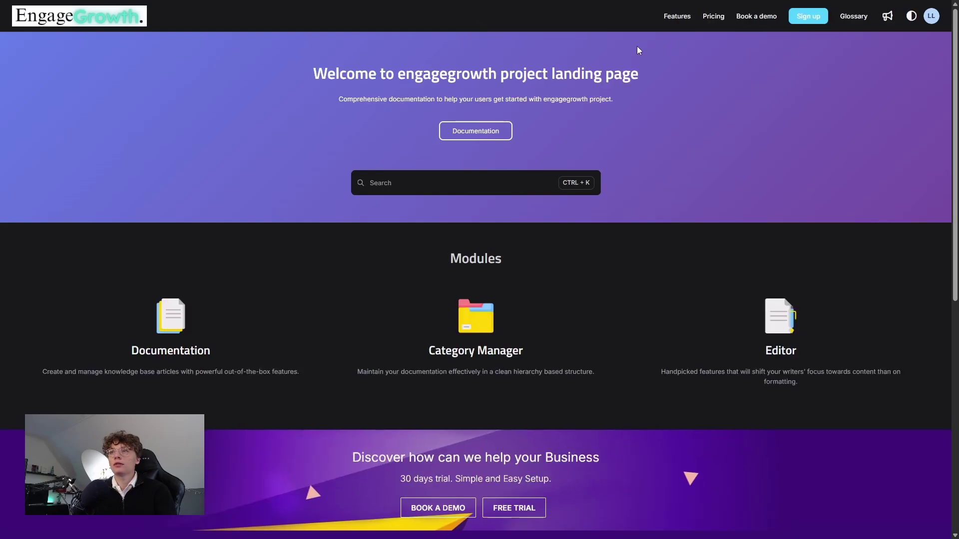
drag(307, 75, 643, 76)
click(643, 75)
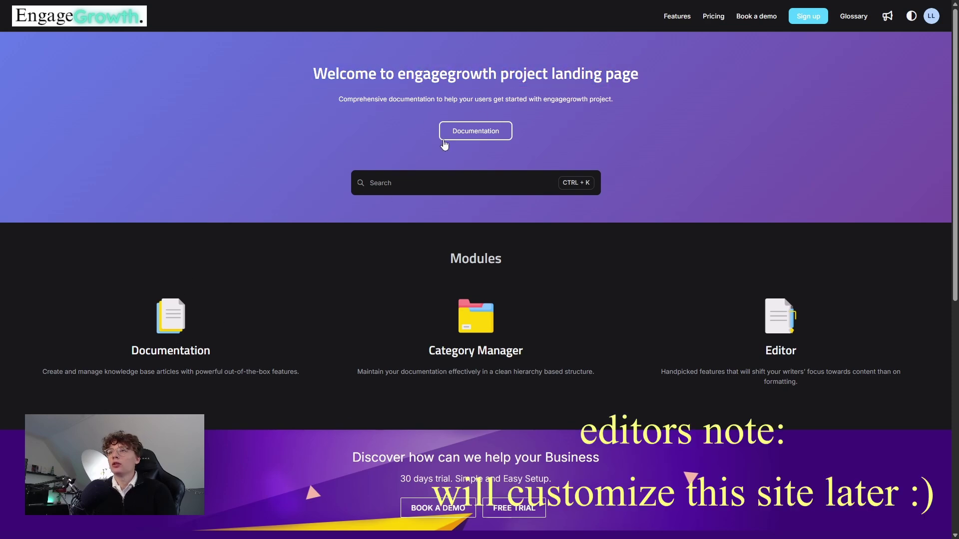
- Open Documentation and read the FAQ bot and Google Sheets Dynamic Data articles
click(461, 132)
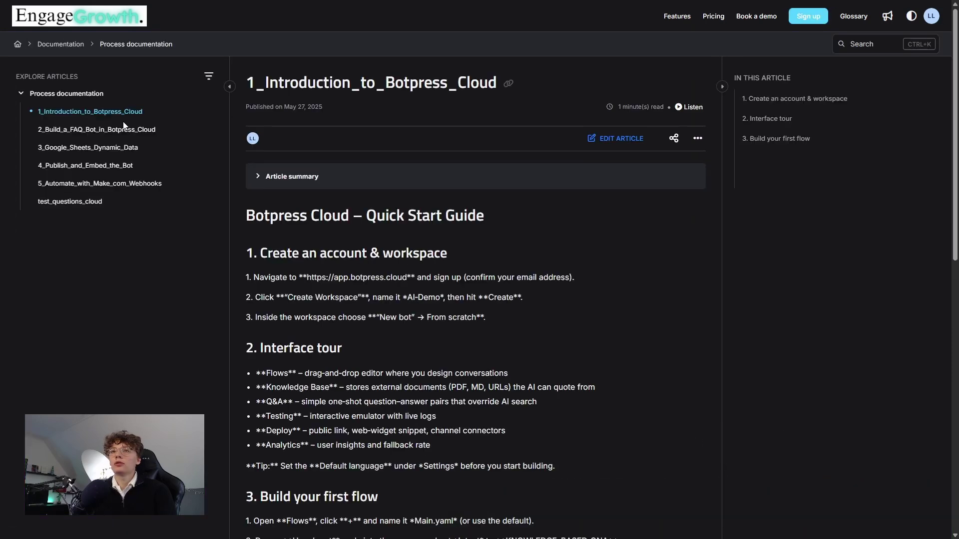
click(125, 129)
scroll(286, 202, down, 3)
scroll(285, 203, down, 1)
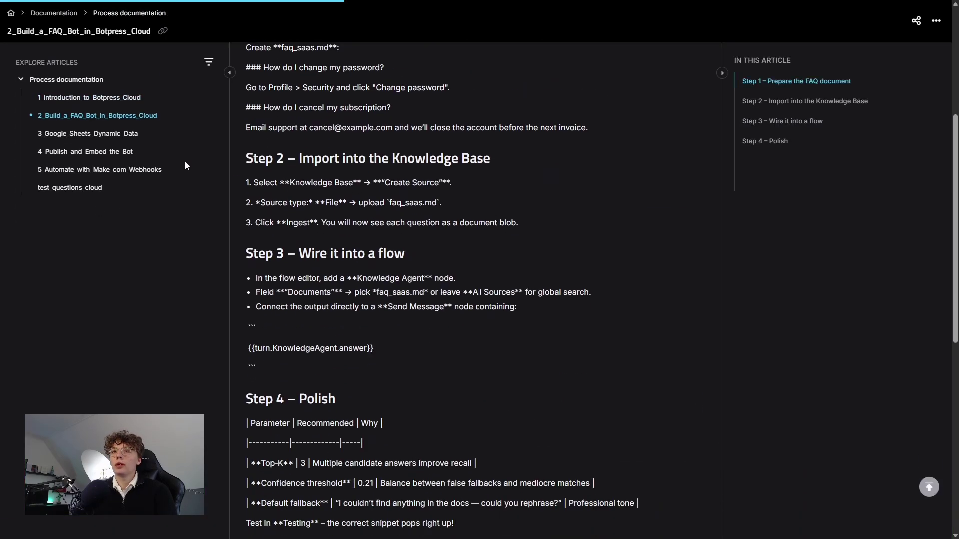
click(125, 134)
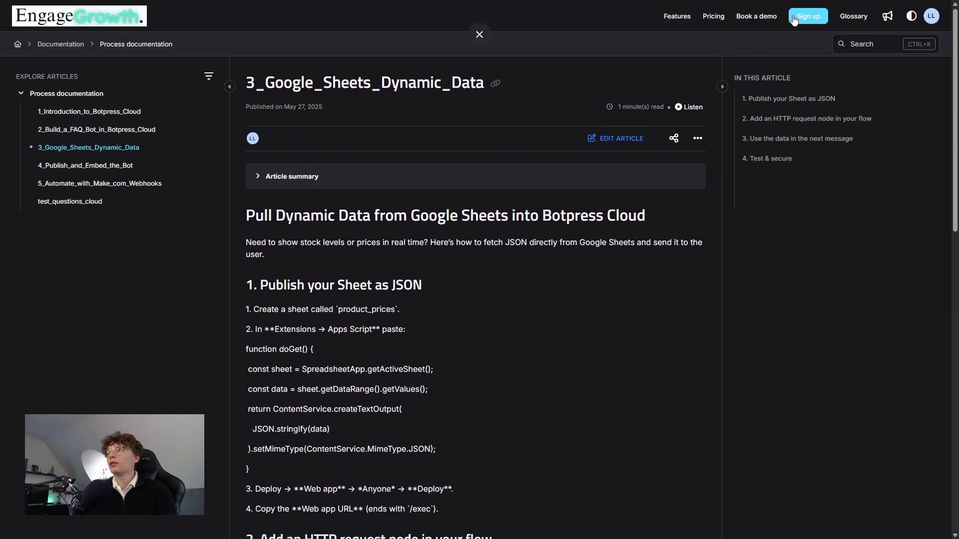
- Close the site tab, go to the knowledge base Widgets page, and add a new widget
key(ctrl+w)
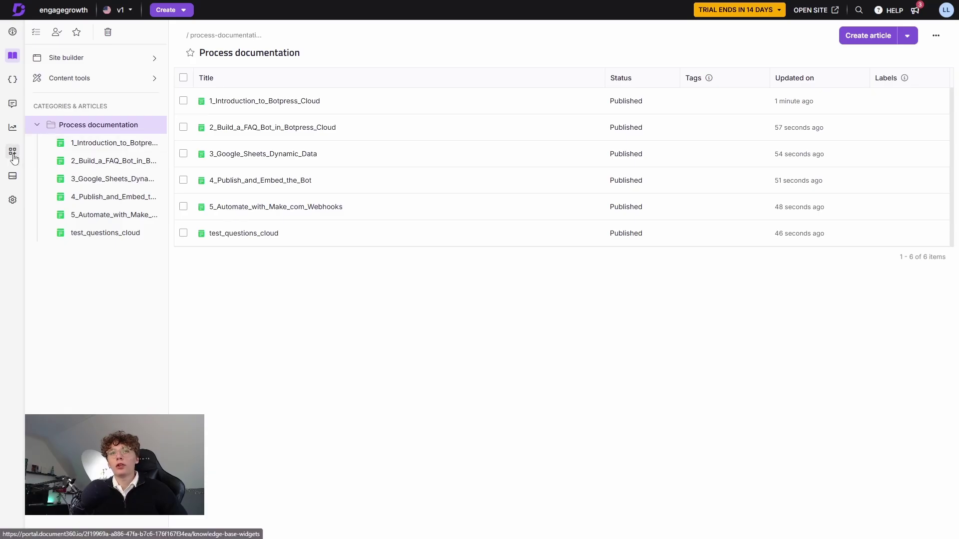
click(12, 152)
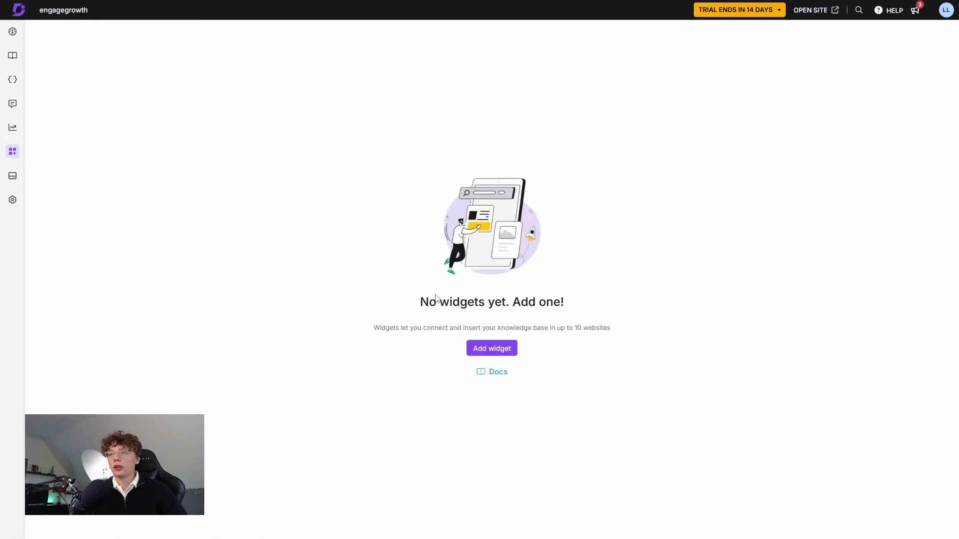
drag(448, 299, 600, 301)
click(601, 301)
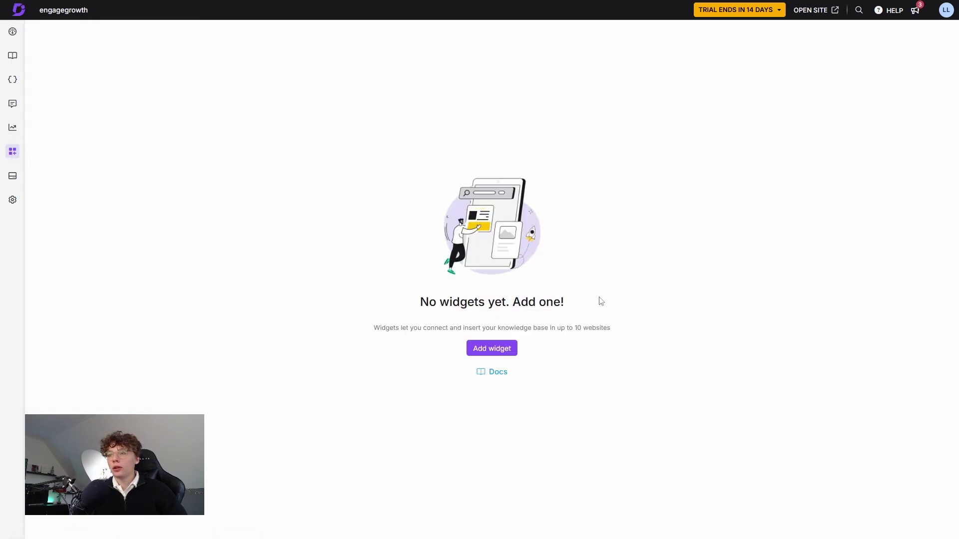
click(505, 346)
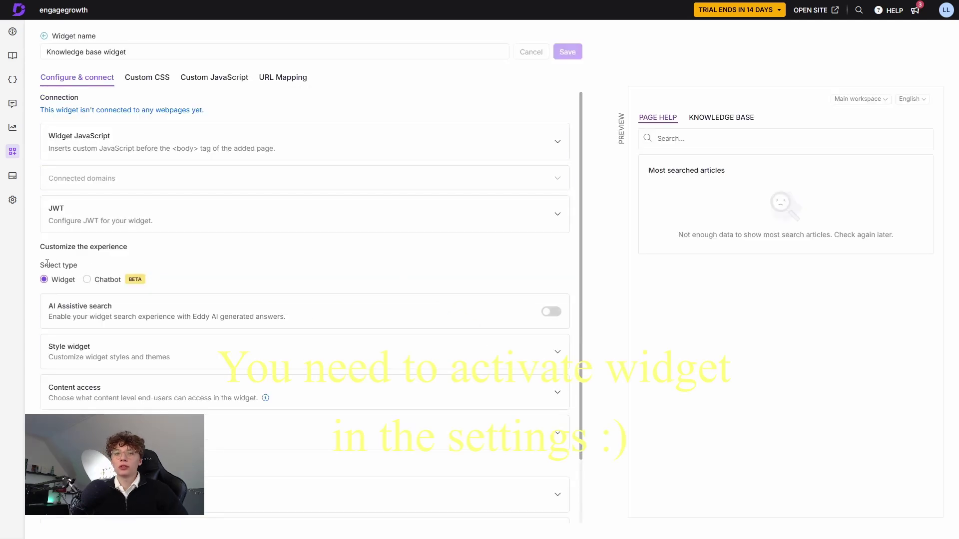
- Set the widget type to Chatbot and expand its Style widget options
click(87, 279)
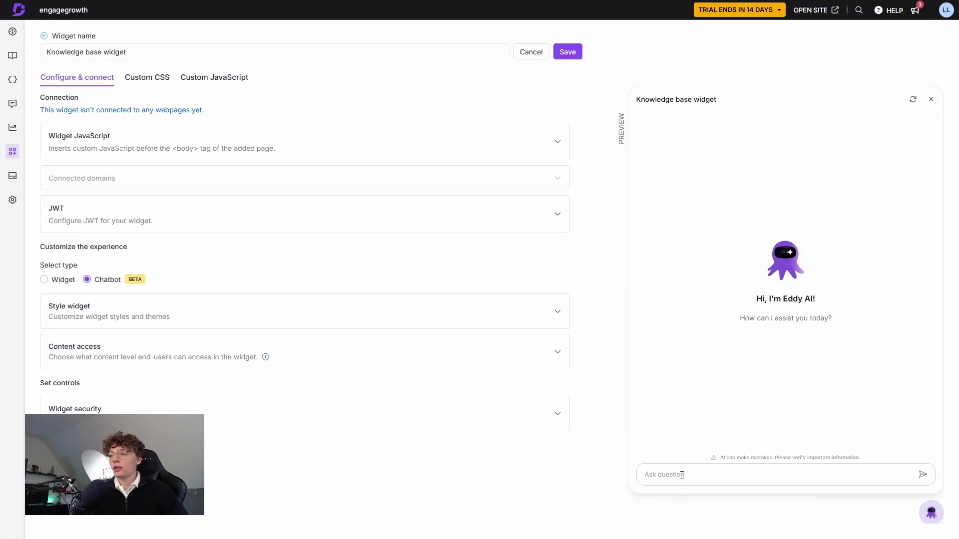
click(44, 280)
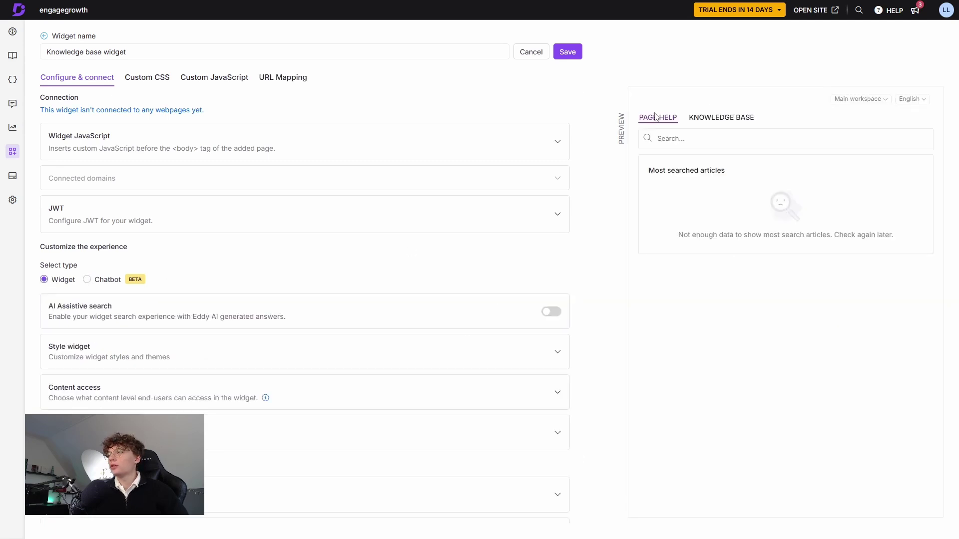
click(90, 282)
click(198, 312)
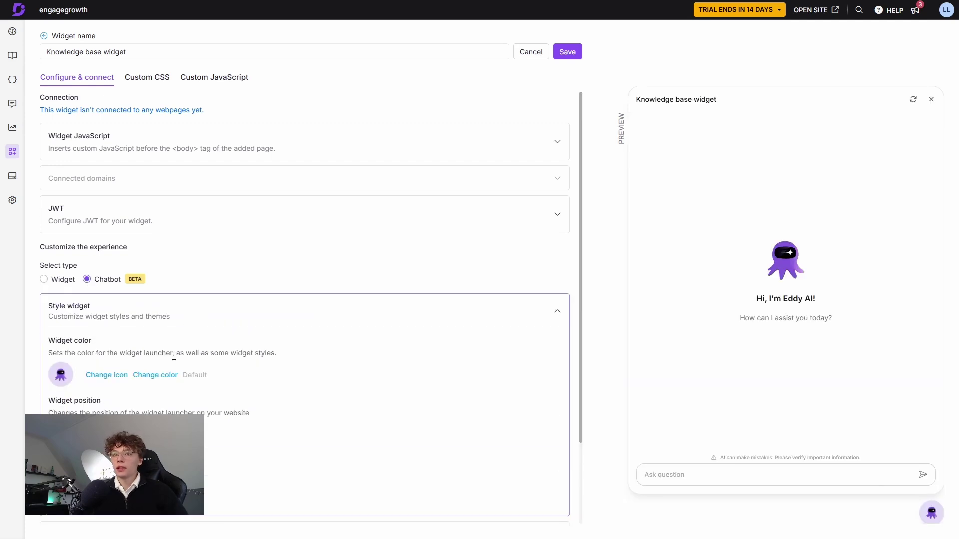
scroll(101, 291, down, 2)
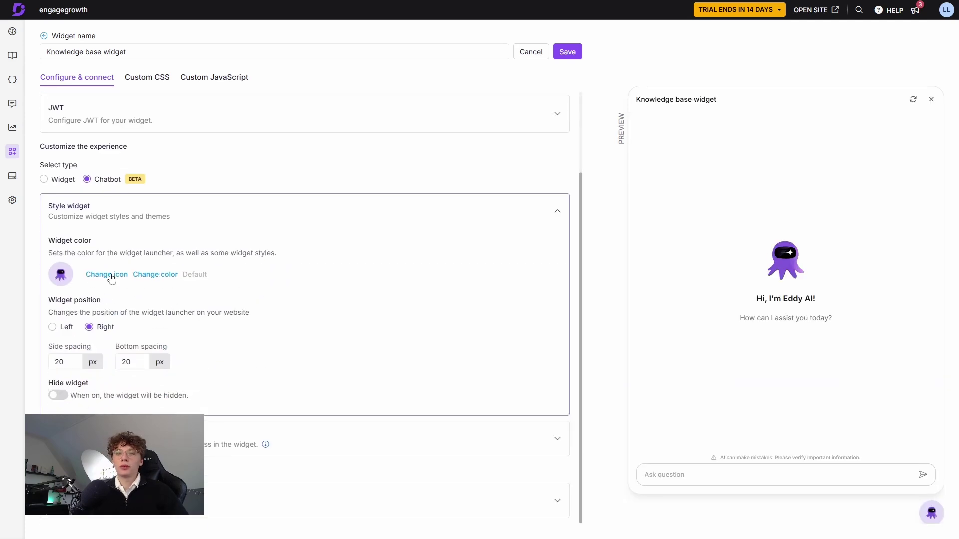
- Try setting a custom launcher icon via Insert image, then head to Drive, triggering the unsaved warning
click(112, 278)
click(195, 265)
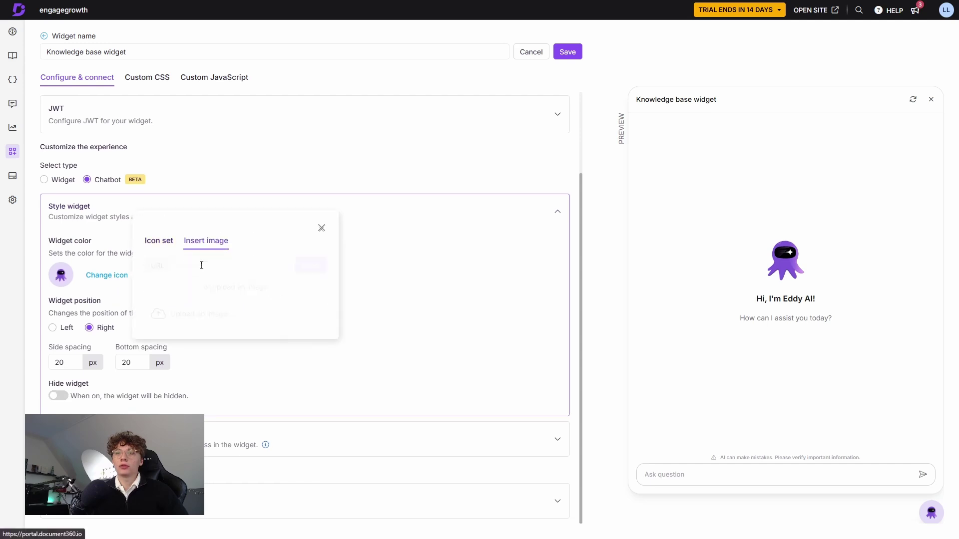
click(206, 306)
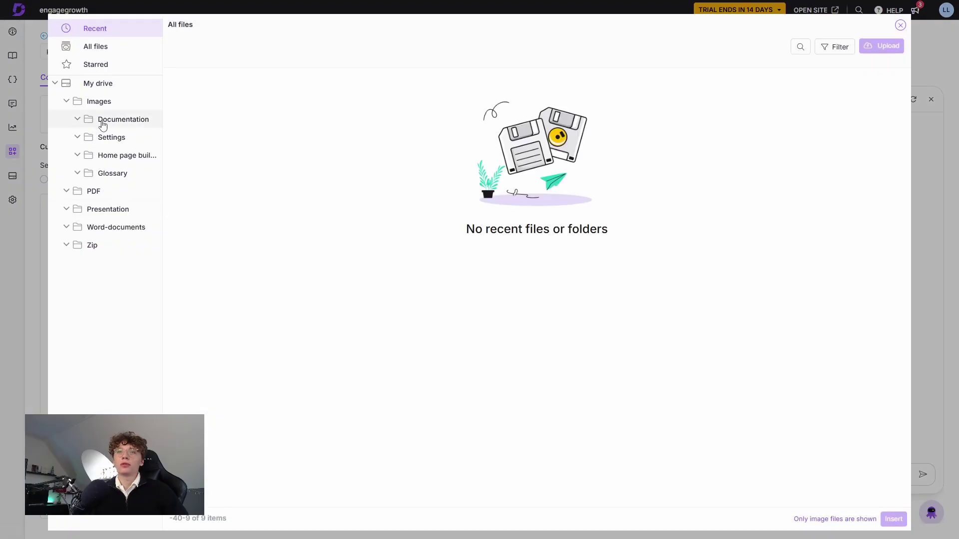
key(Escape)
click(12, 219)
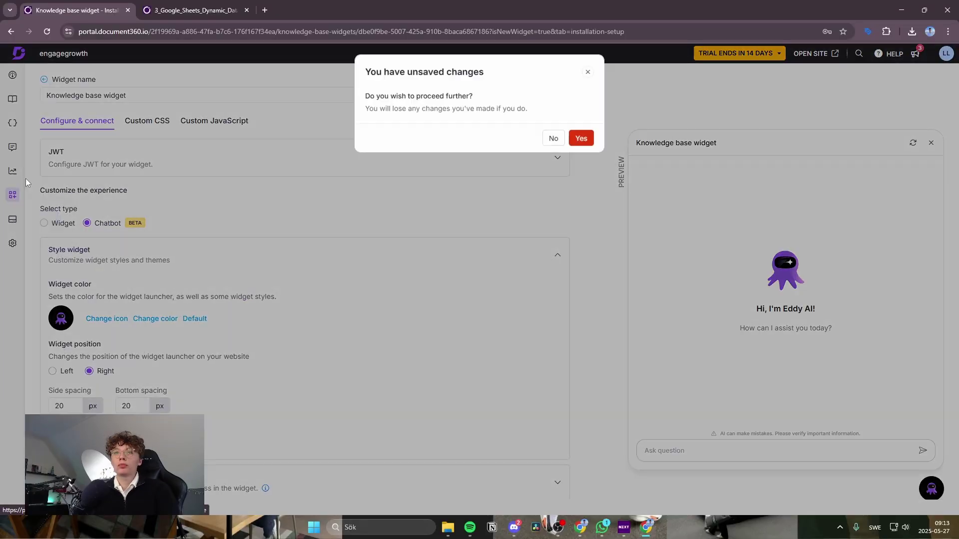
- Save the Chatbot widget, upload the EG logo into Drive's Images folder, and return to the widget list
click(553, 142)
click(570, 96)
click(14, 220)
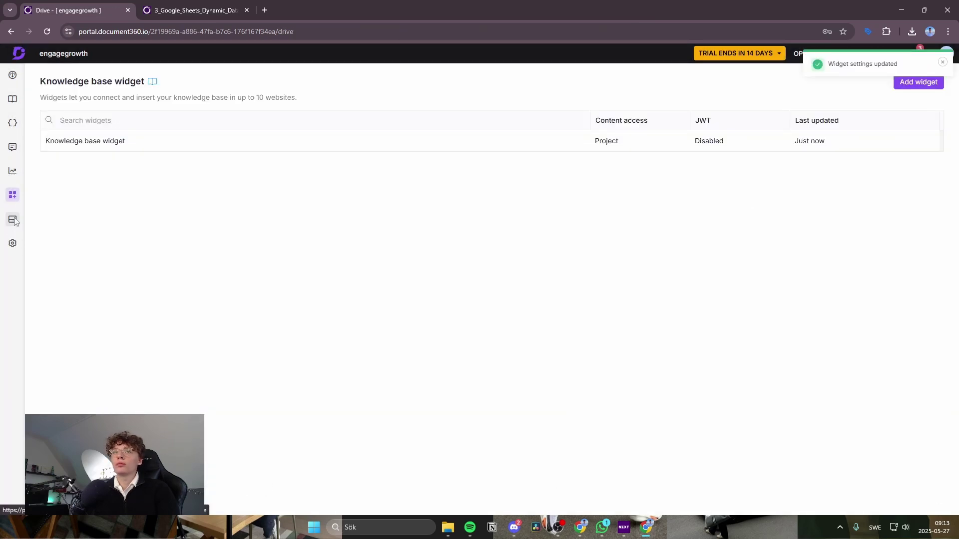
click(78, 82)
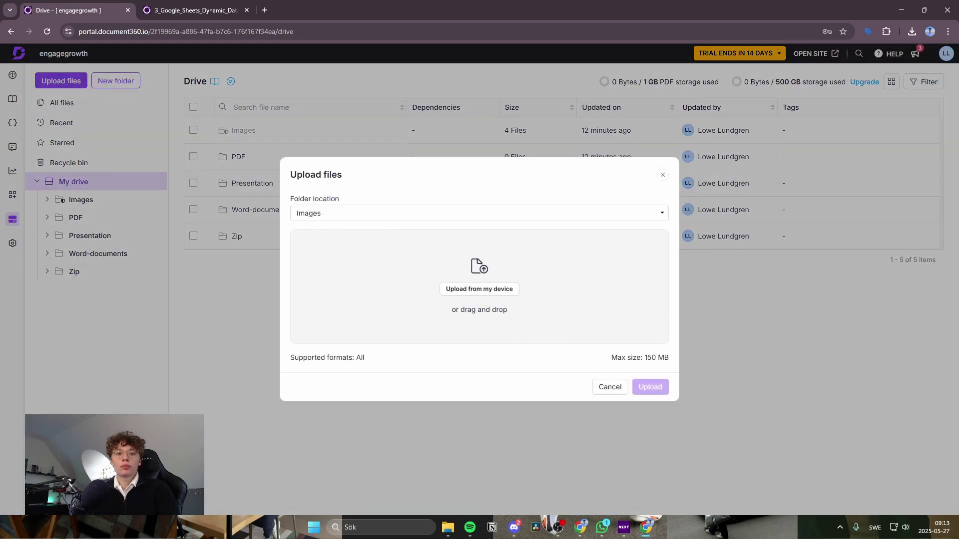
drag(958, 300, 502, 326)
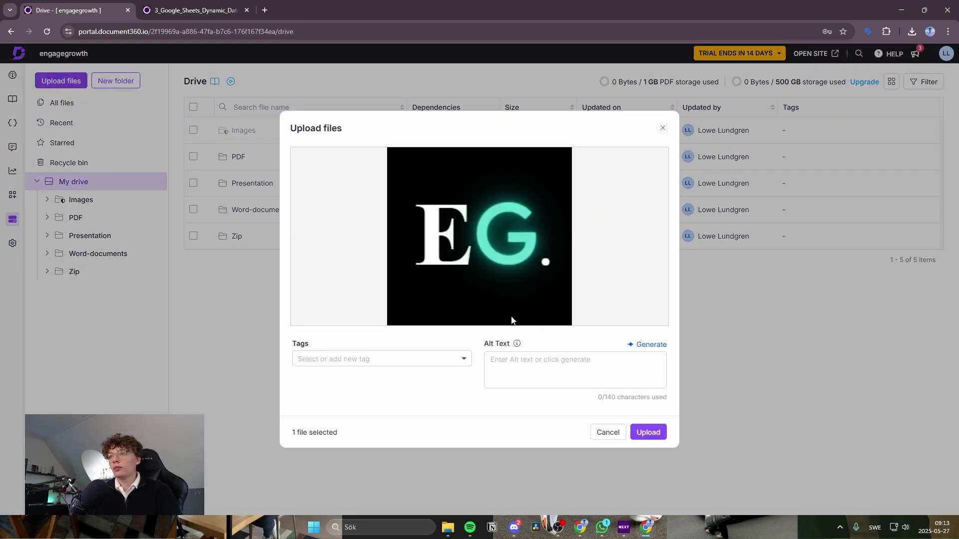
click(638, 435)
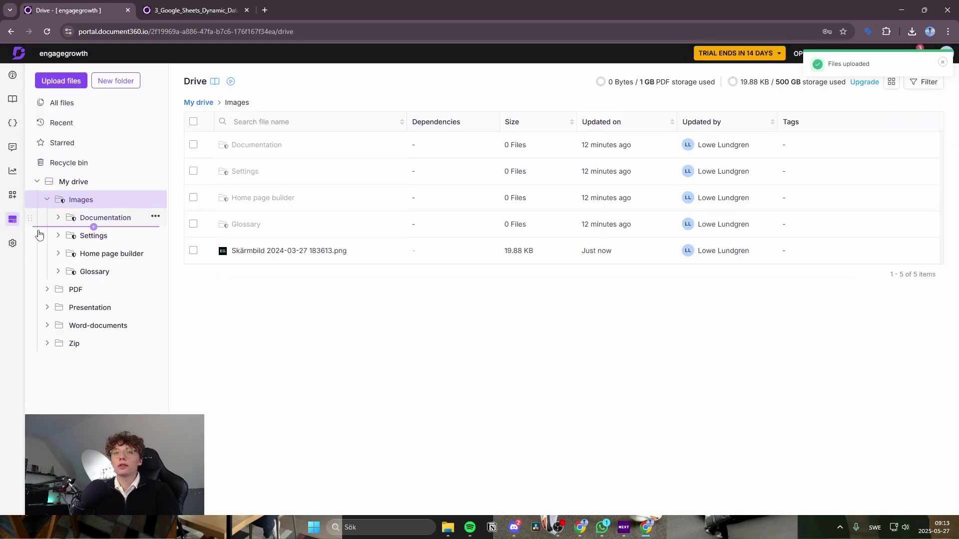
click(13, 195)
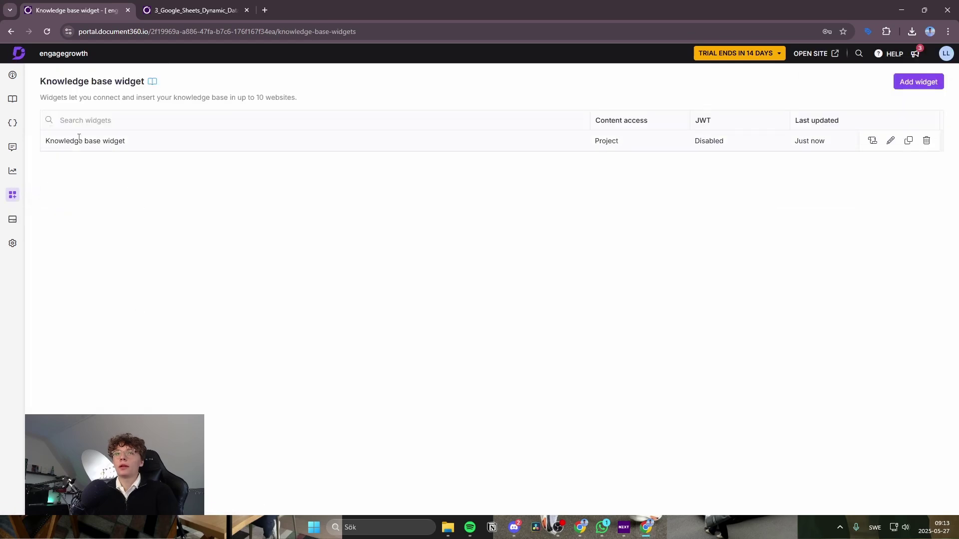
- Set the Knowledge base chatbot widget's launcher icon to the uploaded EG logo image
click(891, 142)
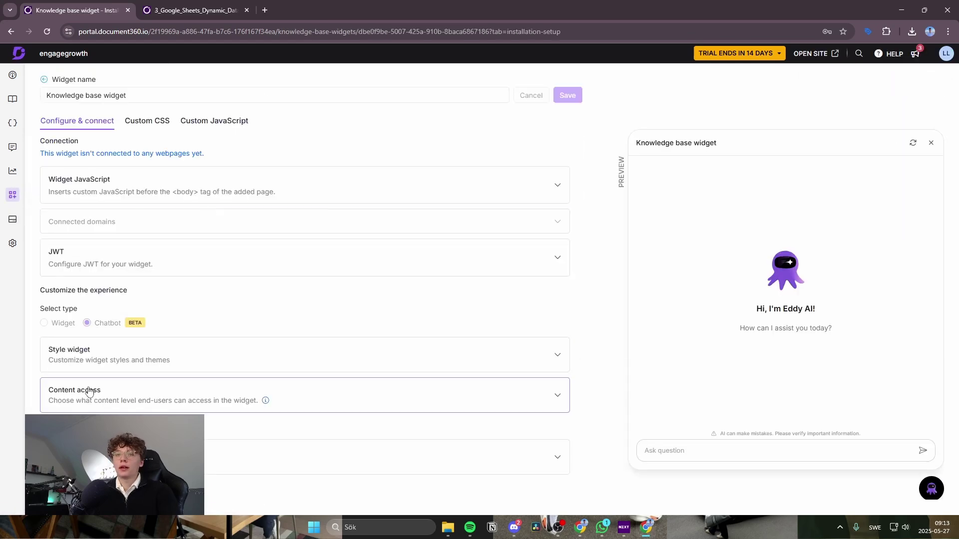
click(88, 370)
click(105, 413)
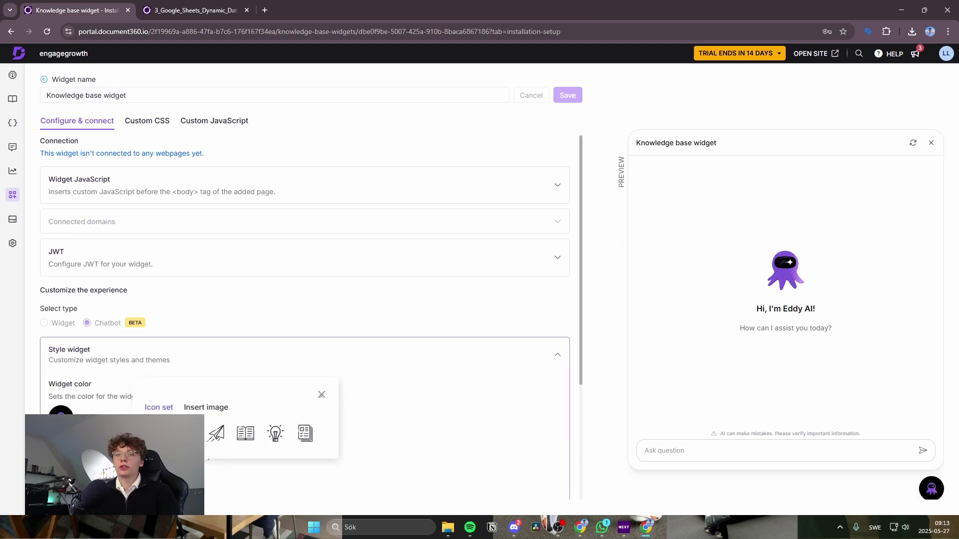
click(187, 410)
click(208, 460)
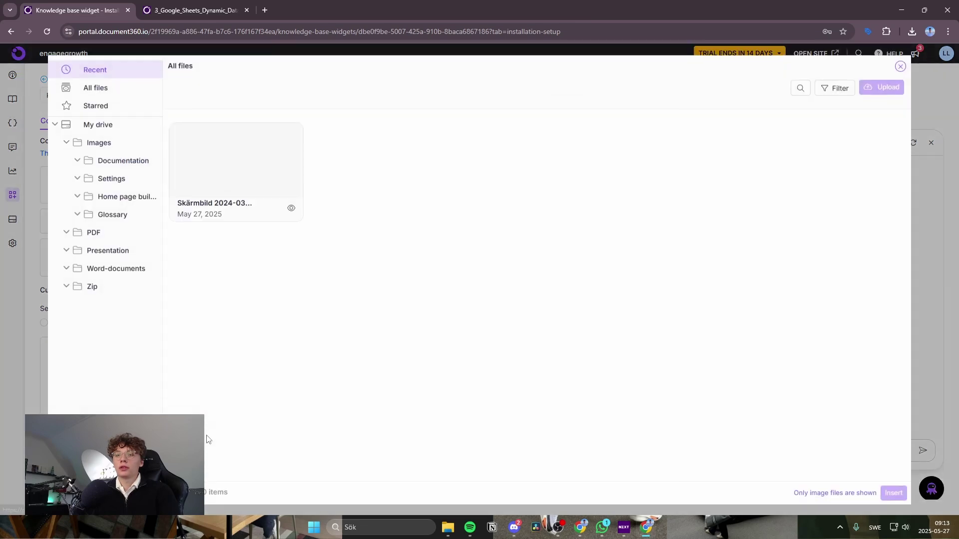
click(235, 186)
click(235, 185)
click(245, 151)
click(894, 494)
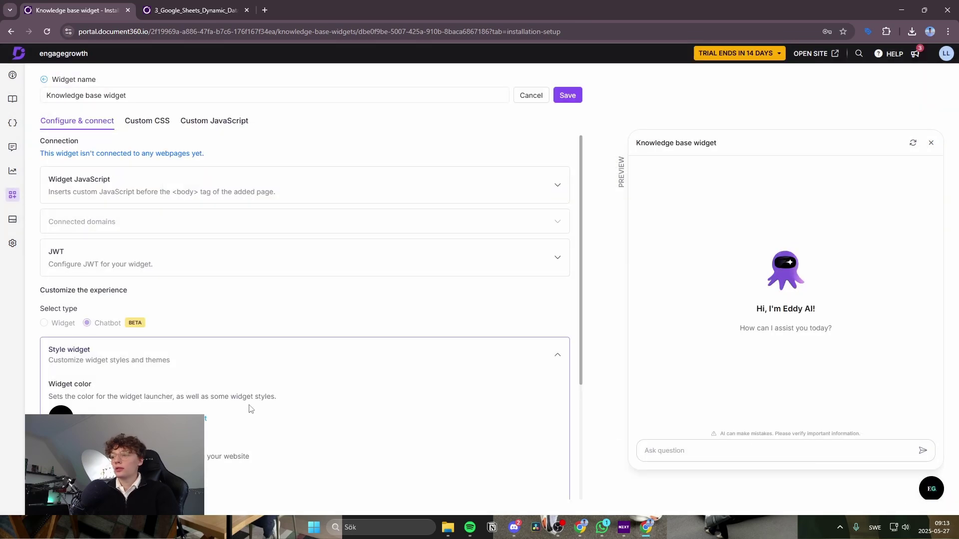
- Scroll through the widget settings and review its embed script code
scroll(252, 407, down, 3)
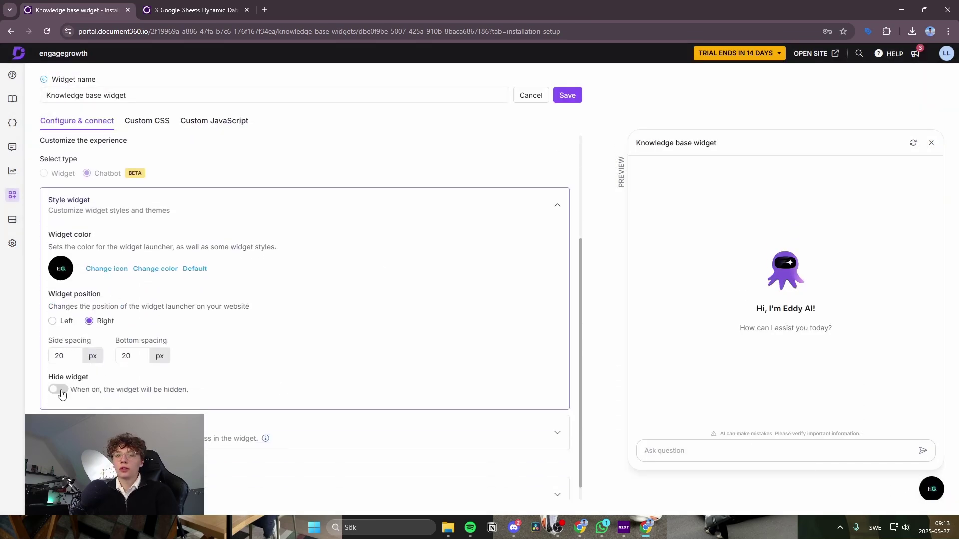
scroll(62, 394, down, 1)
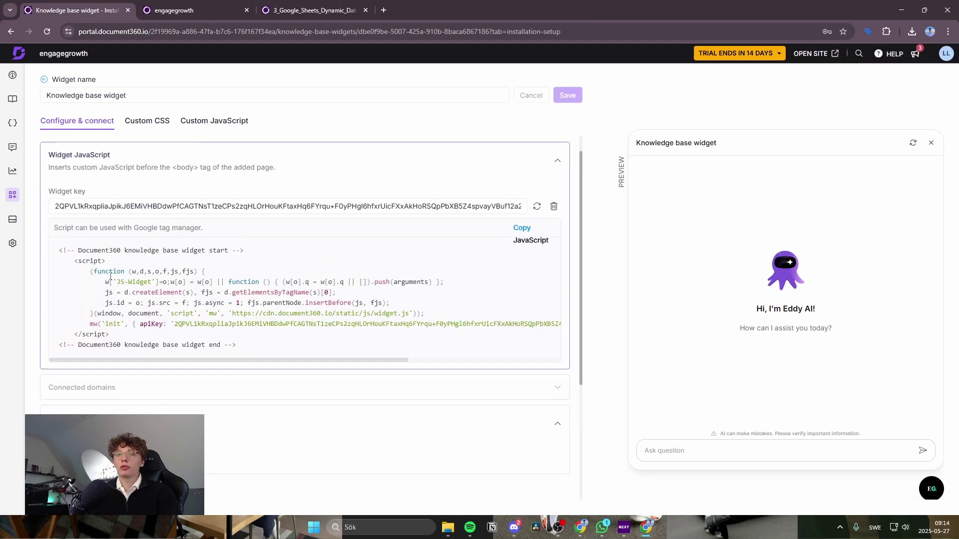
scroll(80, 247, up, 1)
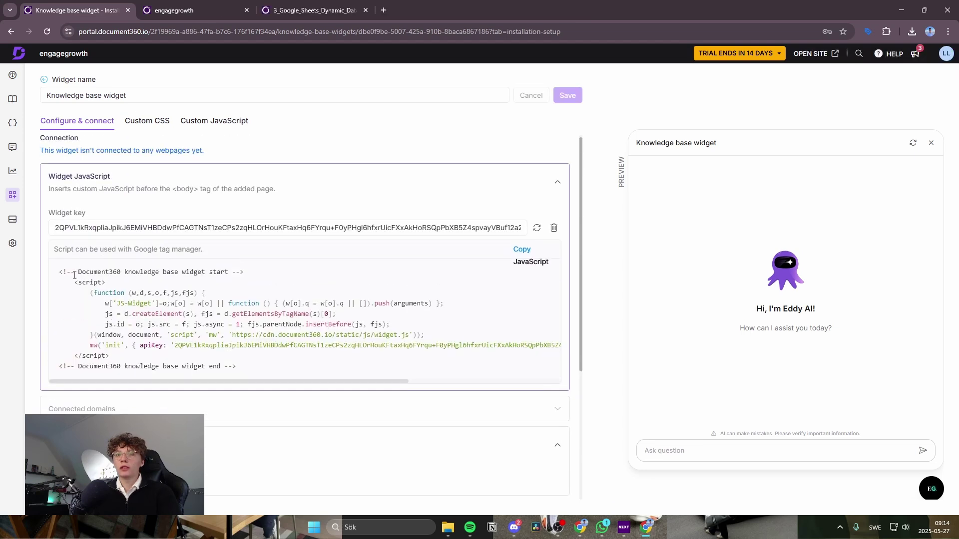
drag(54, 272, 102, 249)
click(97, 259)
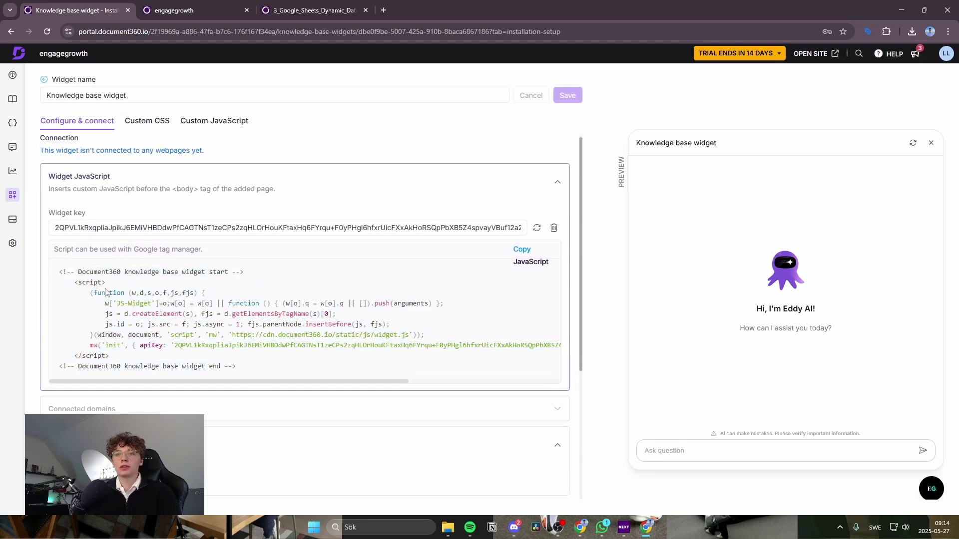
scroll(105, 285, down, 2)
- Go to the public site's landing page and open its Eddy AI search
click(273, 10)
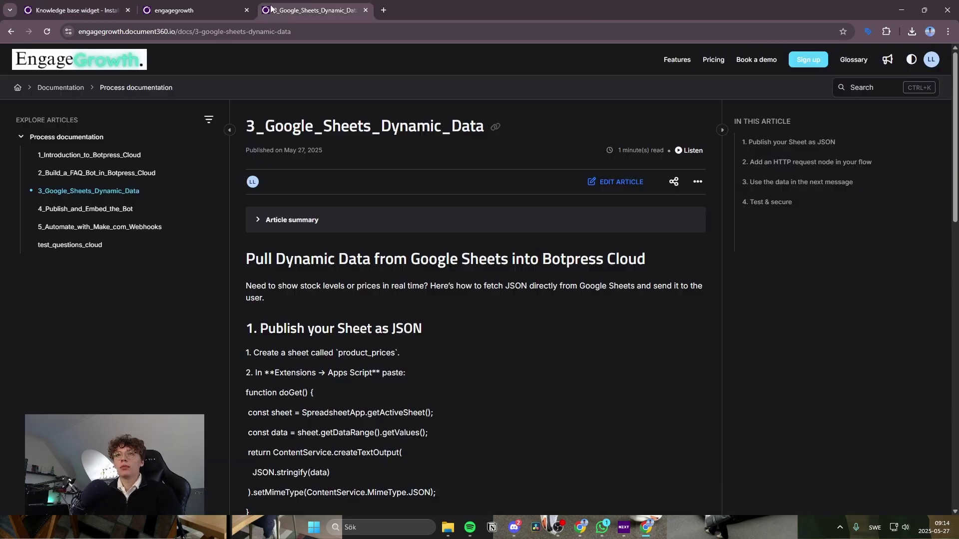
click(233, 6)
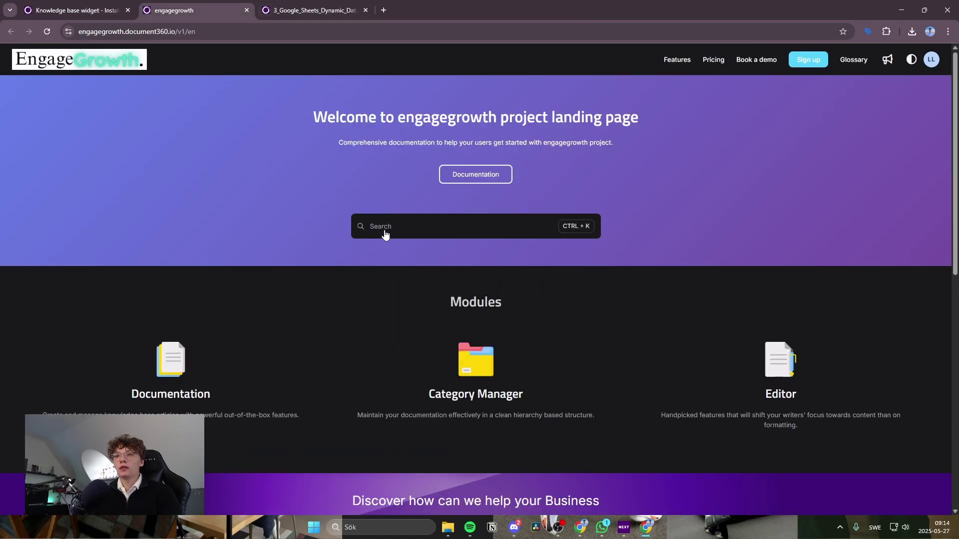
click(384, 228)
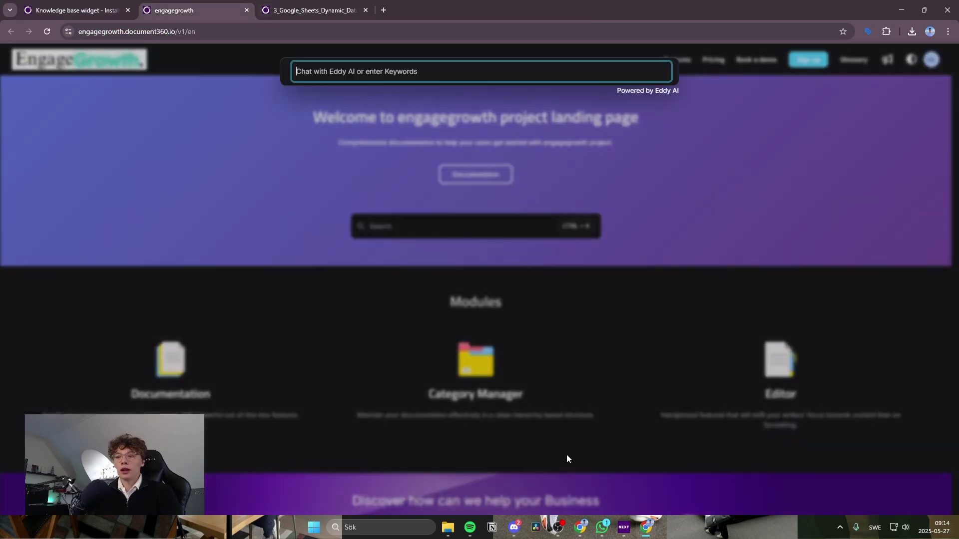
click(586, 531)
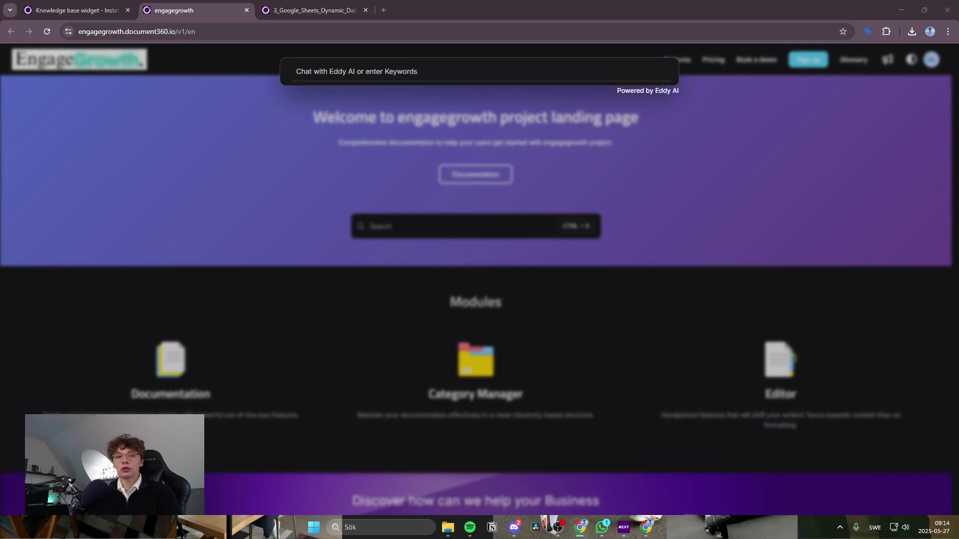
- Ask Eddy AI 'Where can i upload files to botpress?' and read the generated answer
click(304, 70)
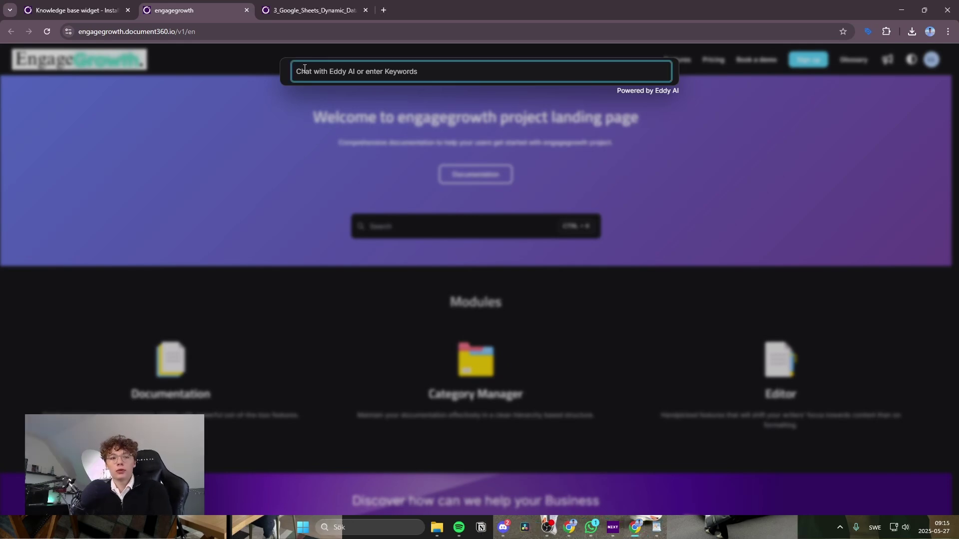
text(Wh)
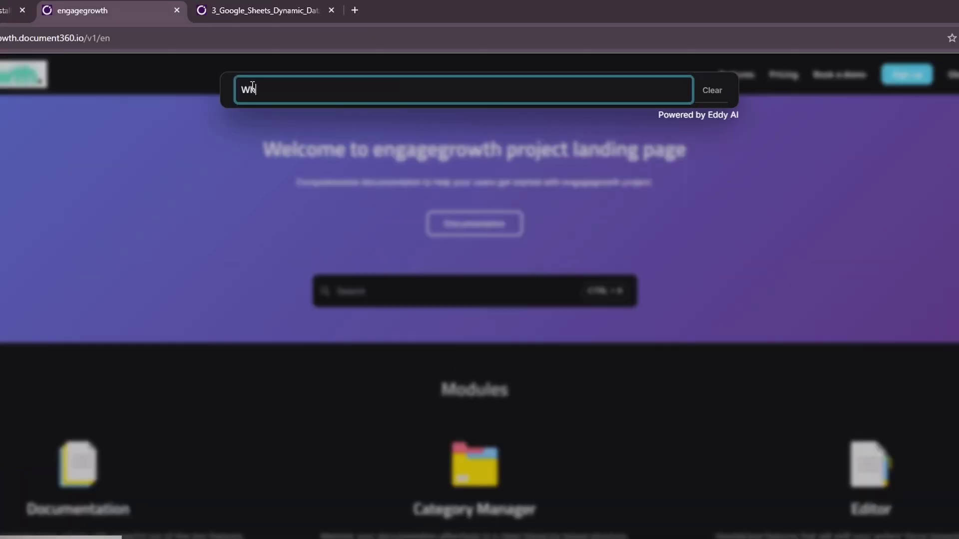
text(ere canmi upload files to botpress?)
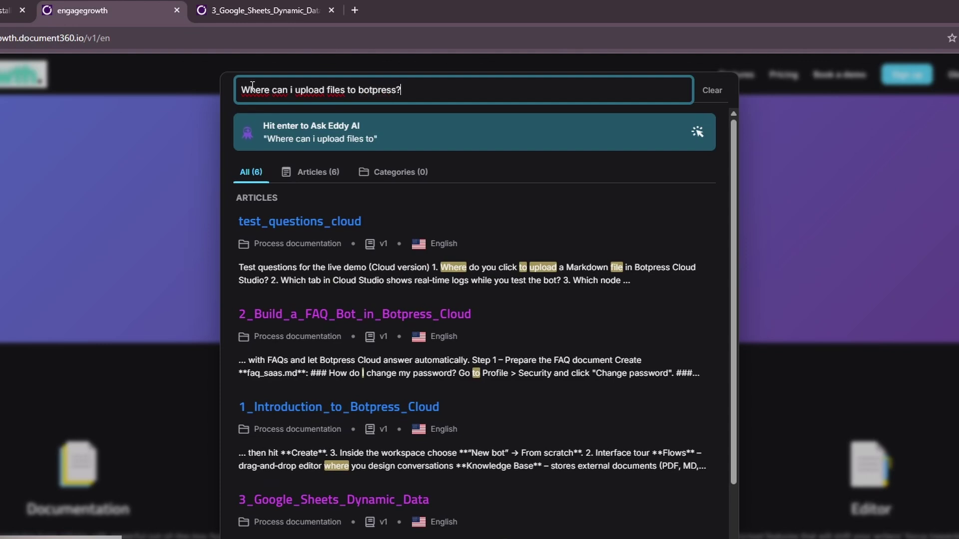
key(Return)
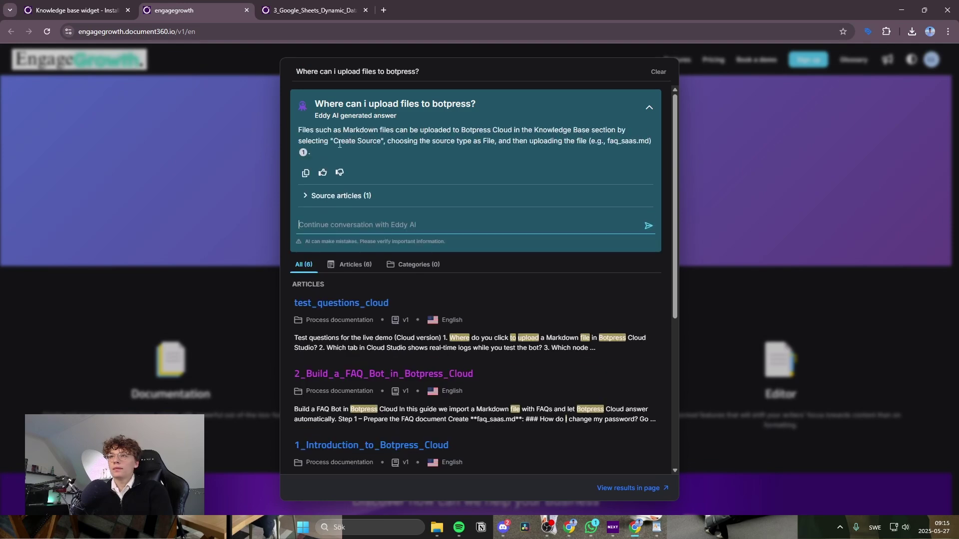
drag(298, 130, 626, 131)
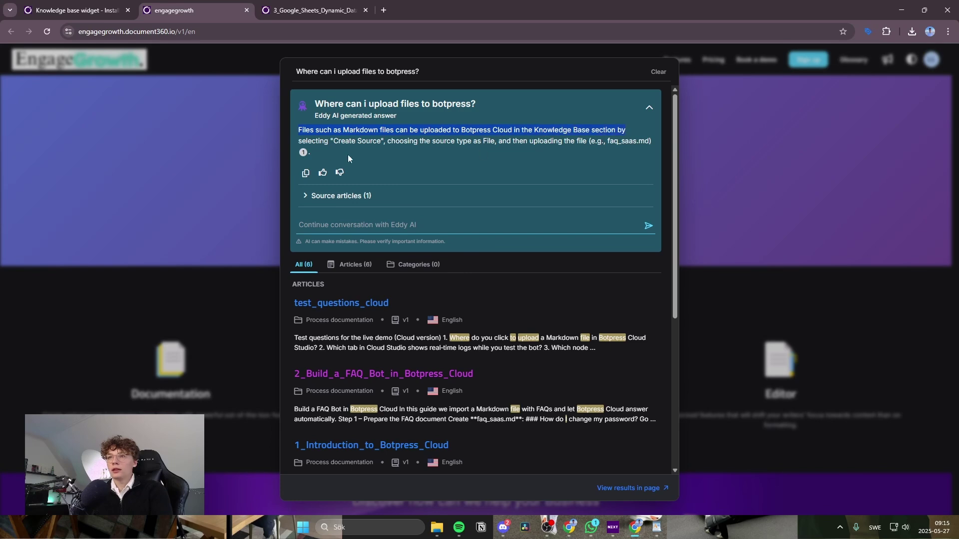
- Open the cited 2_Build_a_FAQ_Bot_in_Botpress_Cloud article and skim its content
click(305, 153)
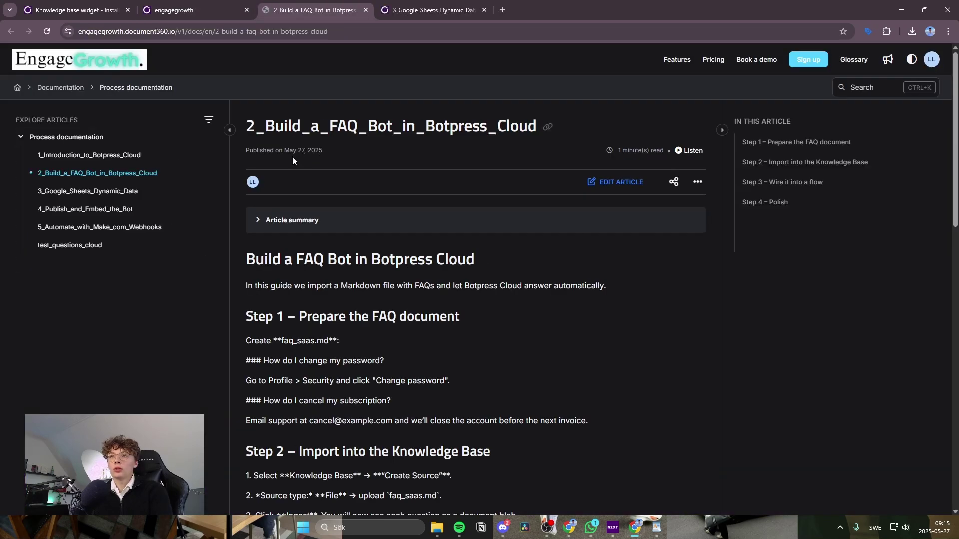
drag(247, 125, 560, 126)
click(254, 125)
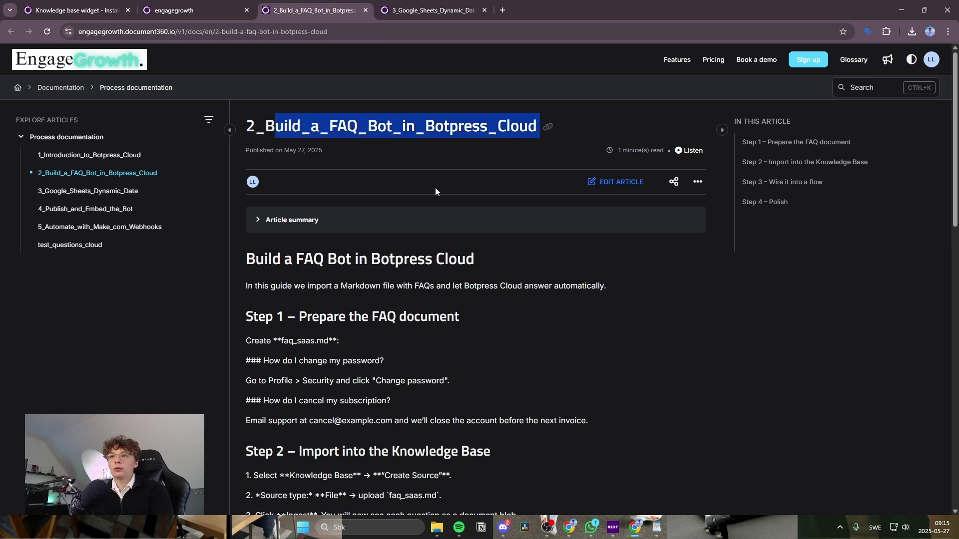
scroll(410, 210, down, 4)
scroll(410, 210, up, 2)
drag(253, 158, 377, 257)
scroll(377, 257, down, 13)
scroll(452, 264, up, 3)
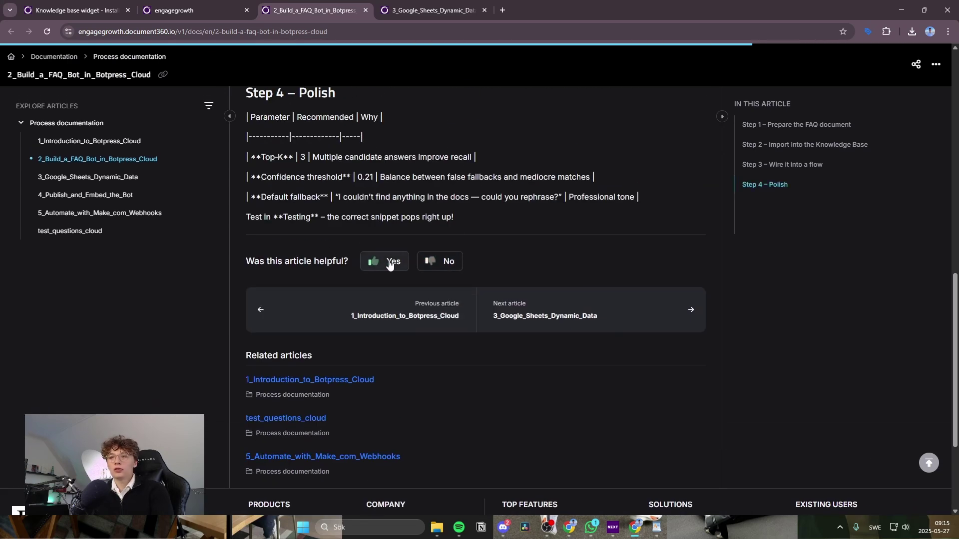
- Vote the article helpful and submit the feedback 'Answered my question'
click(393, 262)
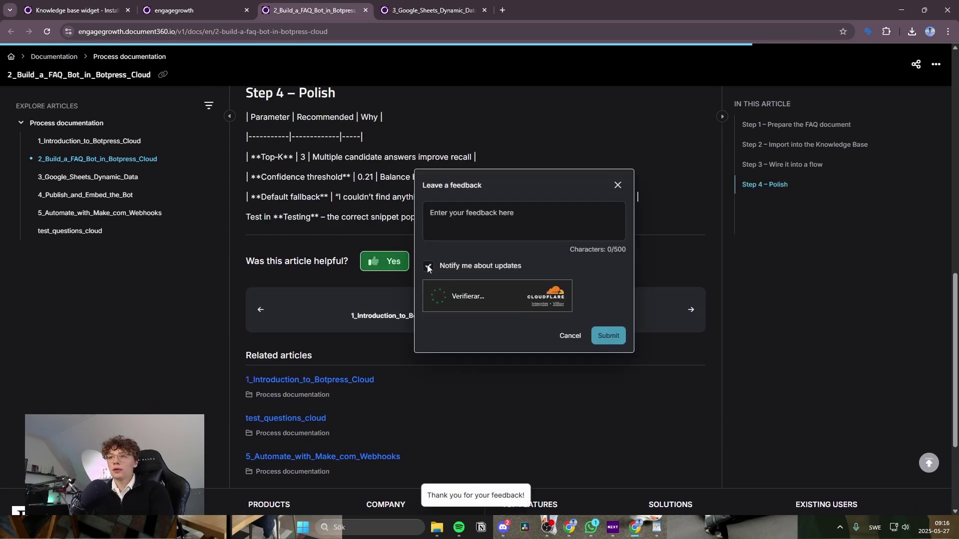
click(428, 267)
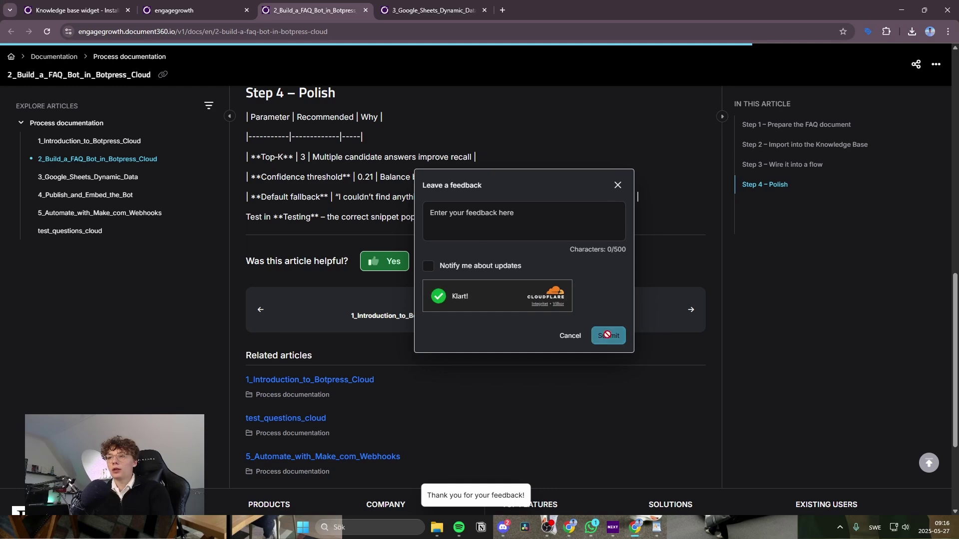
click(428, 265)
click(519, 224)
click(609, 336)
click(514, 220)
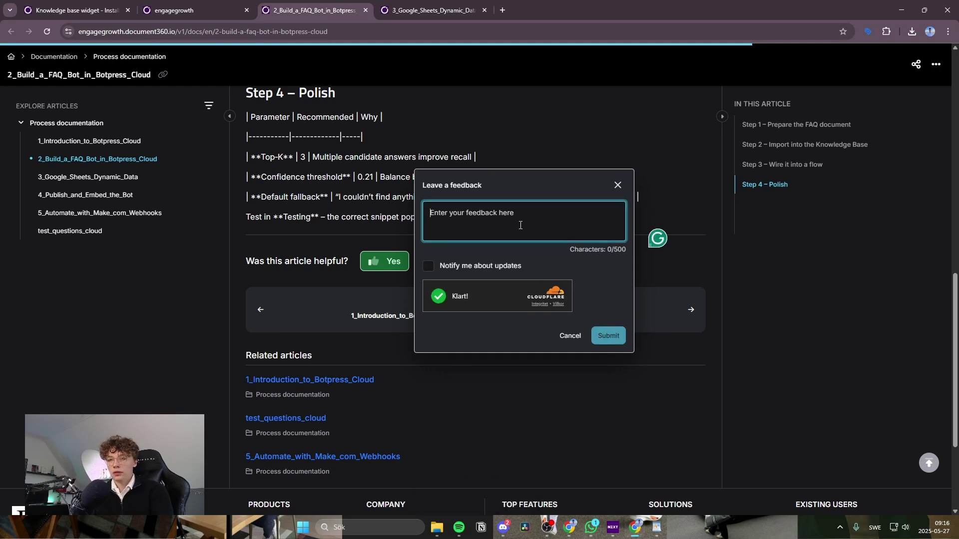
text(Answe)
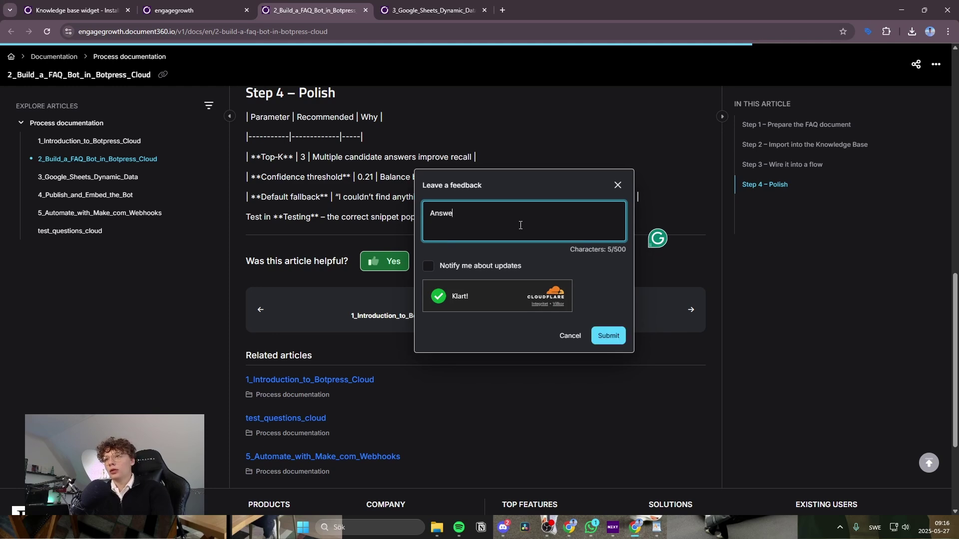
text(red my question)
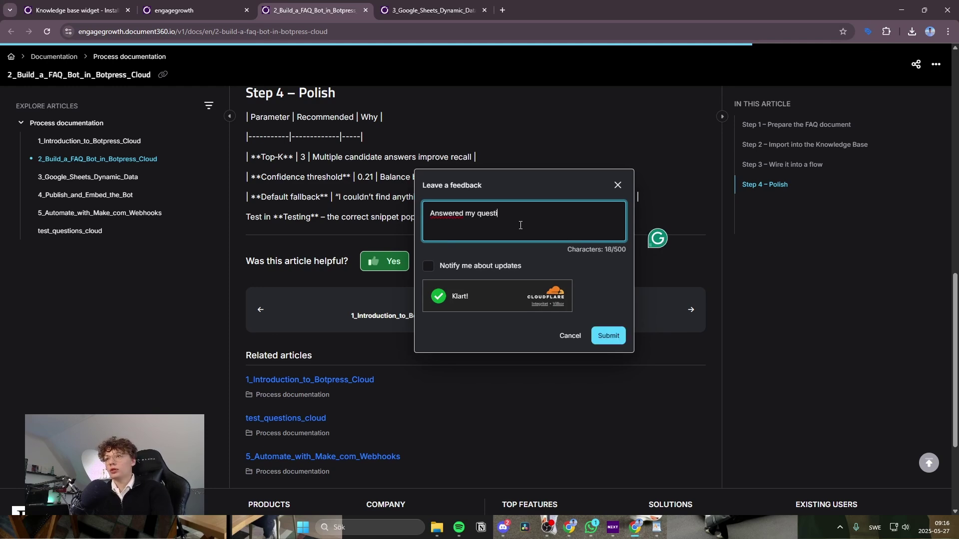
click(608, 335)
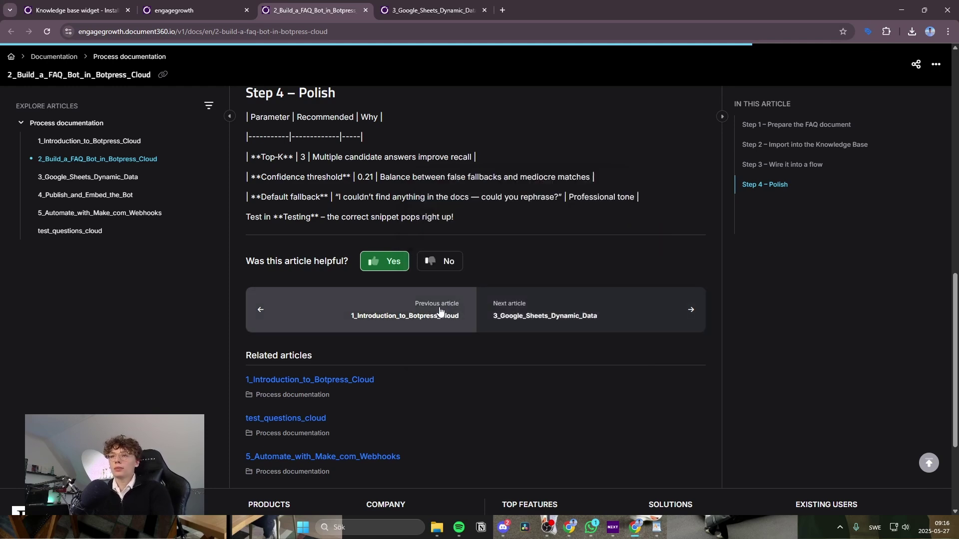
scroll(415, 251, up, 15)
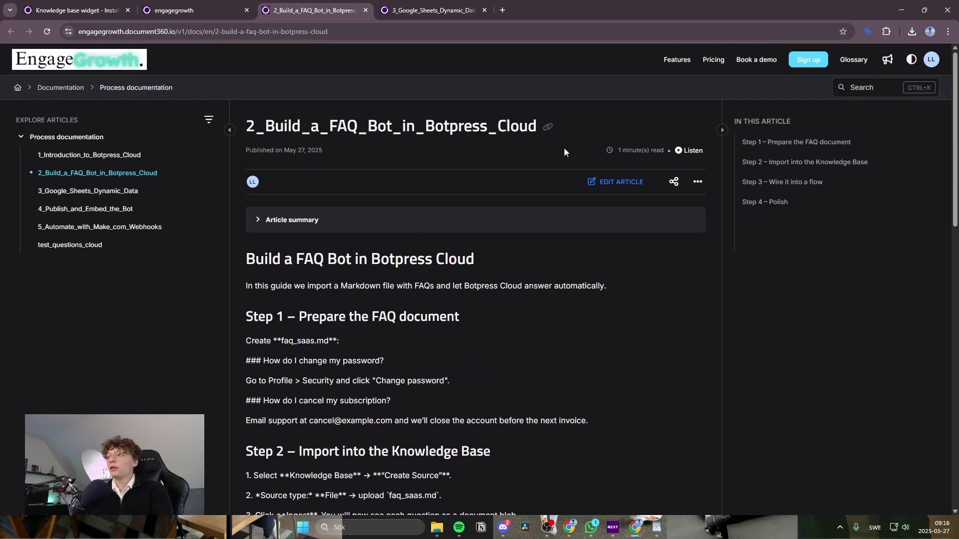
- Return to the knowledge base tab and collapse the previous AI answer
click(199, 10)
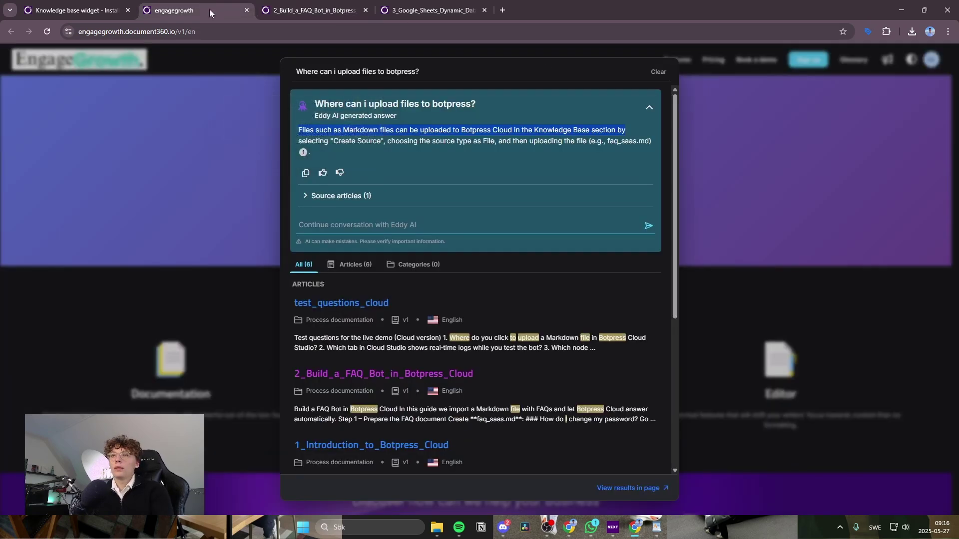
scroll(447, 193, down, 1)
scroll(484, 178, up, 1)
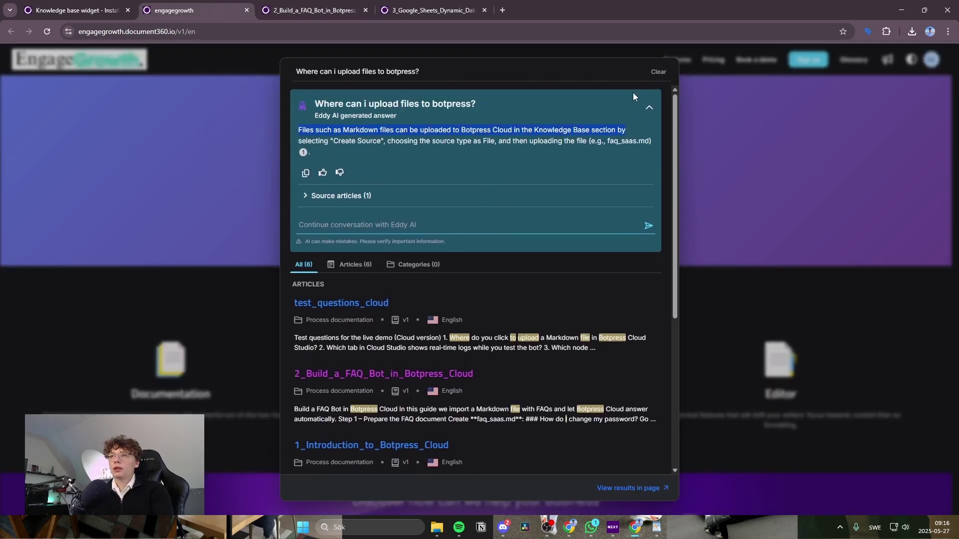
click(650, 107)
- Ask Eddy AI which Cloud Studio tab shows logs, review the Testing tab answer, then go back to search
click(411, 140)
text(W)
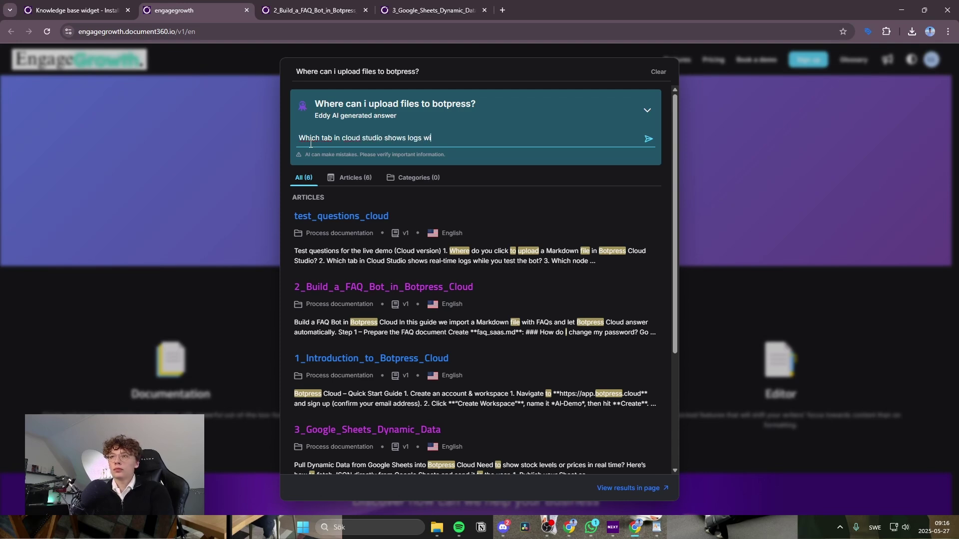
key(Return)
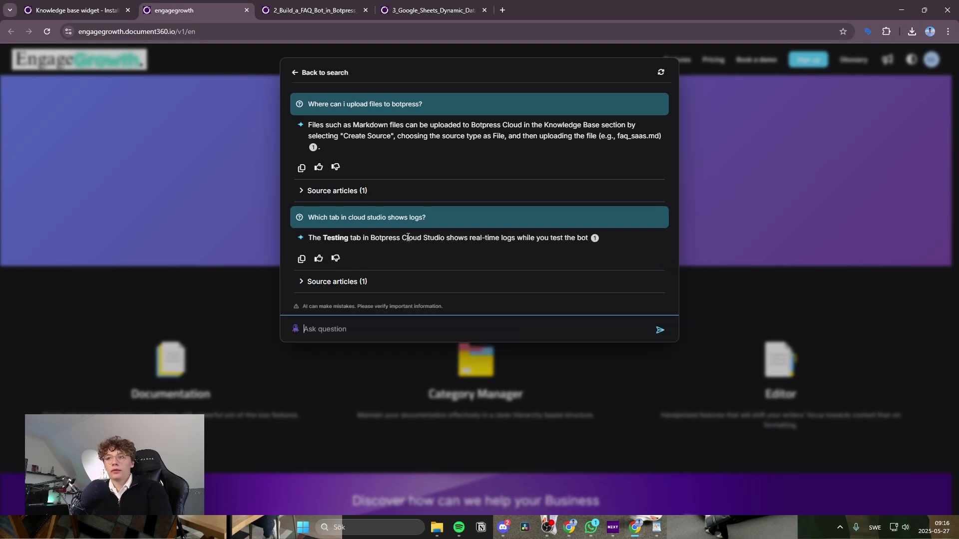
drag(319, 235, 591, 240)
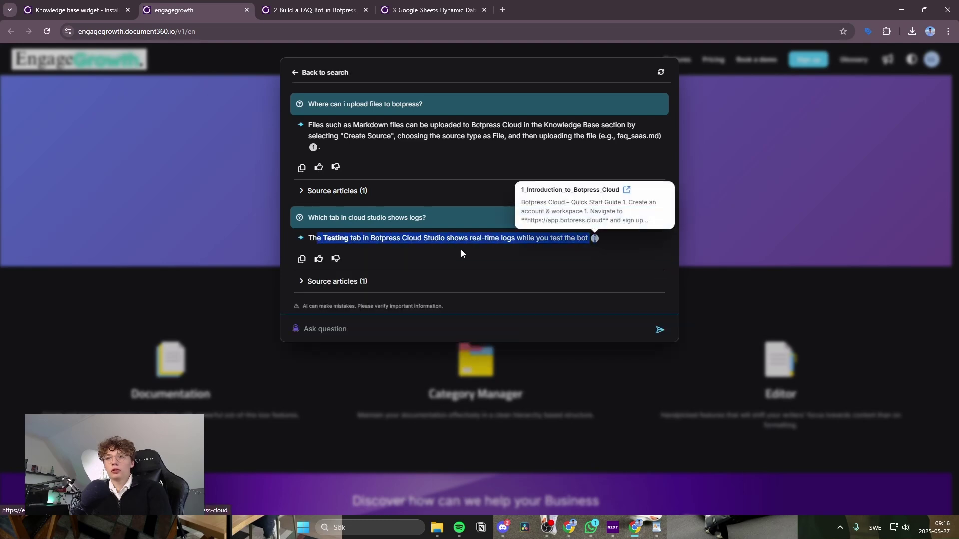
click(336, 282)
click(336, 282)
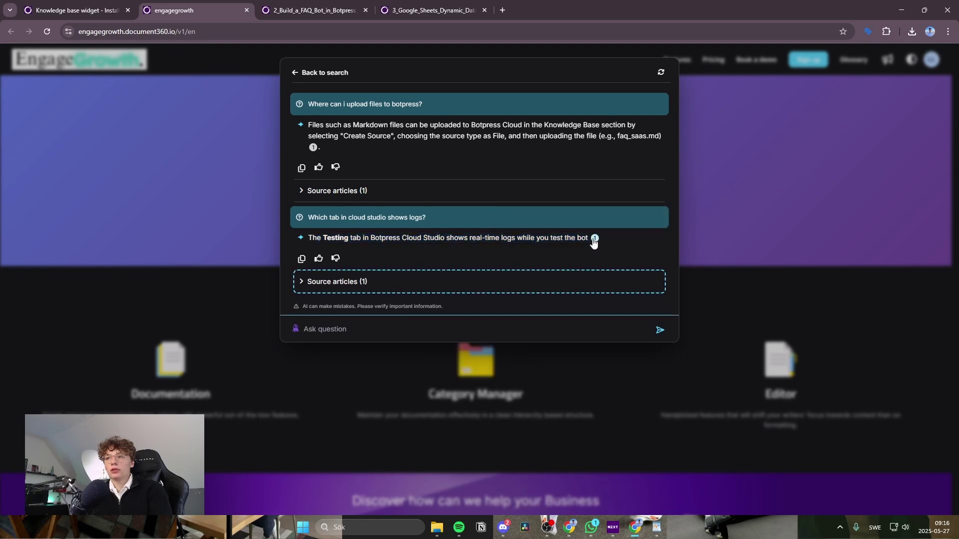
mouse_move(593, 241)
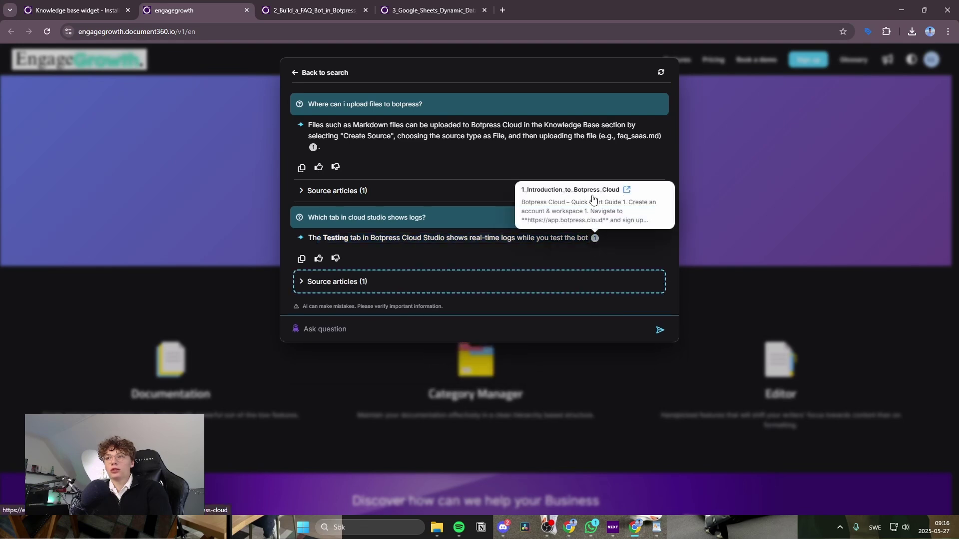
click(302, 72)
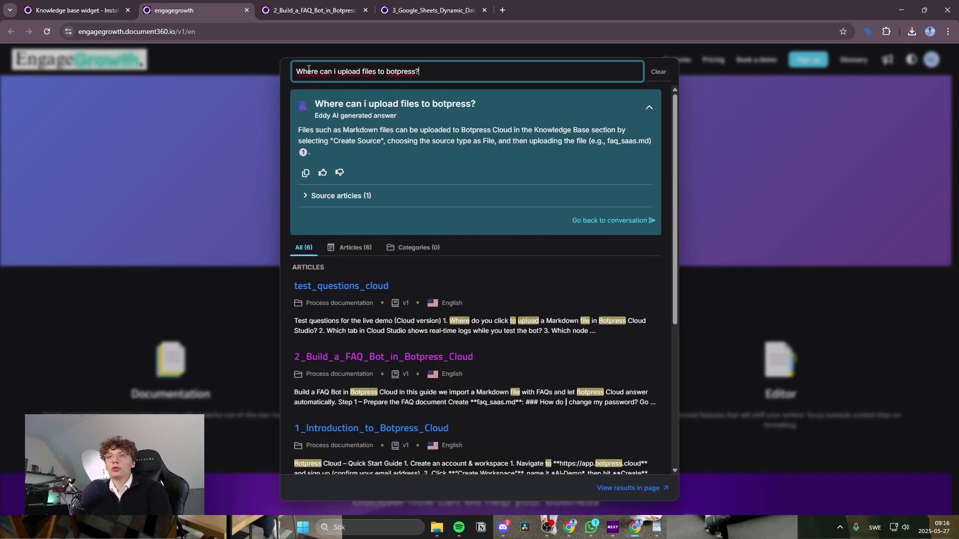
- Replace the search query with a question about where to embed the widget code
drag(442, 69, 312, 70)
key(BackSpace)
text(Whic)
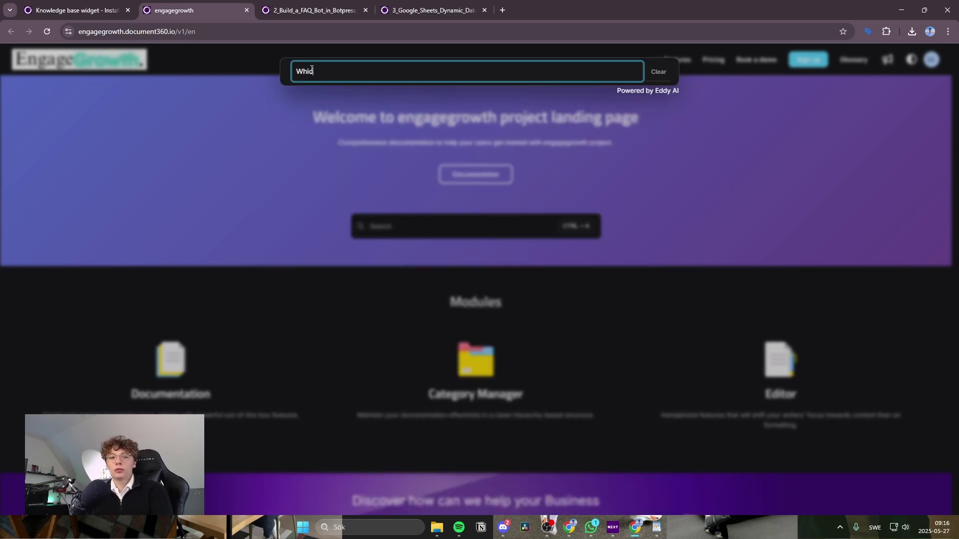
text(he)
key(ctrl+a)
key(BackSpace)
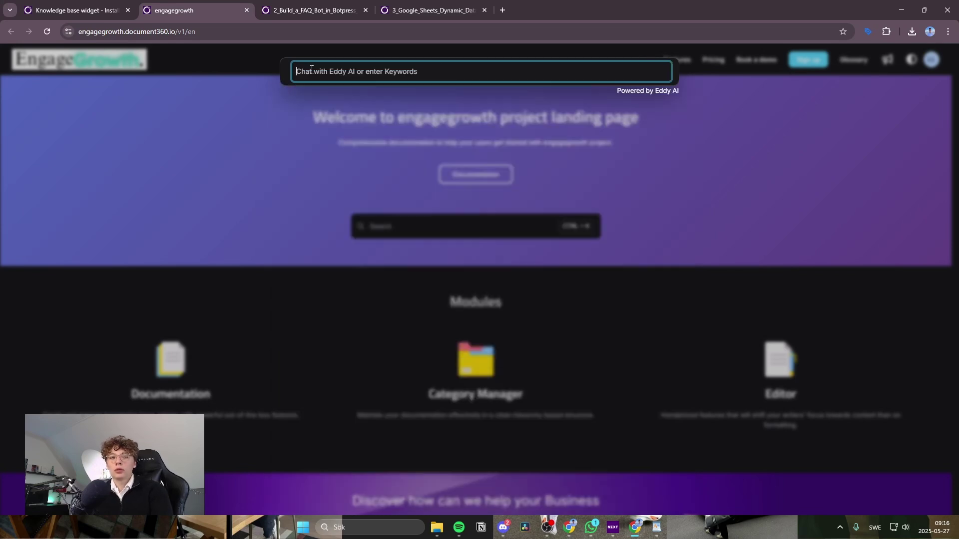
text(Wh)
key(BackSpace)
text(ere do i emb)
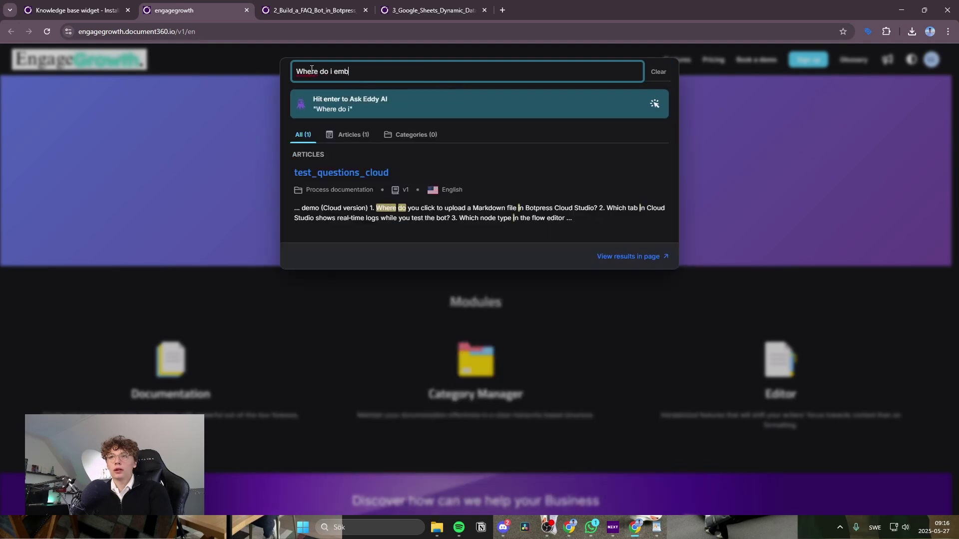
text(ed wide)
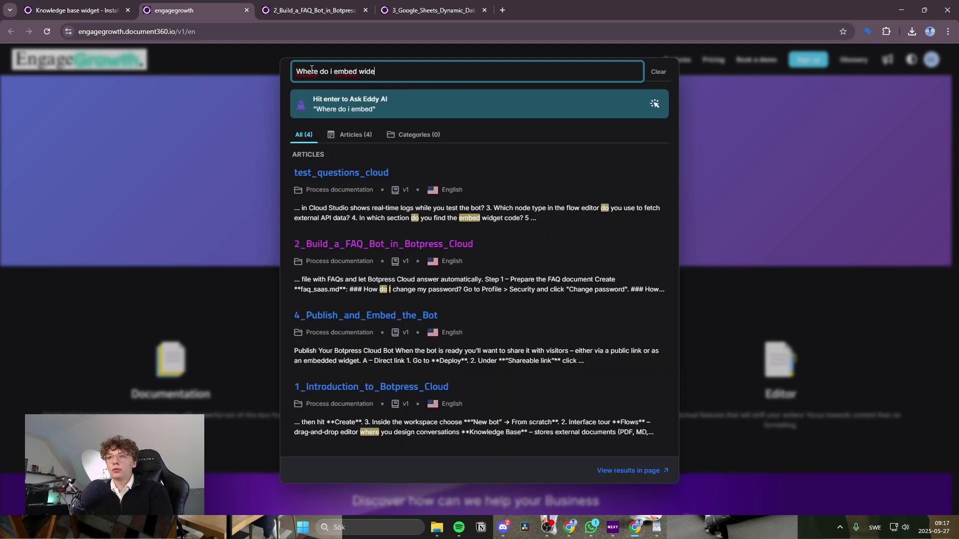
text(idh)
text(et code)
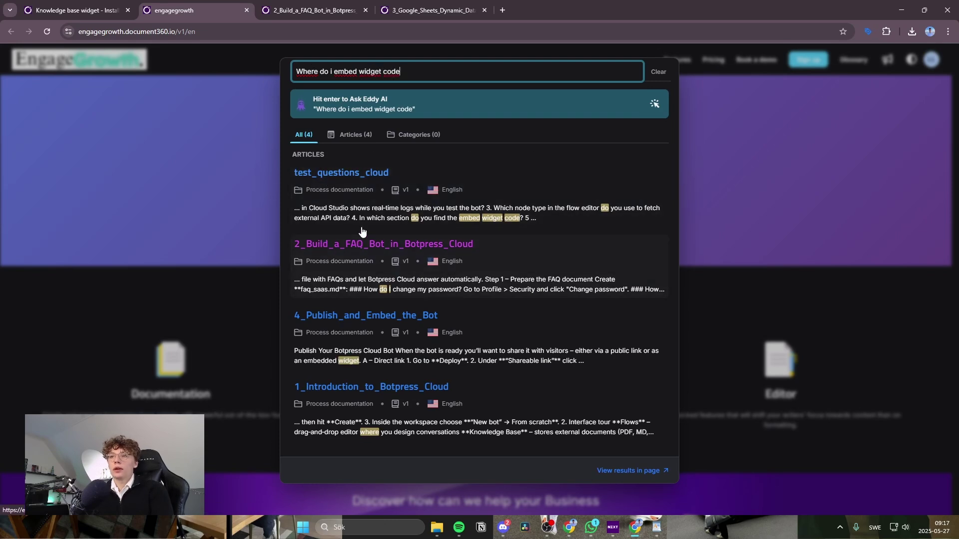
drag(302, 243, 324, 254)
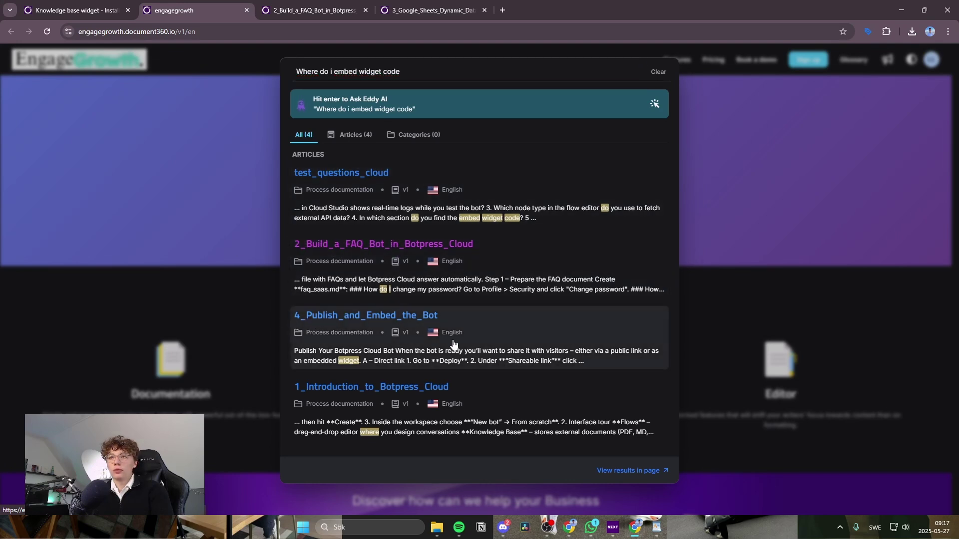
- Open the 4_Publish_and_Embed_the_Bot result and read down through its publishing steps
click(354, 322)
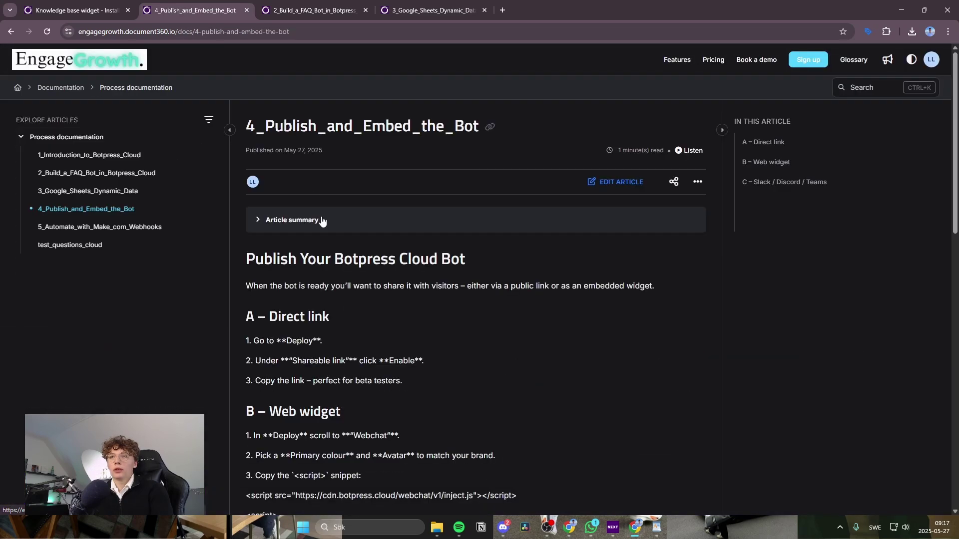
drag(265, 125, 473, 126)
click(451, 140)
scroll(277, 196, down, 2)
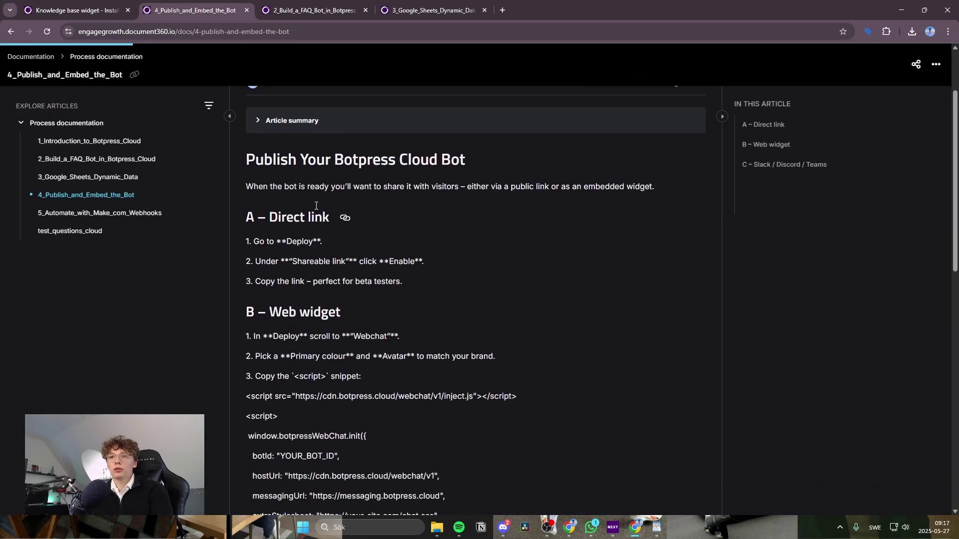
drag(278, 199, 452, 395)
scroll(428, 347, down, 3)
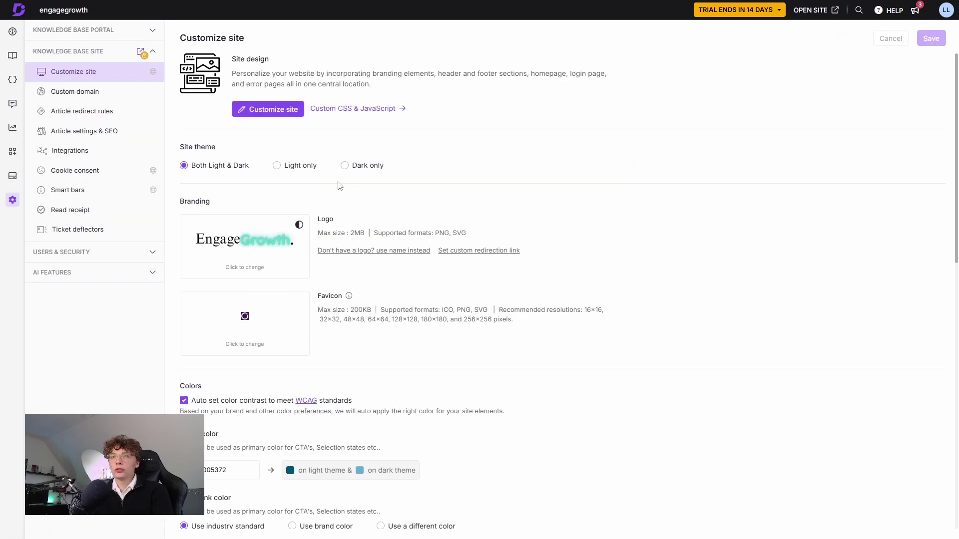
- Set the site theme to Light only with brand colour #5ac4ec
click(277, 172)
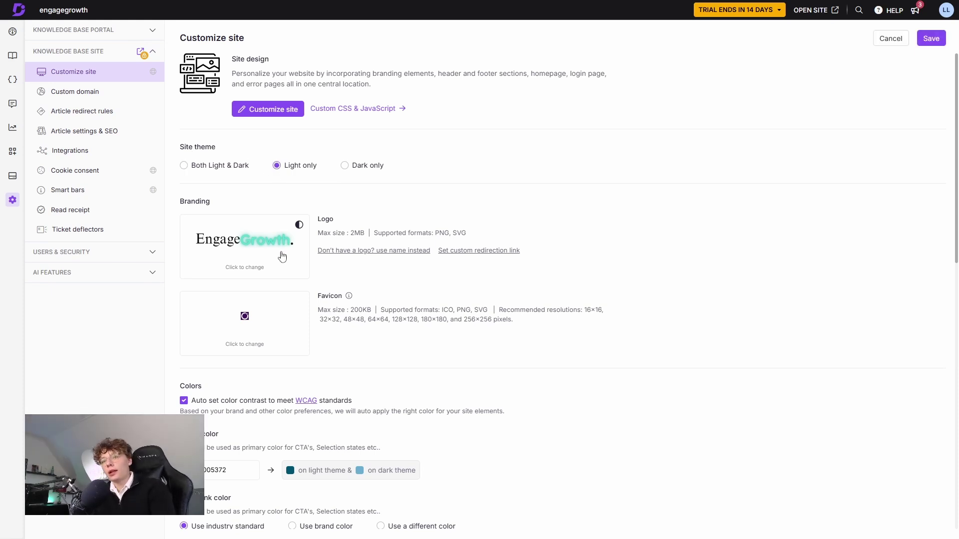
scroll(376, 304, down, 2)
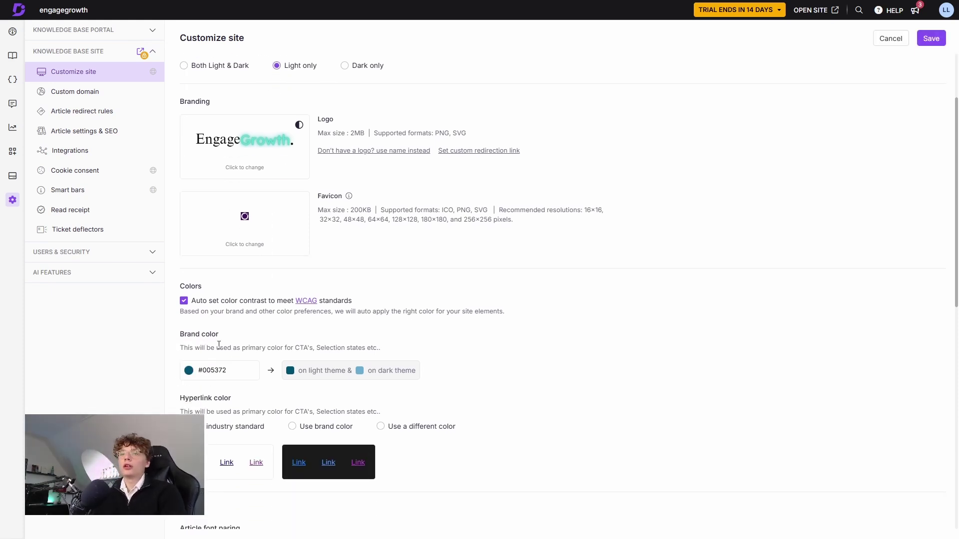
click(193, 375)
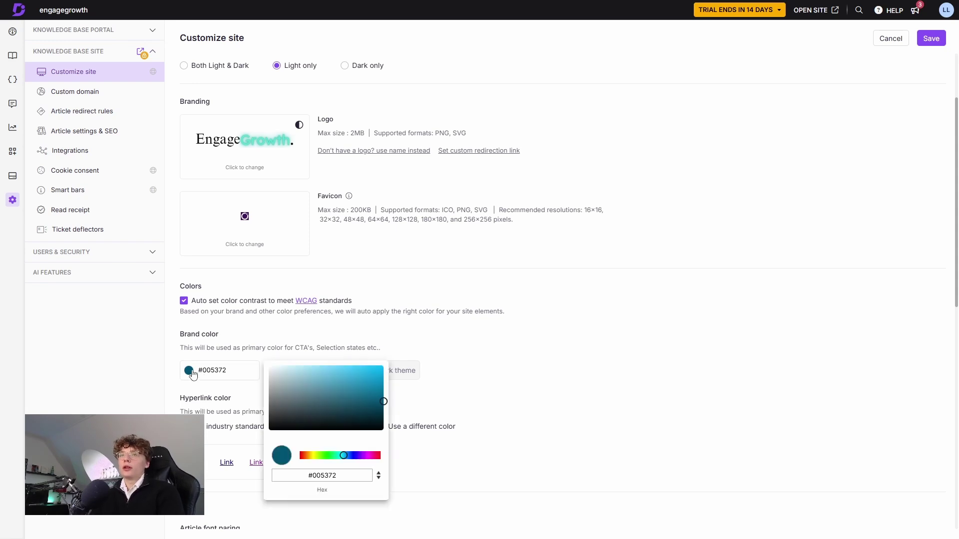
click(333, 373)
drag(333, 373, 340, 370)
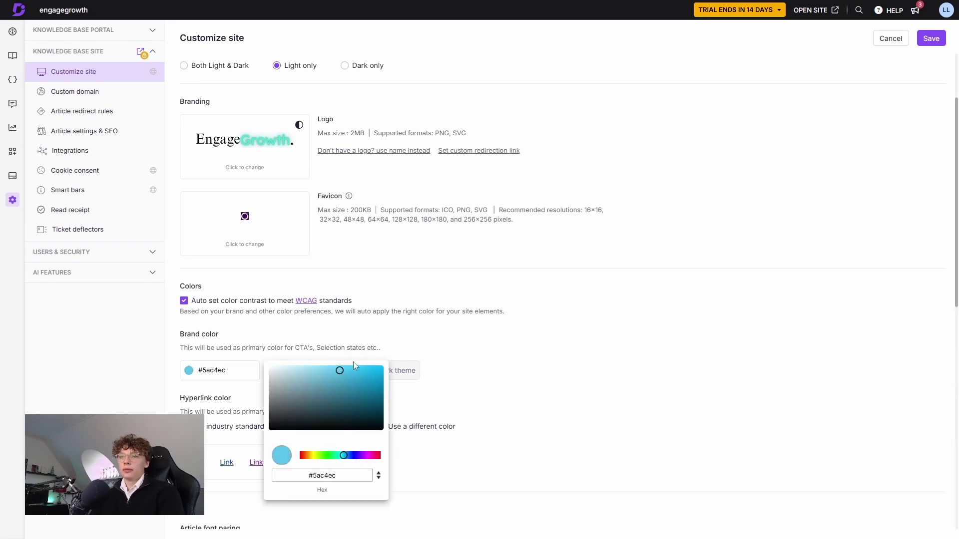
click(451, 349)
- Use the brand colour for links, choose the Ubuntu + Open Sans fonts, and save the design
scroll(280, 382, down, 1)
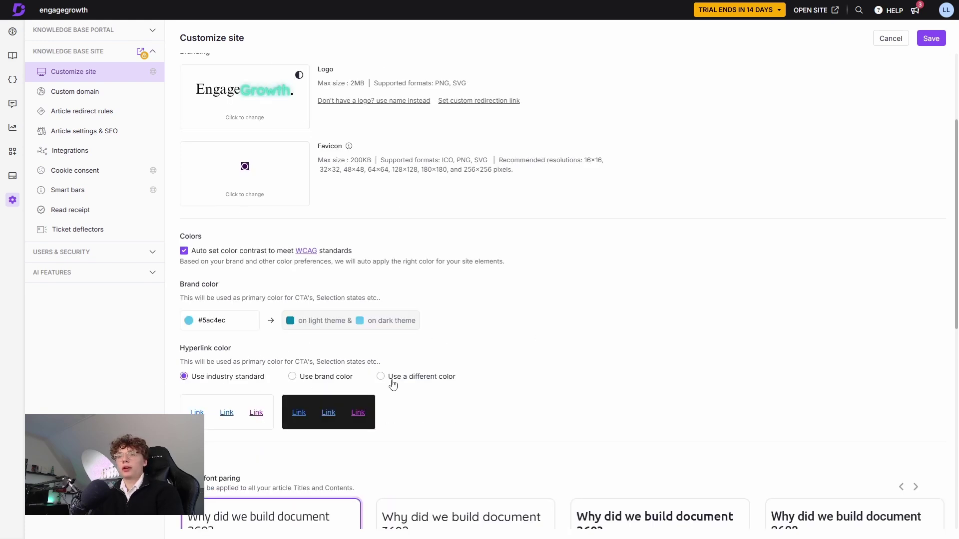
click(292, 377)
scroll(298, 367, down, 2)
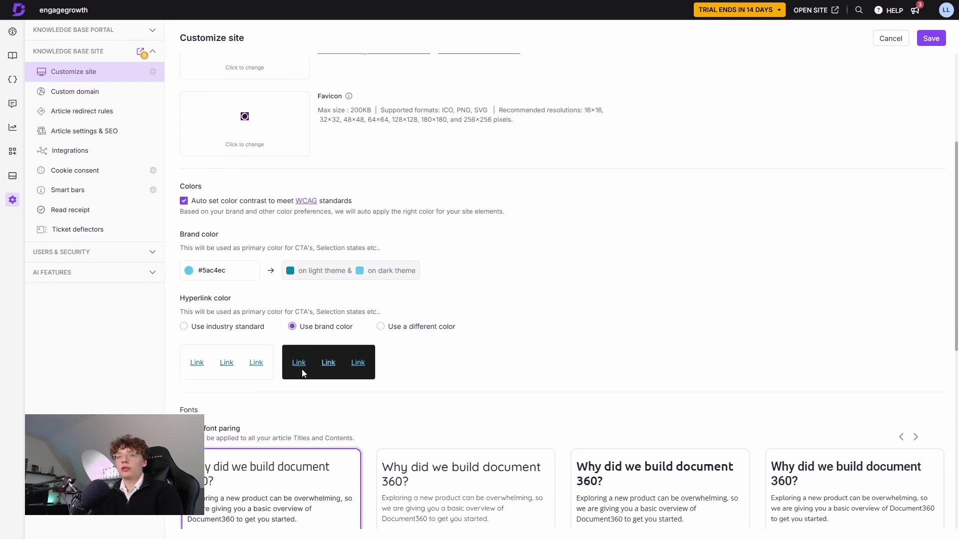
scroll(293, 363, down, 1)
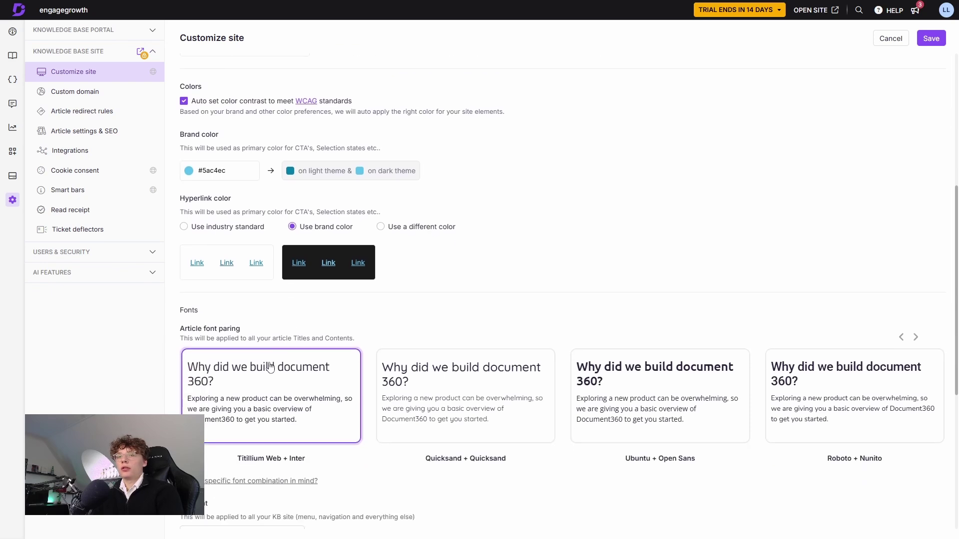
scroll(368, 367, down, 1)
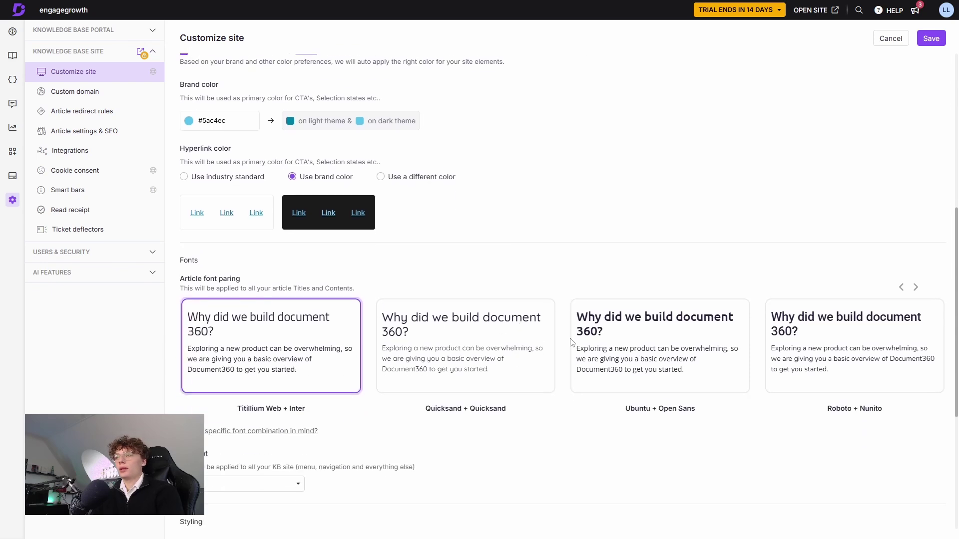
click(611, 338)
scroll(524, 340, down, 2)
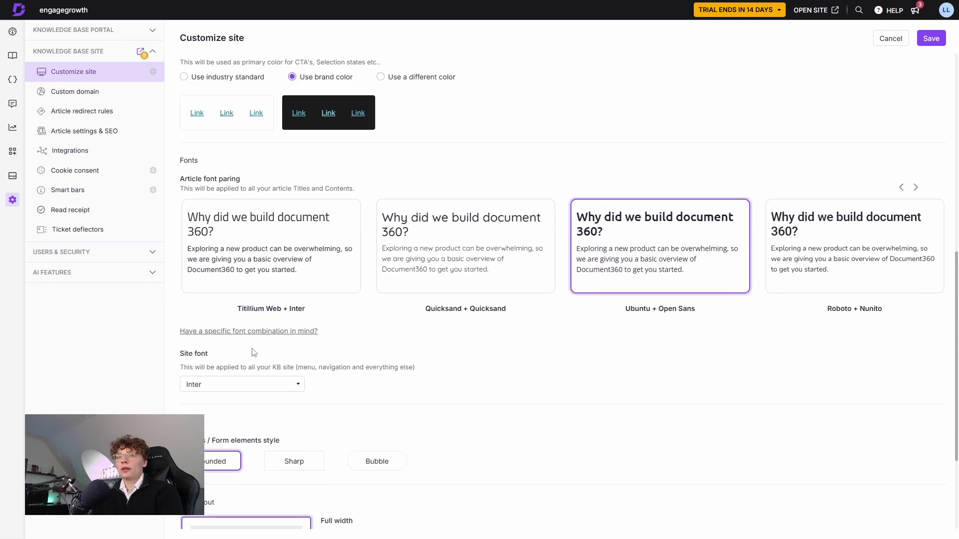
scroll(300, 333, down, 1)
scroll(248, 339, down, 2)
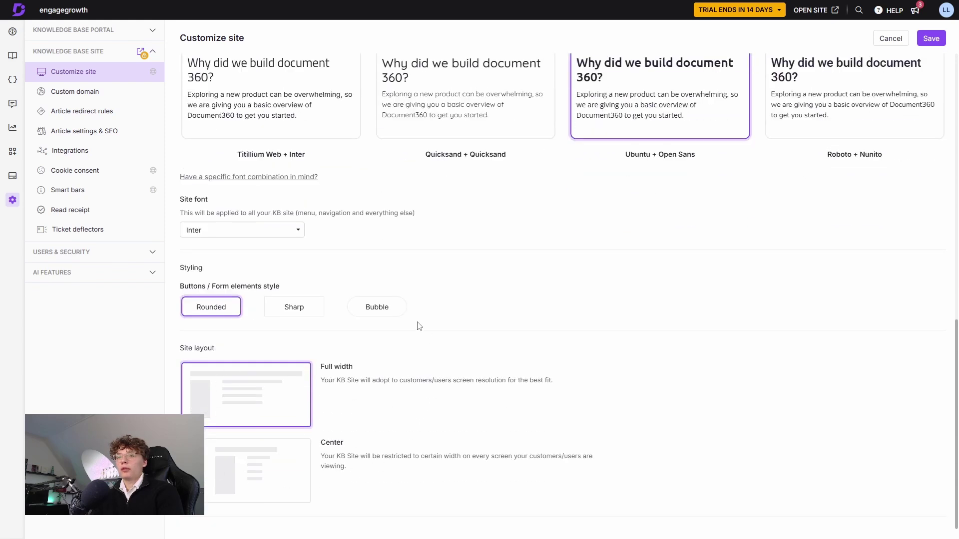
click(930, 39)
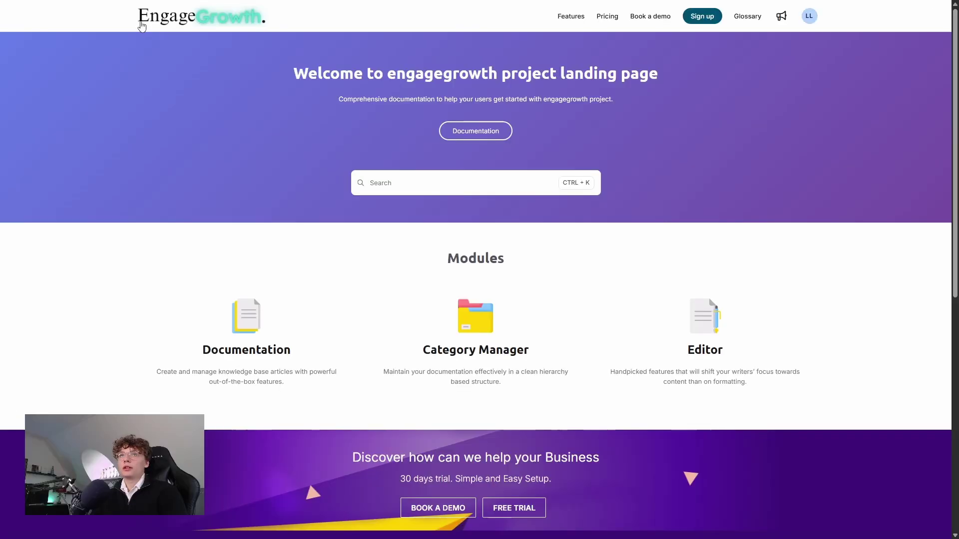
scroll(322, 106, down, 1)
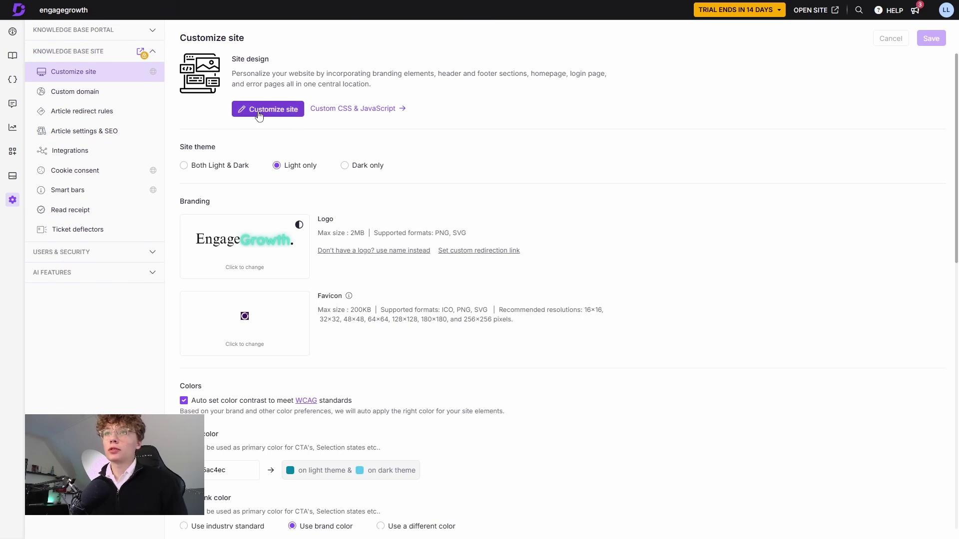
click(258, 112)
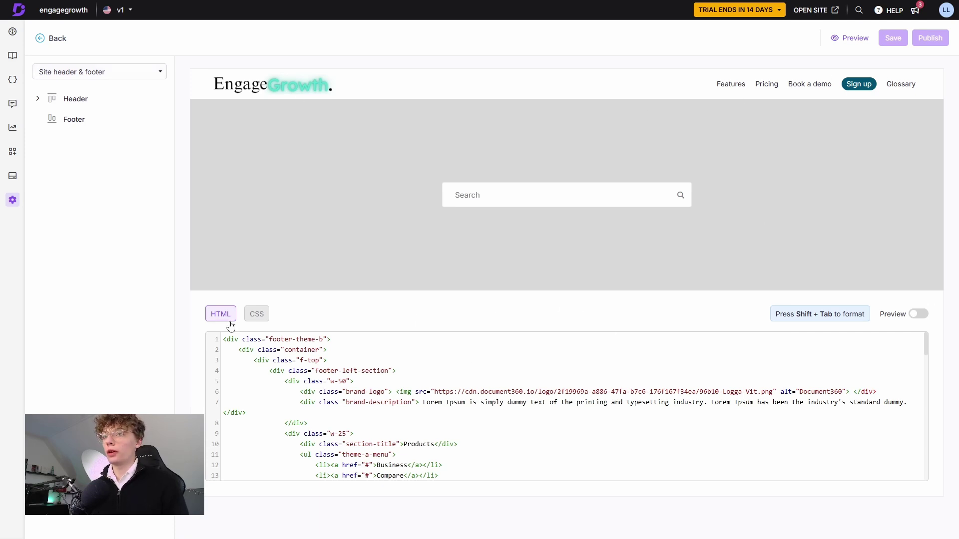
- Preview the footer HTML, then switch the site editor from header & footer to the Home page
click(924, 315)
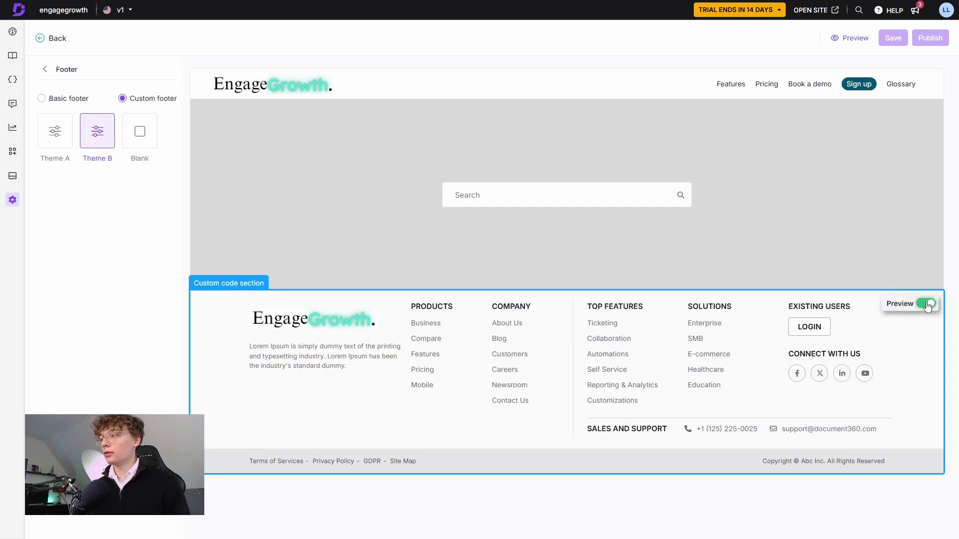
click(926, 304)
scroll(460, 460, down, 5)
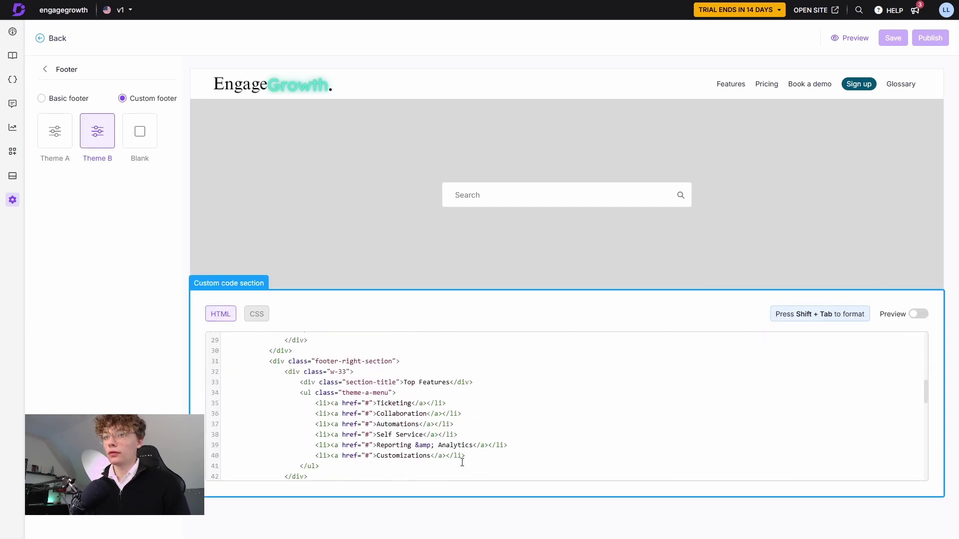
scroll(349, 400, up, 5)
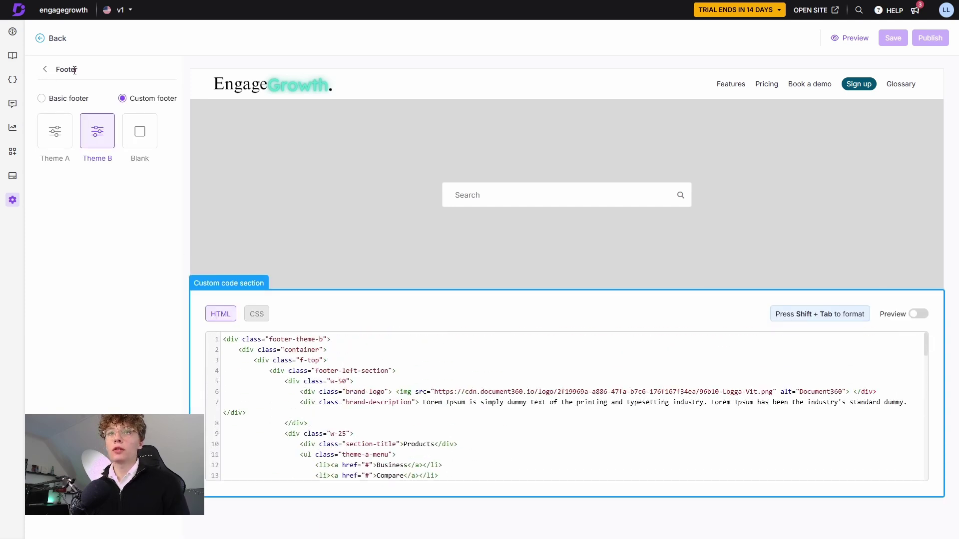
click(45, 73)
click(58, 71)
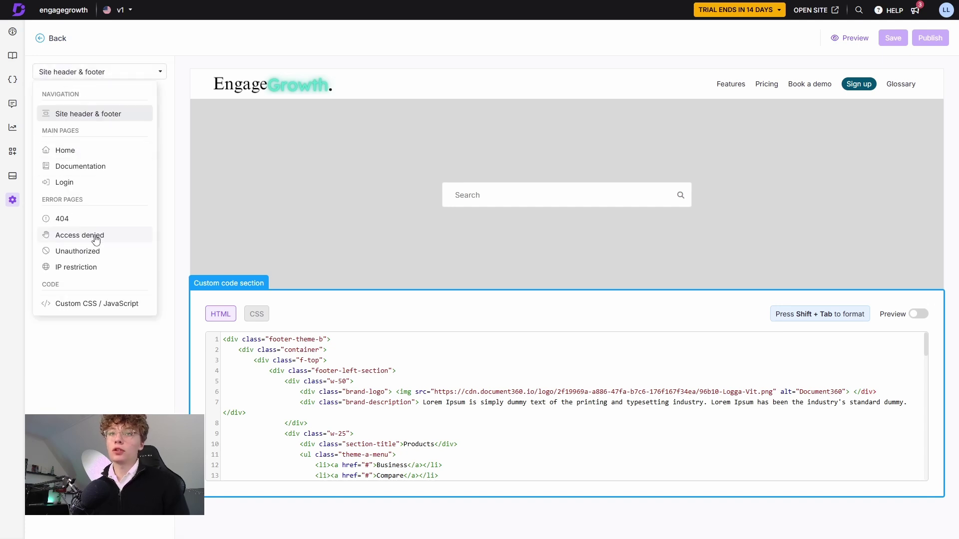
click(65, 151)
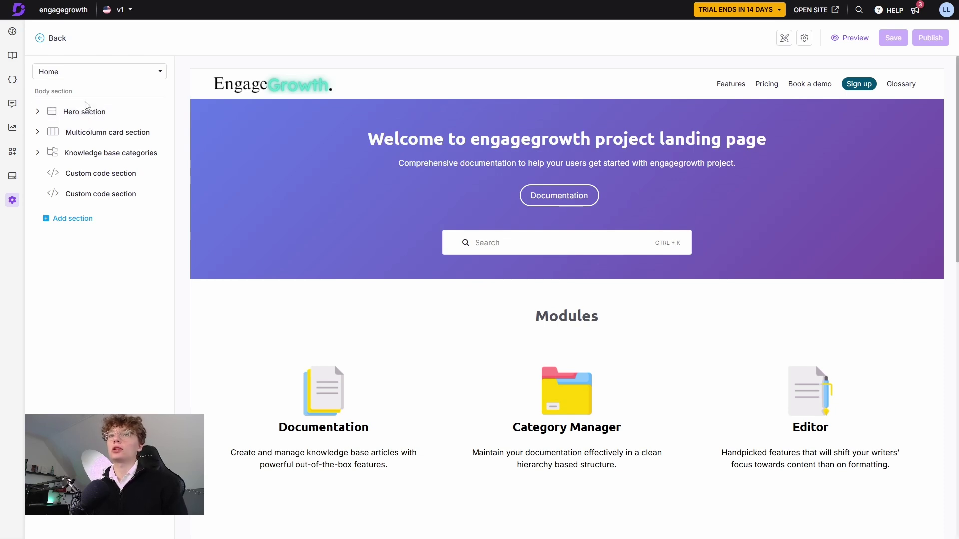
- Give the Hero section a light-blue gradient background with centre-aligned content
click(82, 112)
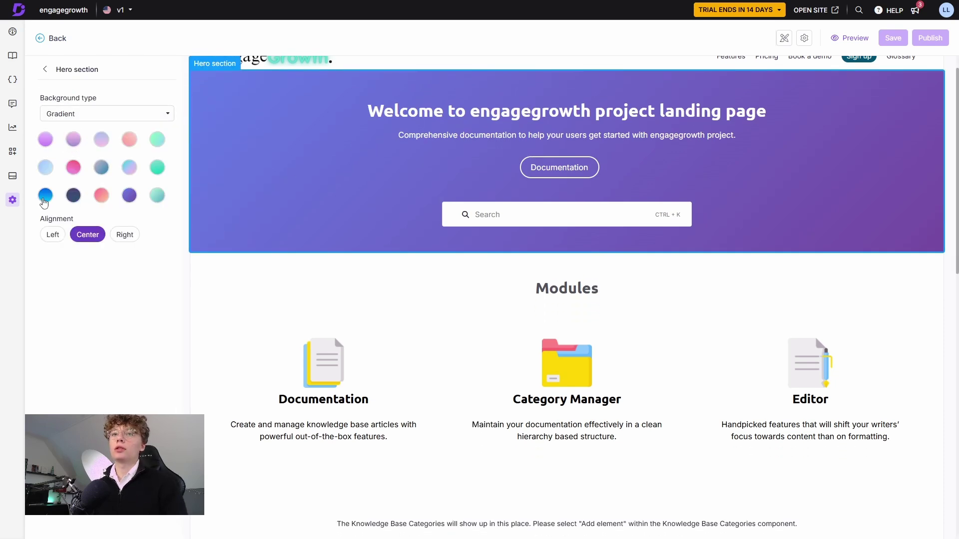
click(157, 195)
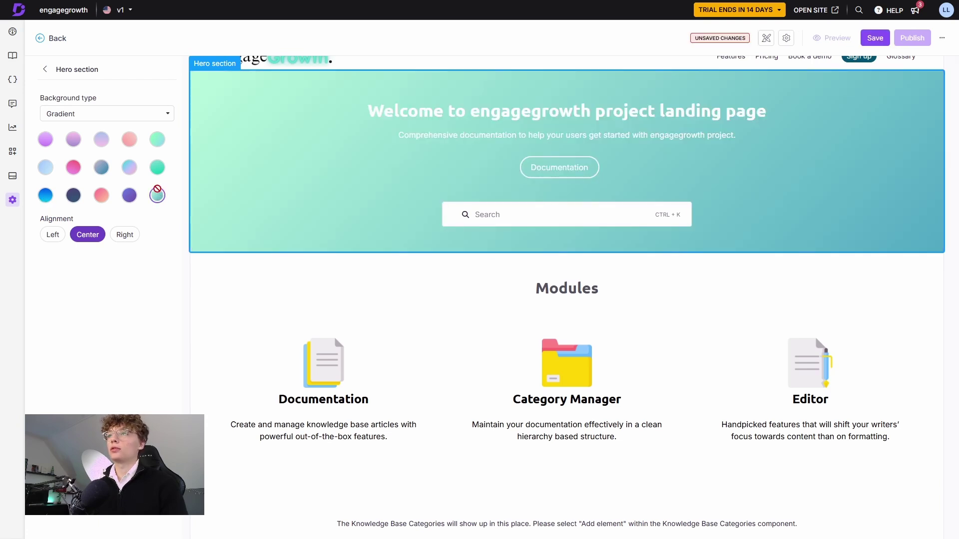
click(128, 168)
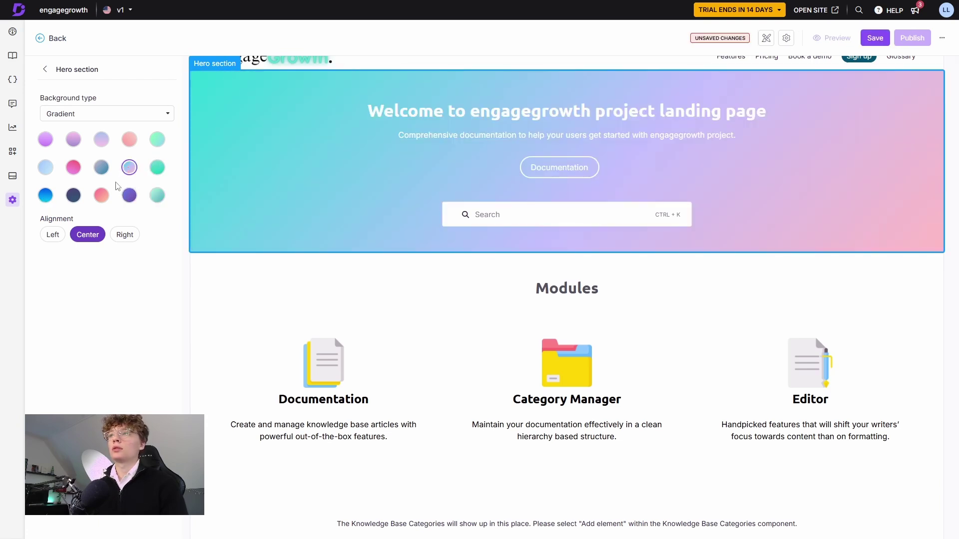
click(46, 169)
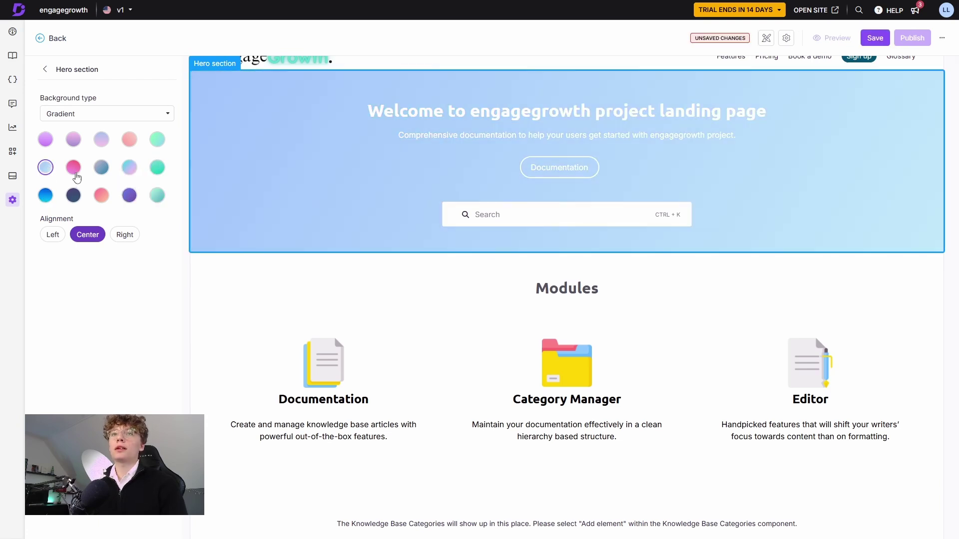
click(53, 234)
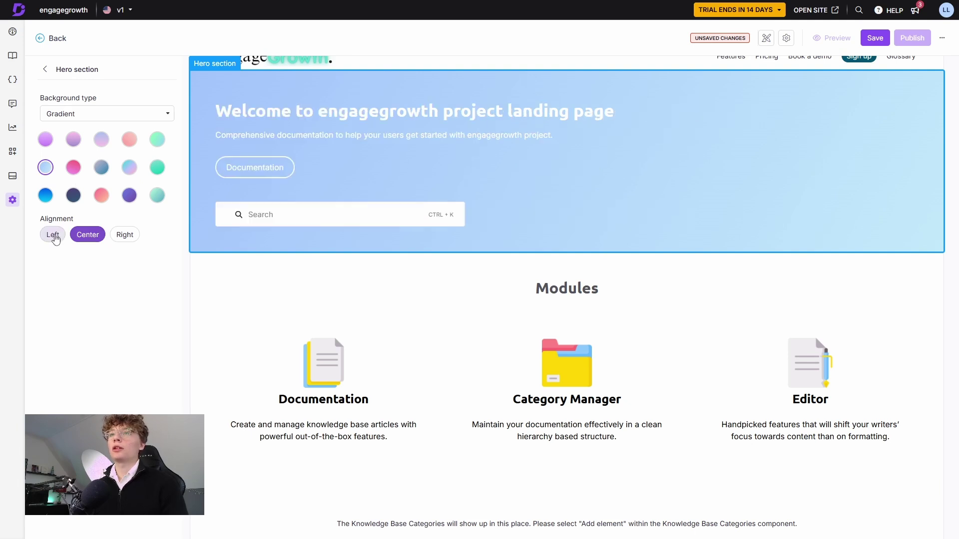
click(124, 235)
click(82, 235)
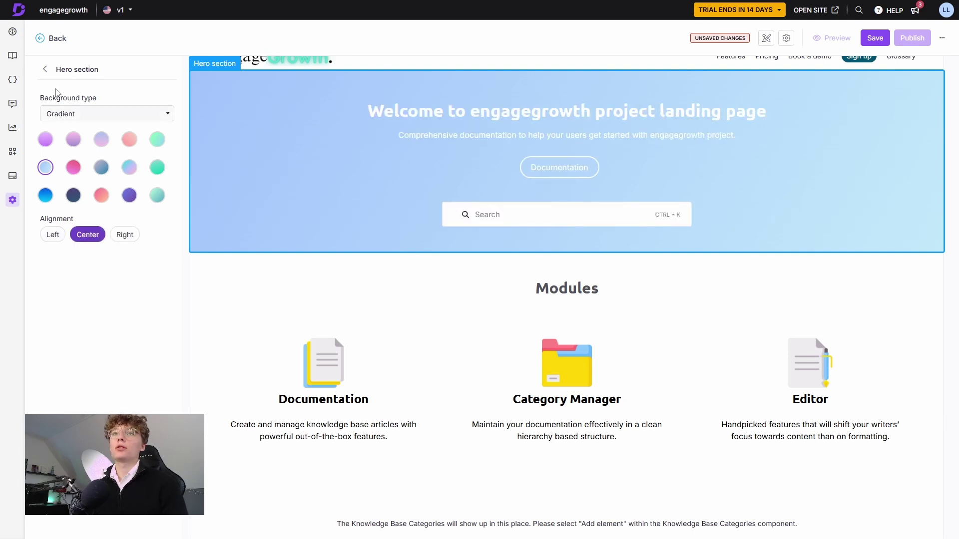
- Select the Welcome heading to edit its text settings
click(364, 111)
click(149, 114)
scroll(209, 148, down, 1)
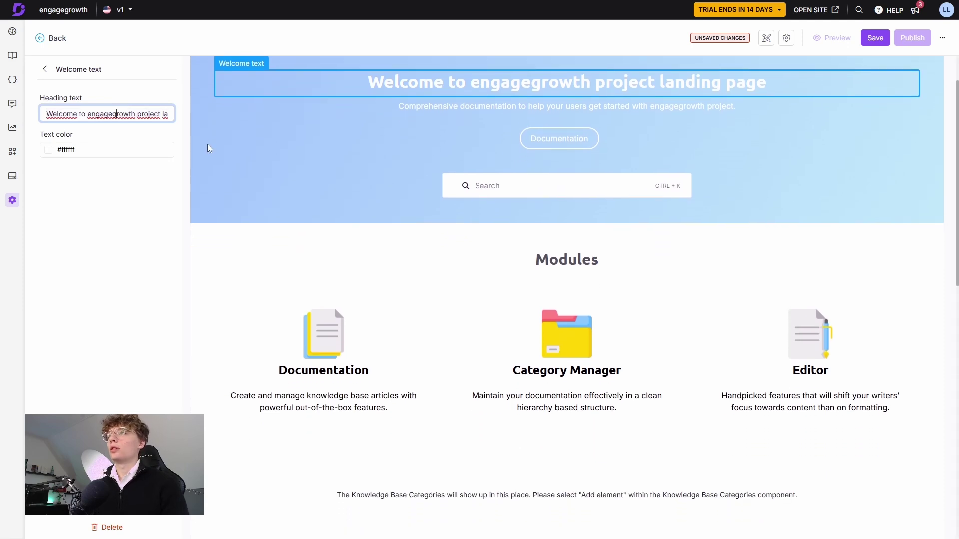
- Rewrite the hero heading to welcome visitors to EngageGrowth, keeping the heading white
key(BackSpace)
key(BackSpace)
key(BackSpace)
key(BackSpace)
key(BackSpace)
key(BackSpace)
key(BackSpace)
key(BackSpace)
key(shift+End)
key(BackSpace)
key(ctrl+BackSpace)
text(Engage GRo)
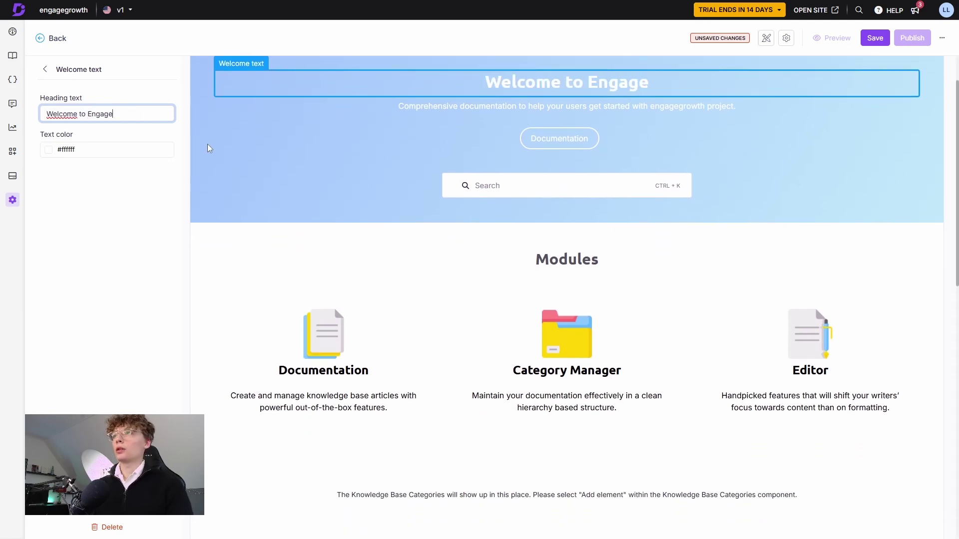
key(BackSpace)
key(BackSpace)
key(BackSpace)
text(Gr)
key(BackSpace)
key(BackSpace)
key(BackSpace)
text(Growth)
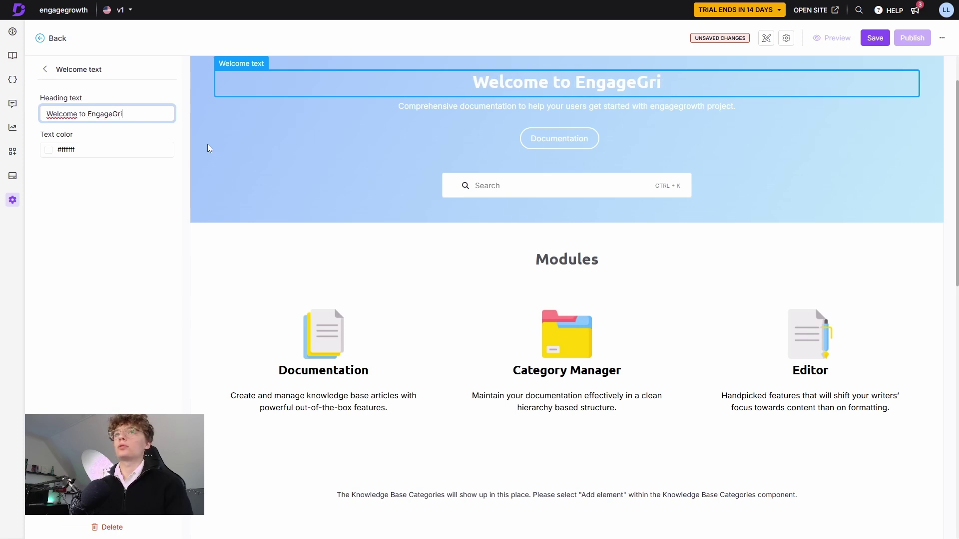
click(94, 153)
mouse_move(186, 159)
mouse_down()
mouse_move(268, 172)
mouse_move(181, 146)
mouse_up()
click(85, 192)
scroll(585, 112, up, 1)
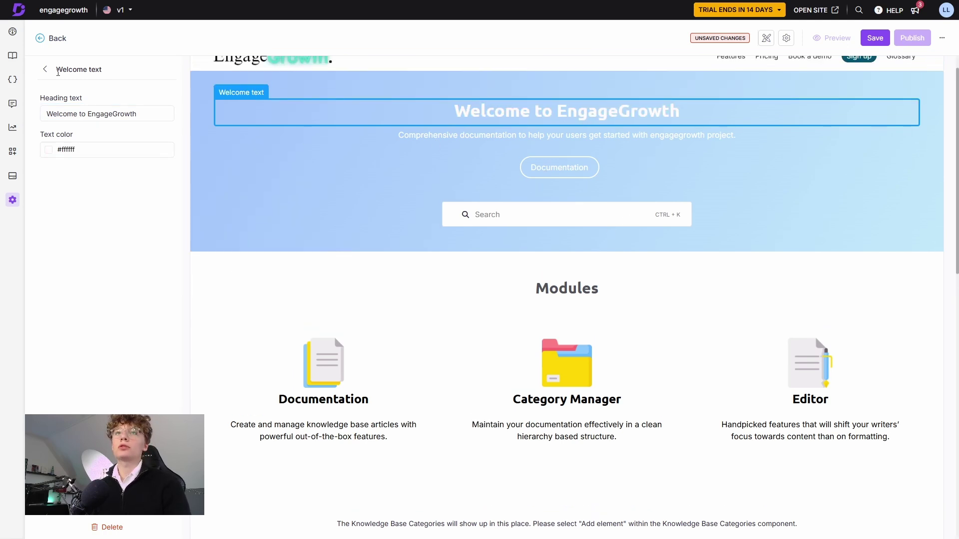
- Review the Search, Documentation button, Modules card and custom code sections of the Home page
click(57, 72)
click(532, 215)
scroll(239, 131, down, 2)
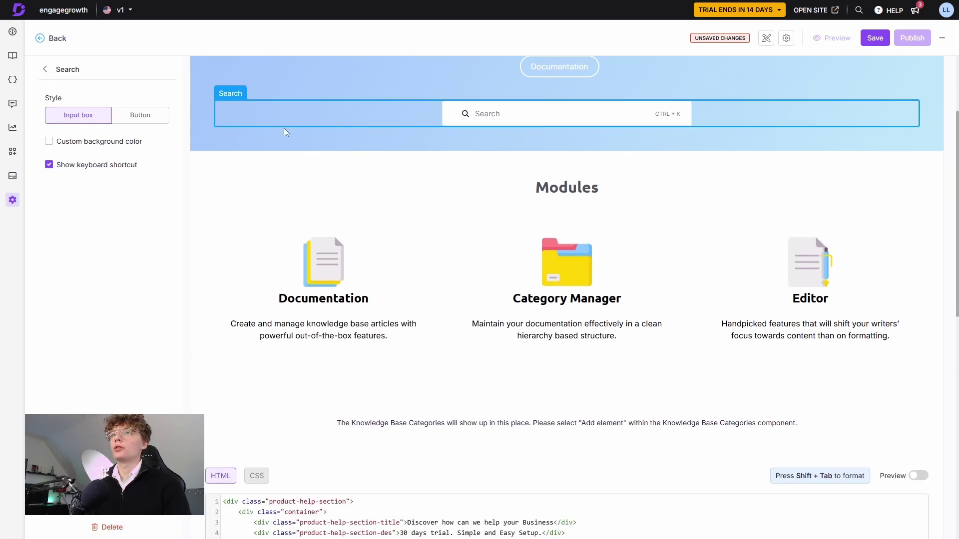
scroll(645, 153, up, 3)
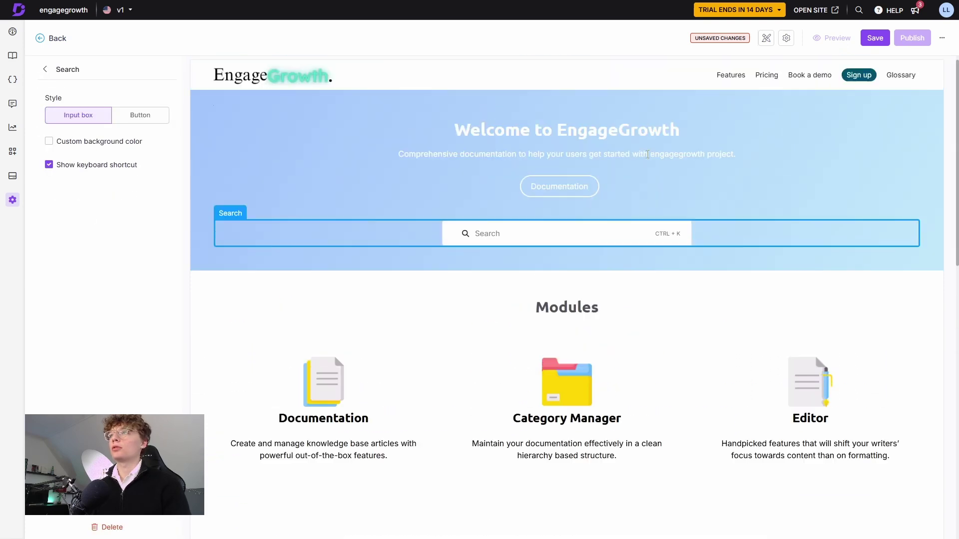
click(559, 193)
scroll(559, 193, down, 2)
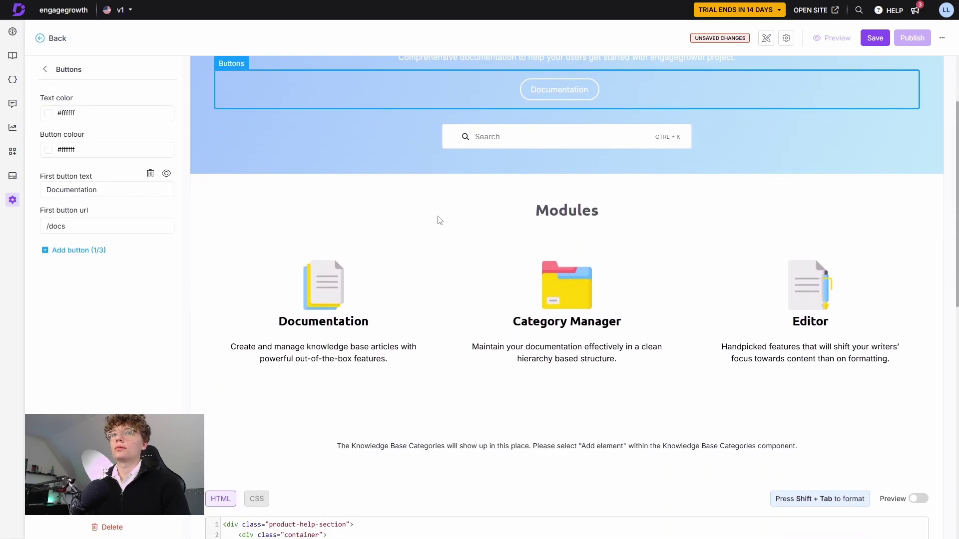
scroll(410, 221, down, 2)
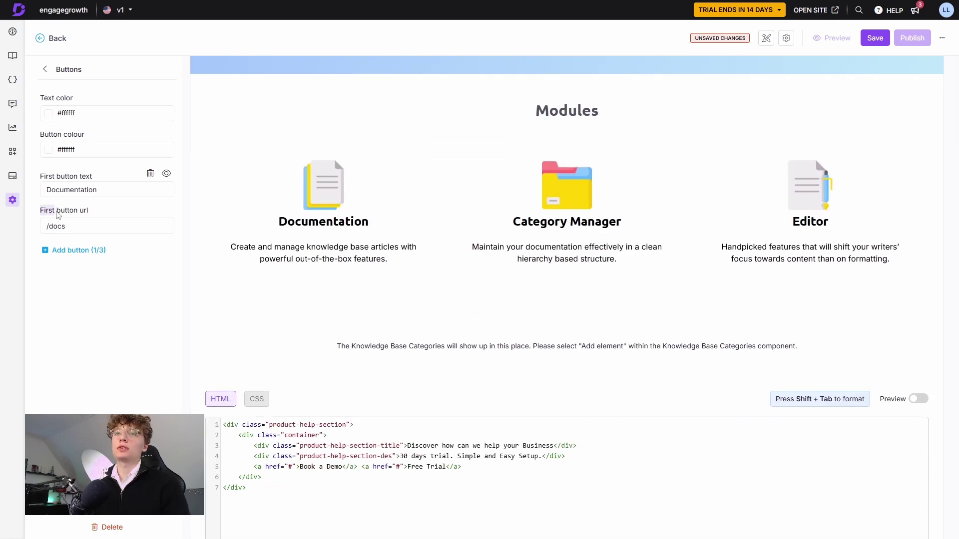
scroll(629, 156, up, 4)
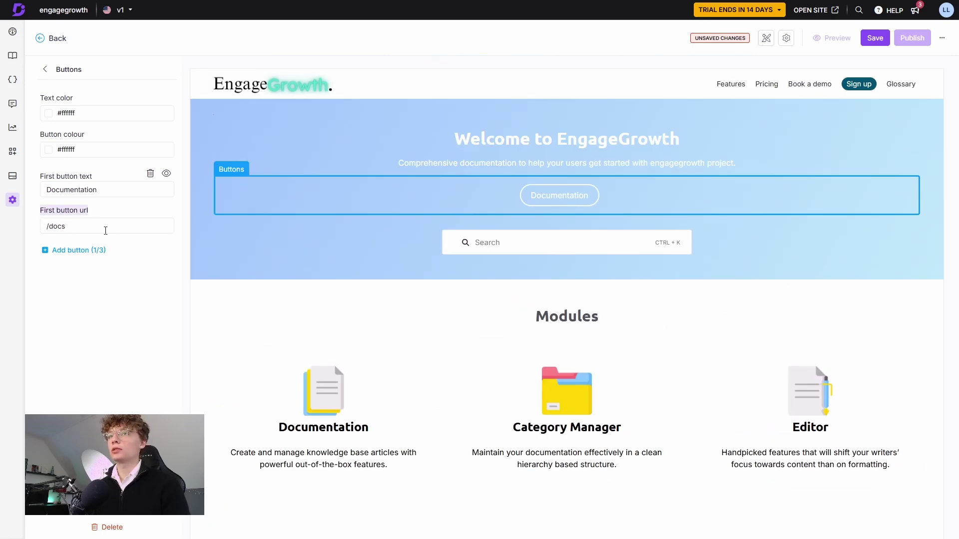
scroll(428, 235, down, 2)
click(208, 247)
scroll(721, 126, down, 2)
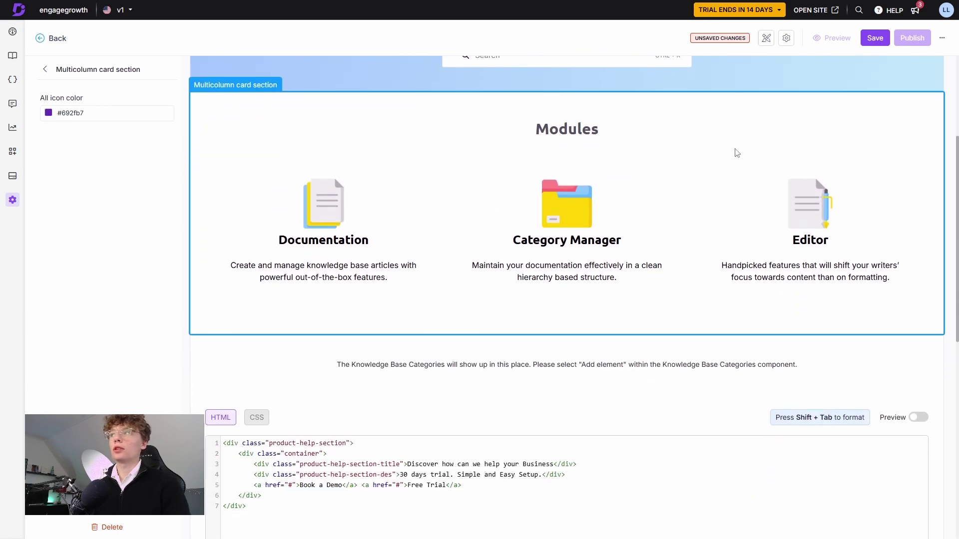
click(507, 414)
scroll(508, 414, down, 5)
- Save and publish the Home page, check the live site, then close its tab
click(874, 38)
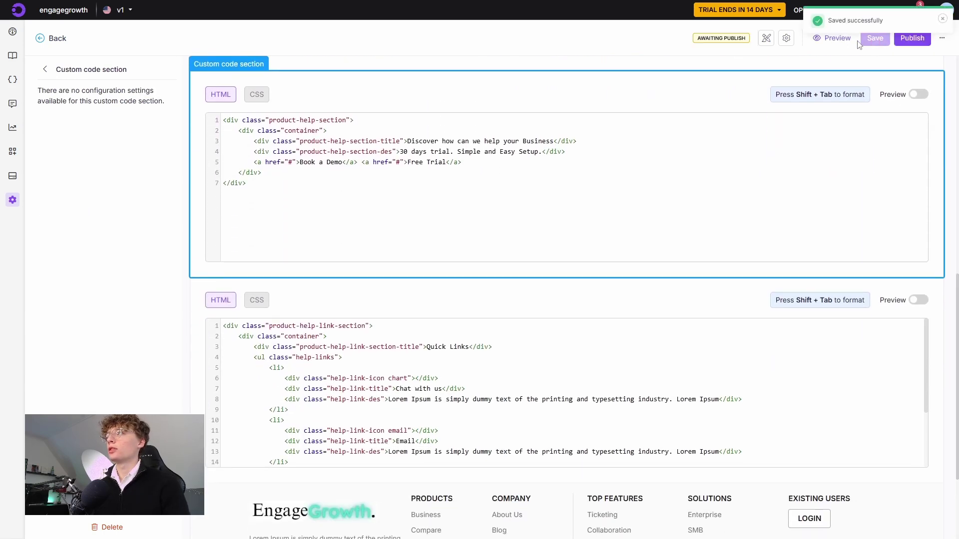
click(913, 40)
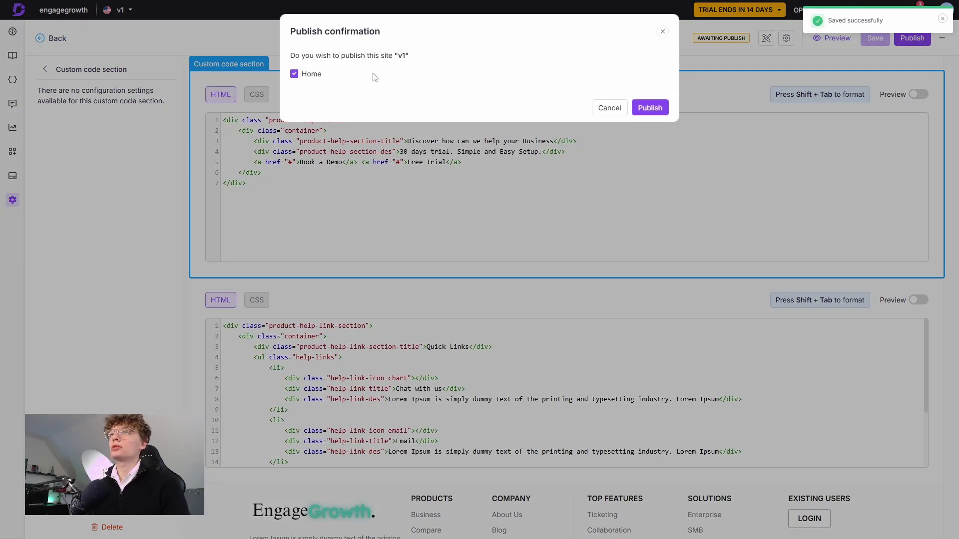
click(655, 107)
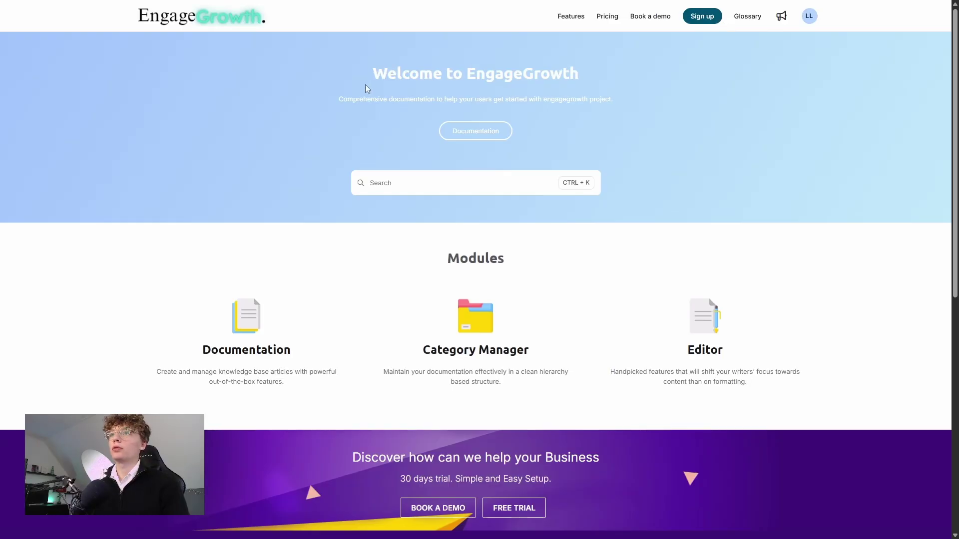
drag(368, 88, 627, 88)
scroll(566, 144, down, 9)
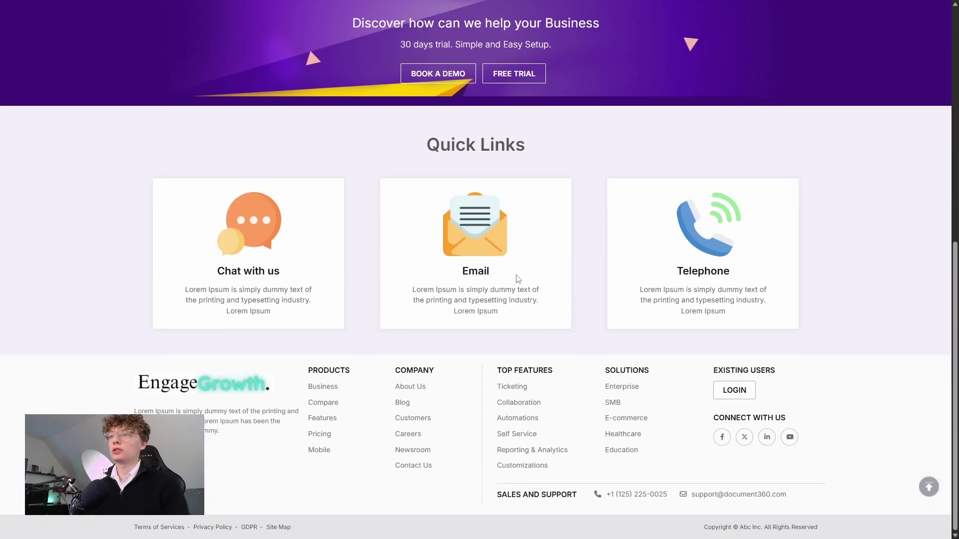
key(ctrl+w)
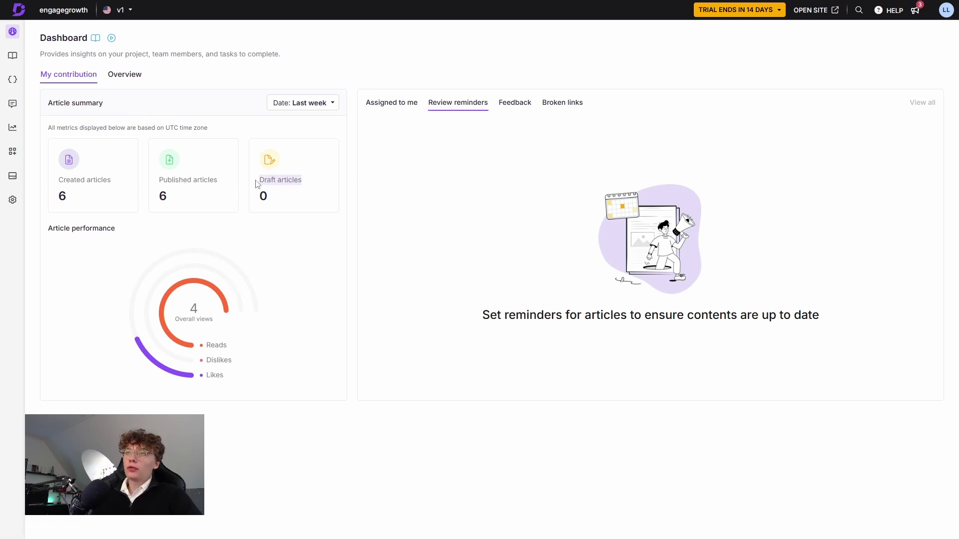
- Keep the dashboard date range at last week, view the project Overview, then open Team accounts management
click(311, 107)
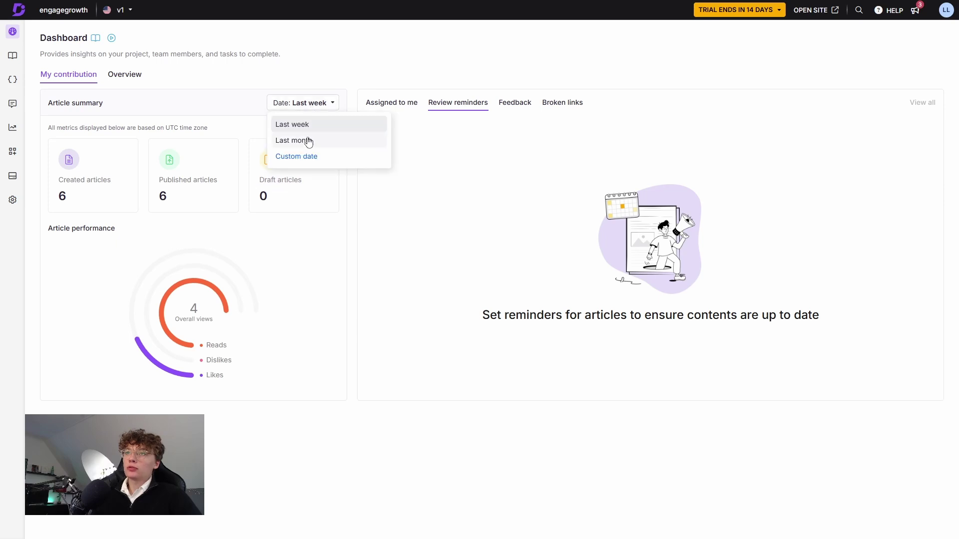
click(305, 106)
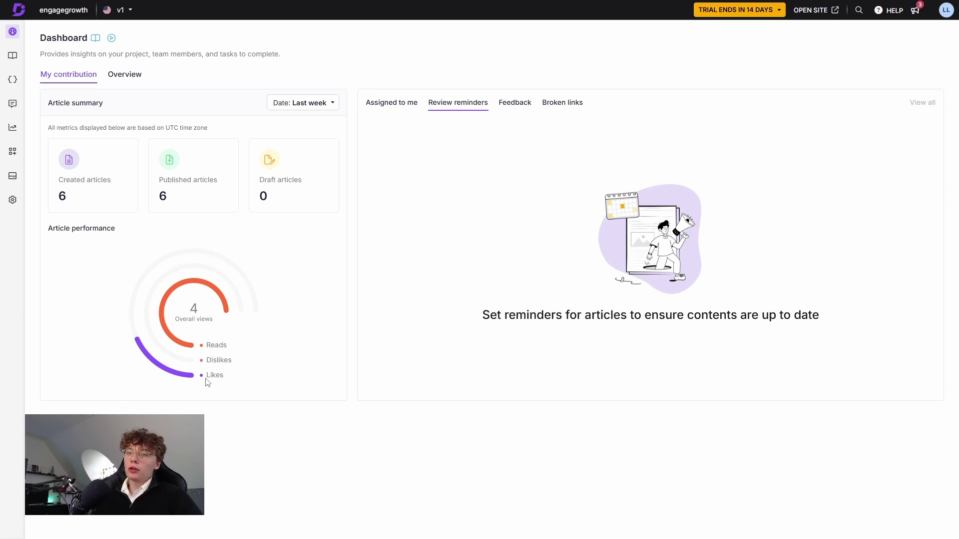
mouse_move(184, 377)
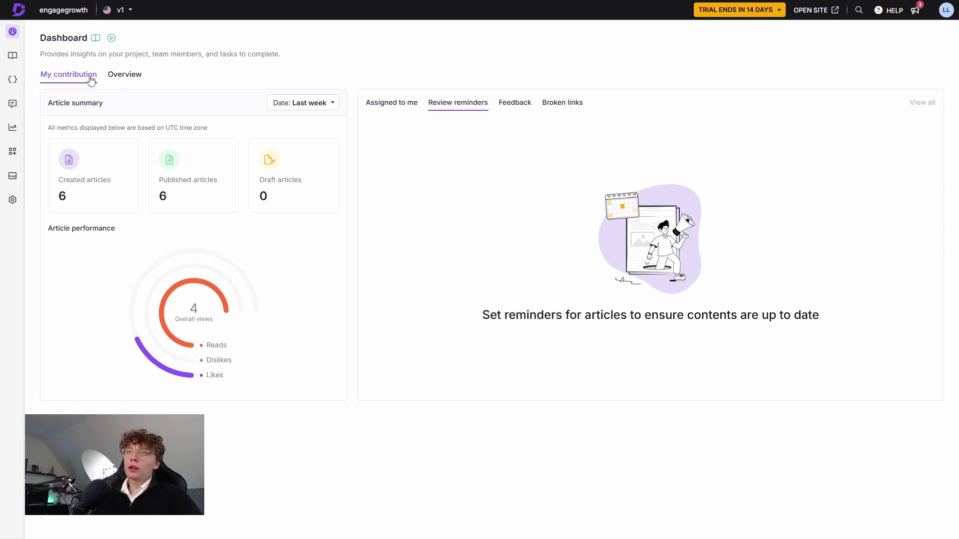
click(132, 77)
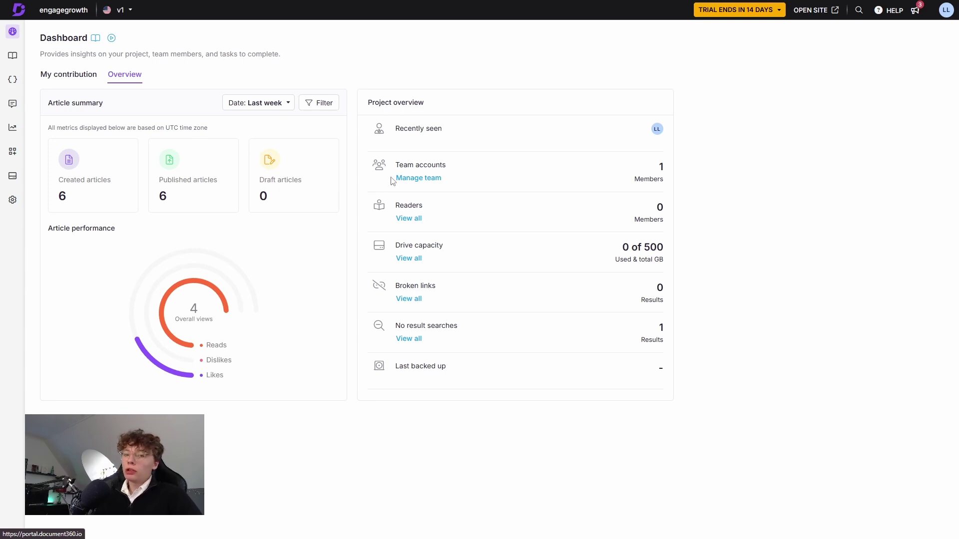
click(424, 179)
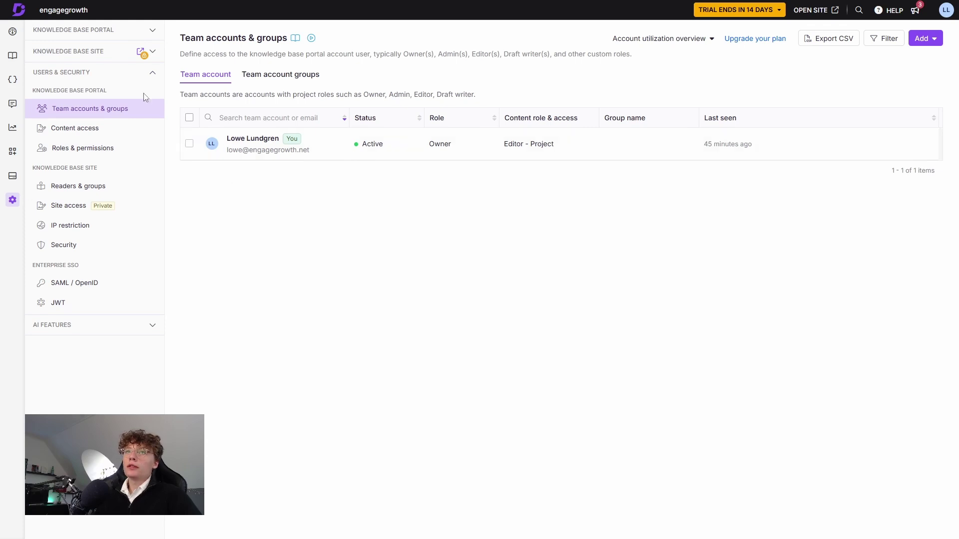
- Return to the Dashboard and open the Feedback manager's Articles feedback page
click(12, 31)
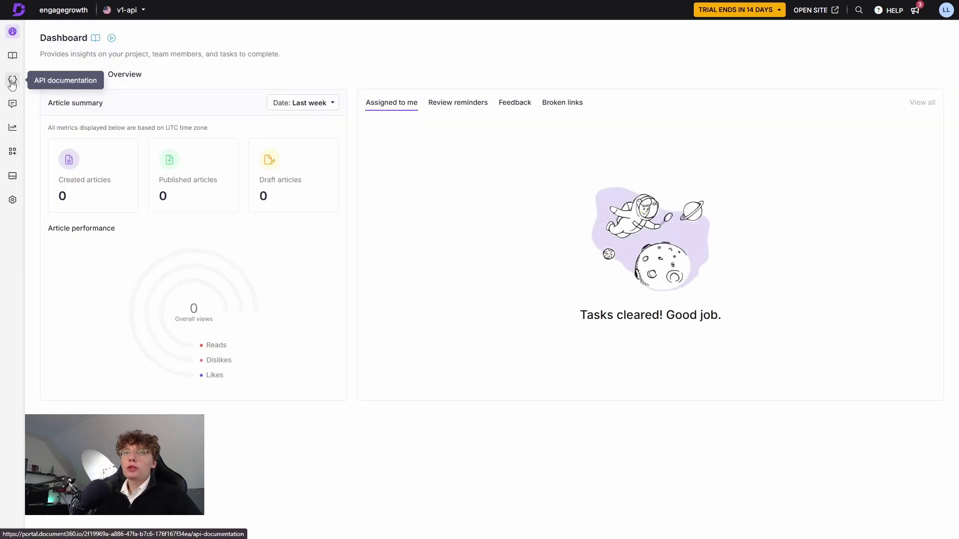
mouse_move(11, 108)
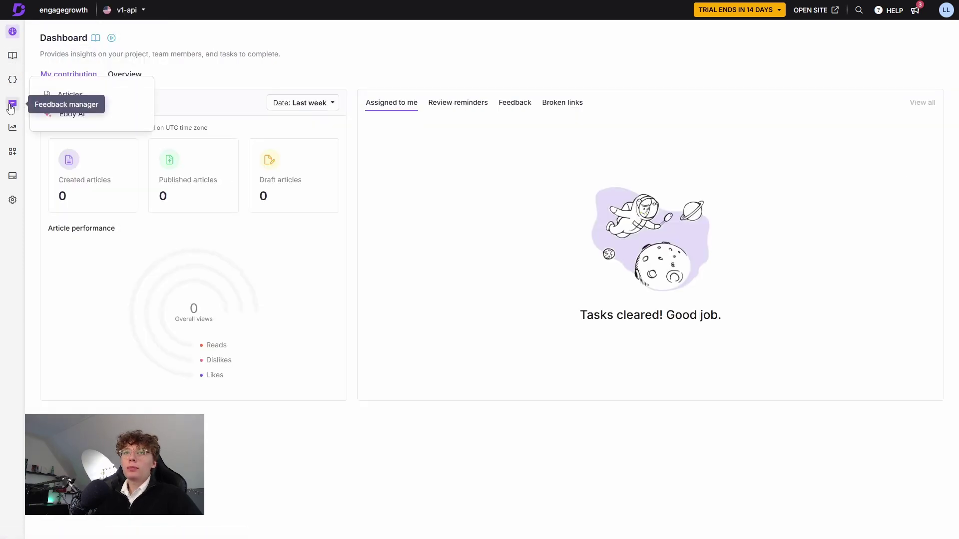
click(75, 94)
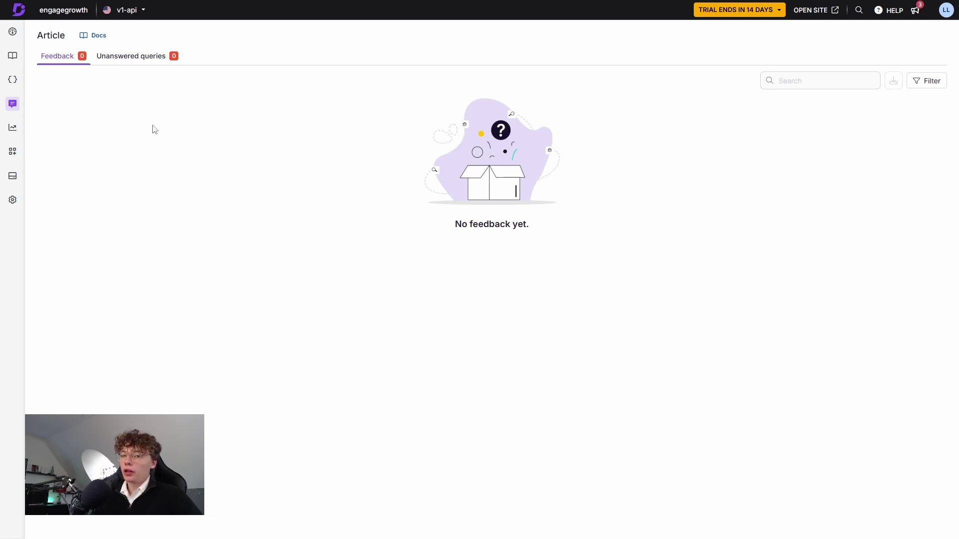
- Review article analytics totals for articles, views and reads, then the Eddy AI analytics
click(15, 131)
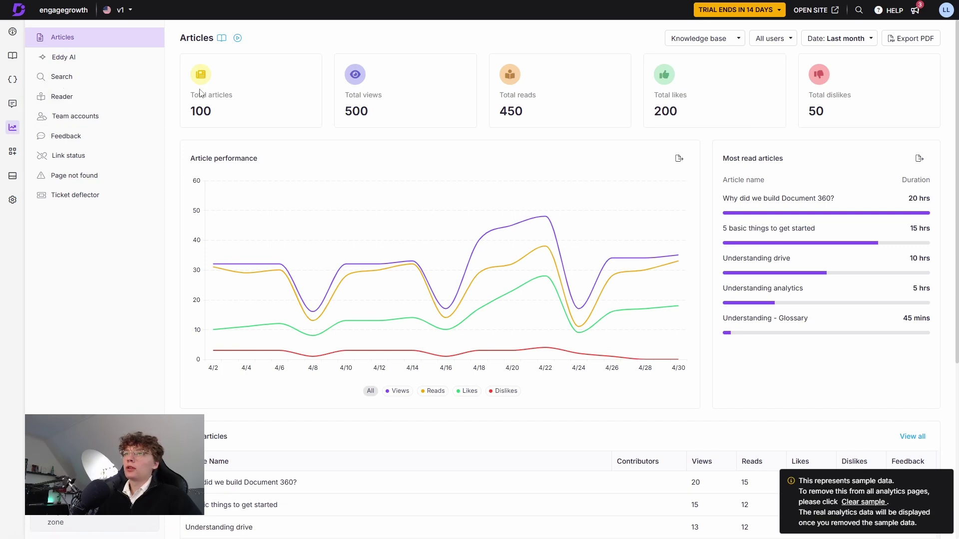
drag(202, 94, 610, 99)
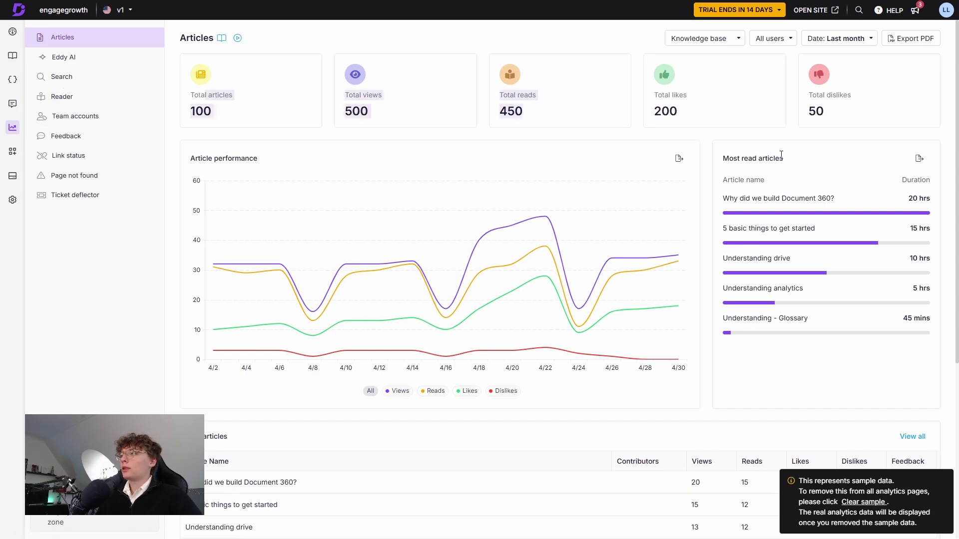
click(64, 57)
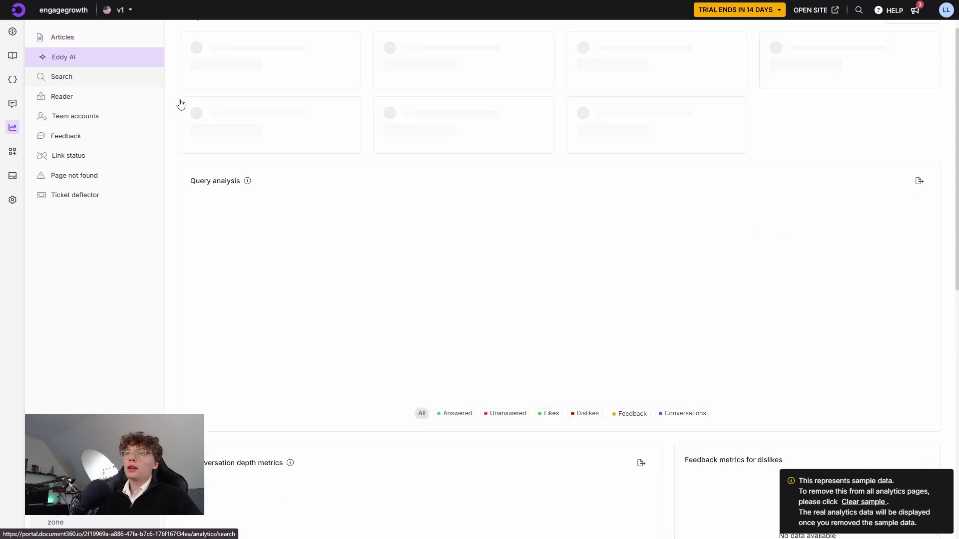
scroll(570, 278, down, 6)
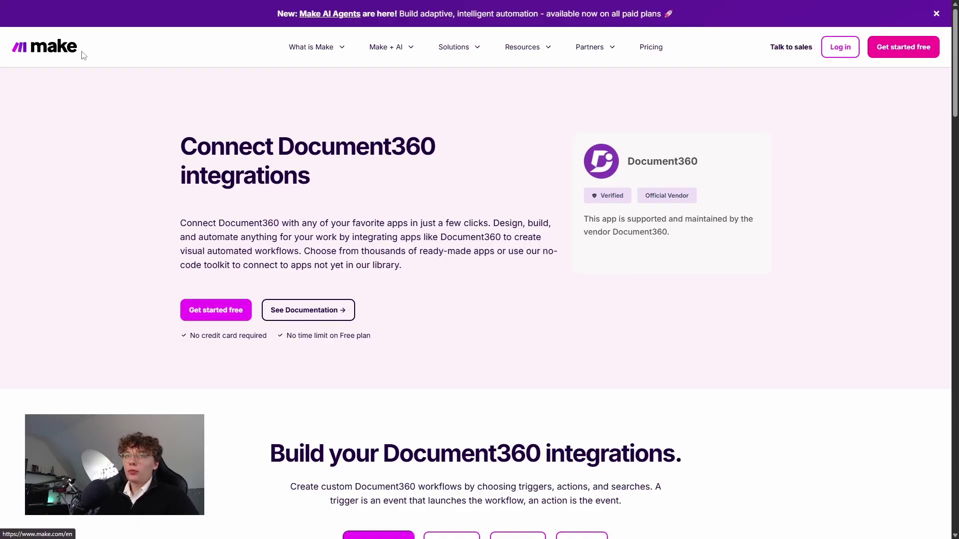
- Scroll to the Build your Document360 integrations cards and read the Watch New Articles trigger
scroll(199, 102, down, 6)
drag(290, 142, 682, 145)
click(679, 144)
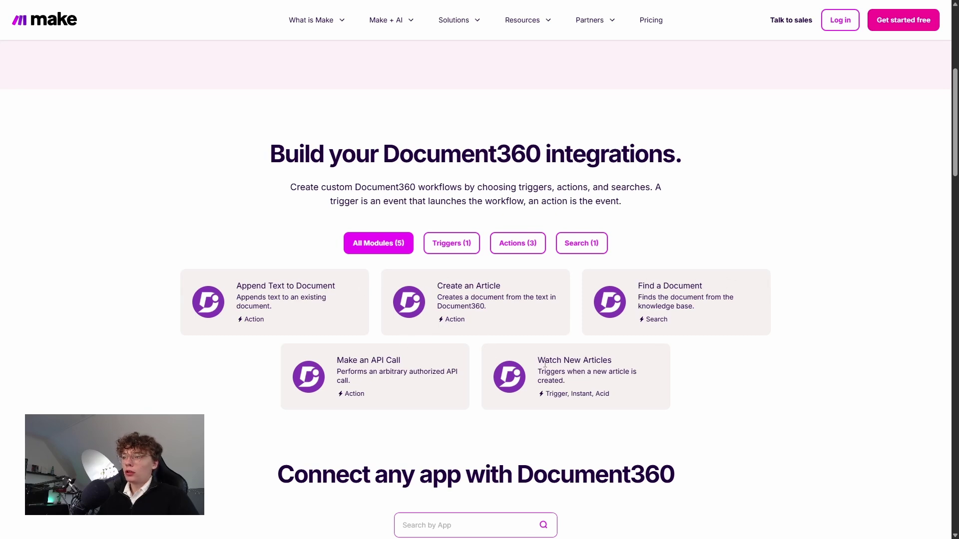
drag(537, 360, 617, 373)
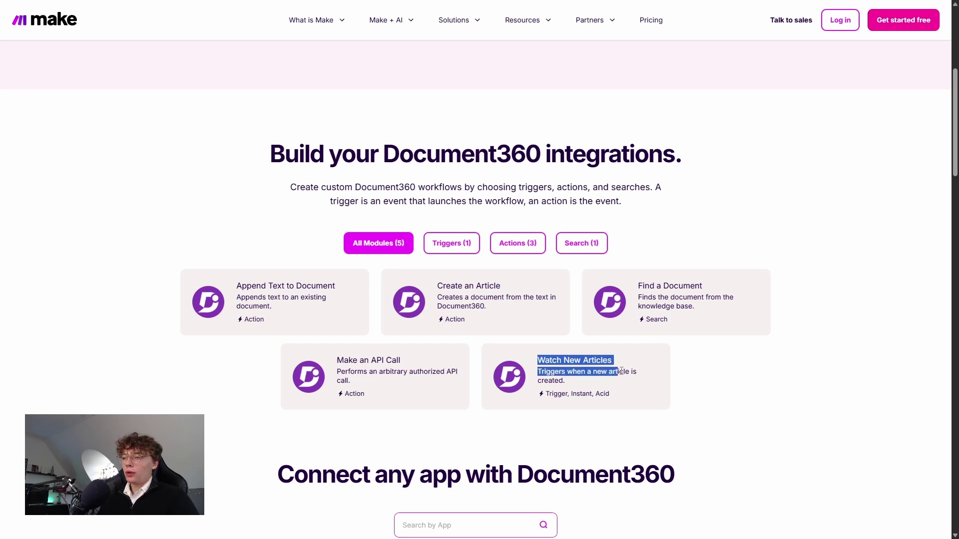
click(569, 364)
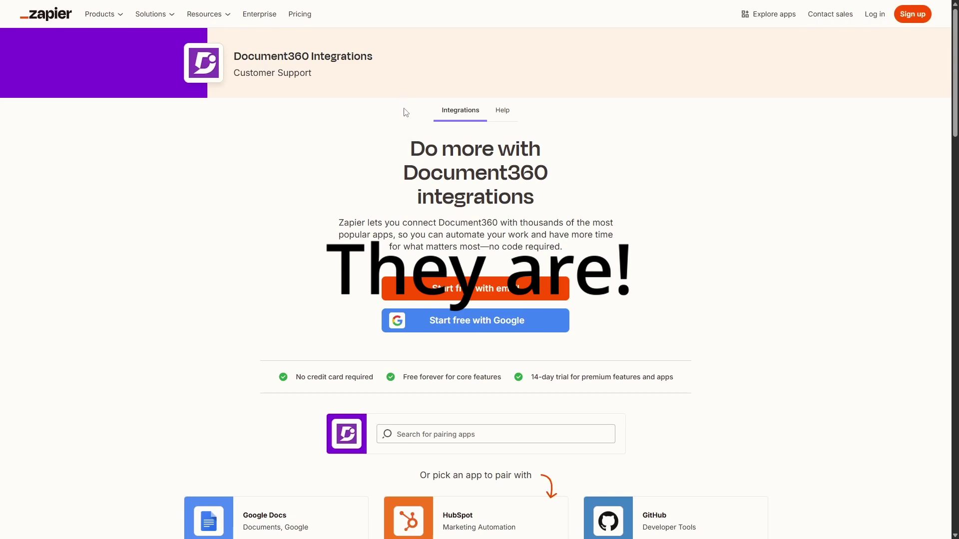
- Scroll down to the pairing apps list, including Google Docs, HubSpot, GitHub and Confluence
scroll(426, 125, down, 1)
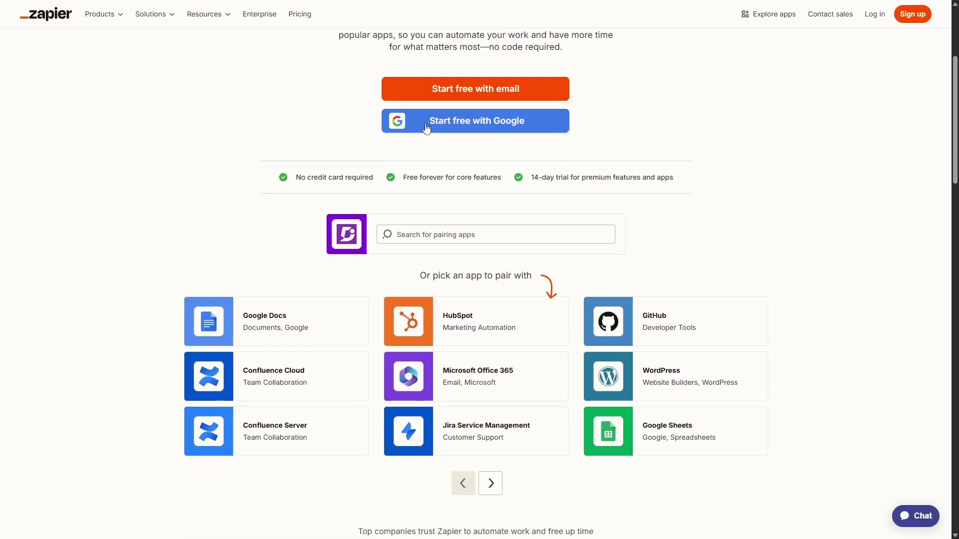